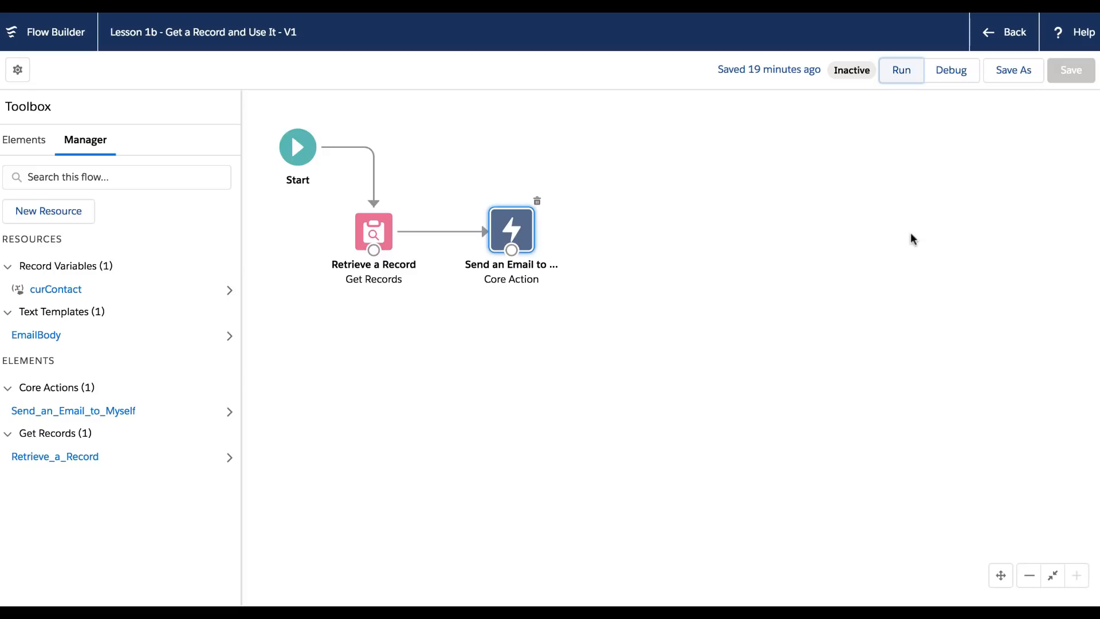
Step: Save as a new flow labelled 'Lesson 1c - Working with Multiple Records and Loops' with a Flow Lessons description
left_click(1010, 77)
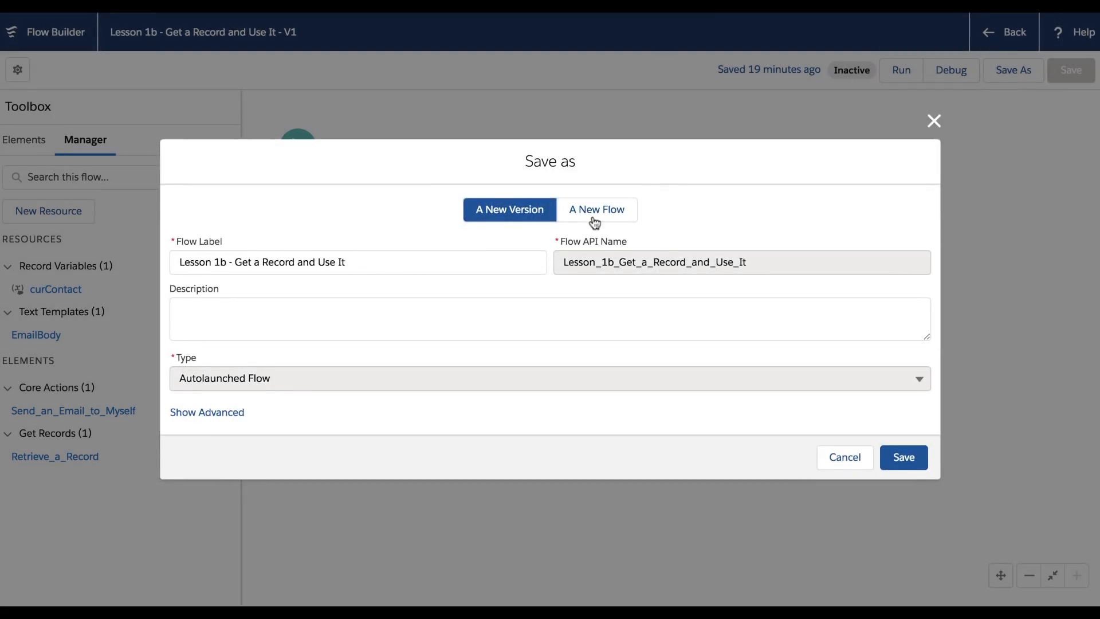
left_click(594, 221)
left_click(391, 246)
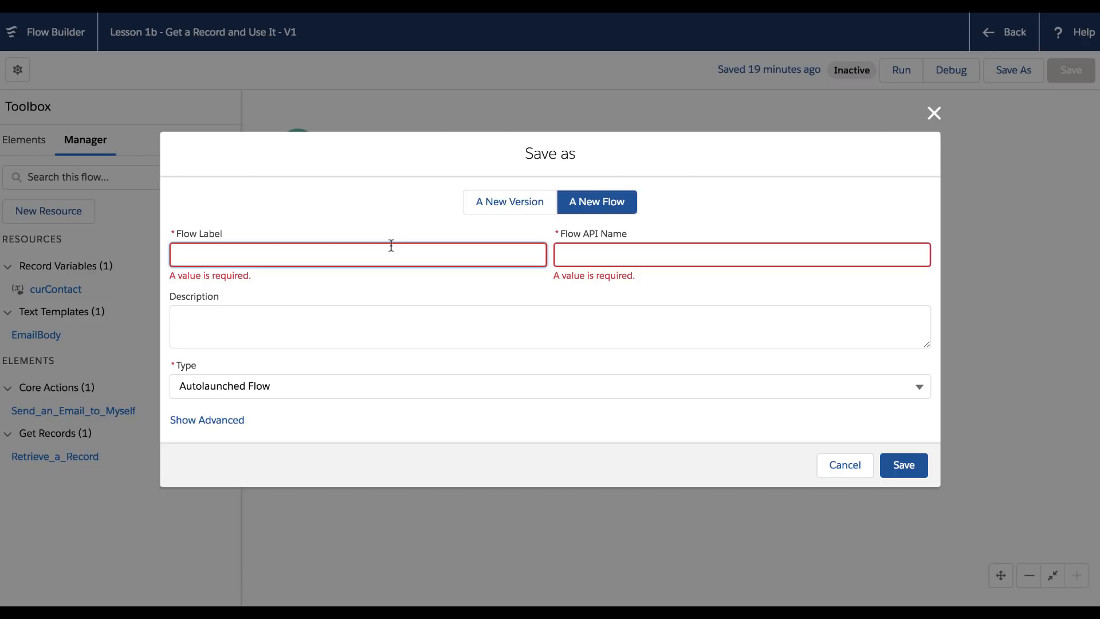
type("Lesson 1c -")
type("Working with Multiple Reco")
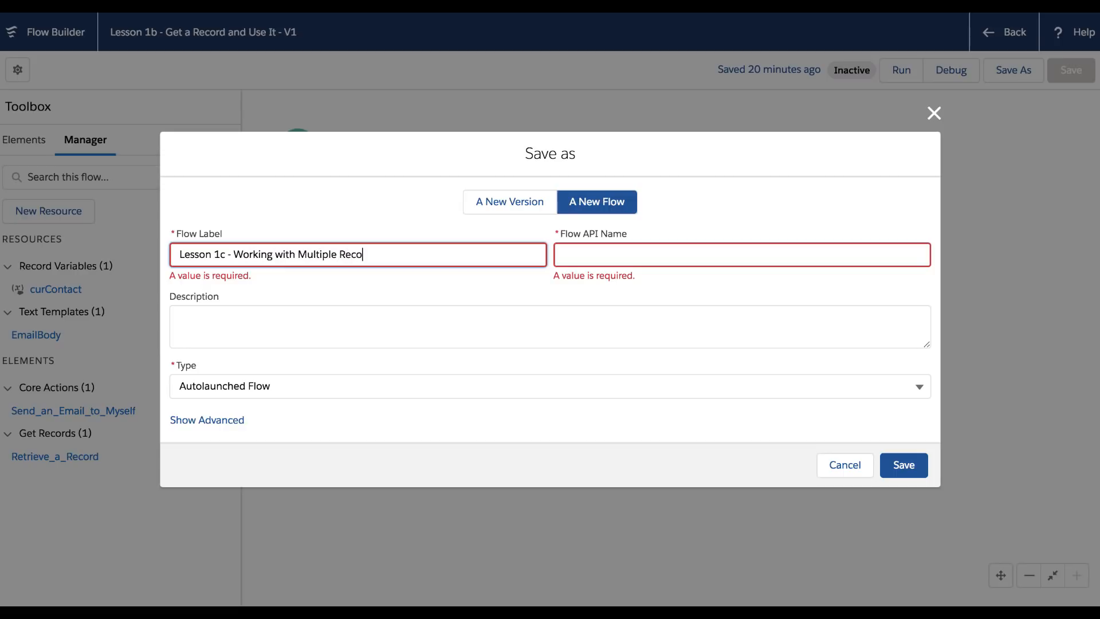
type("rds and Loops")
left_click(283, 325)
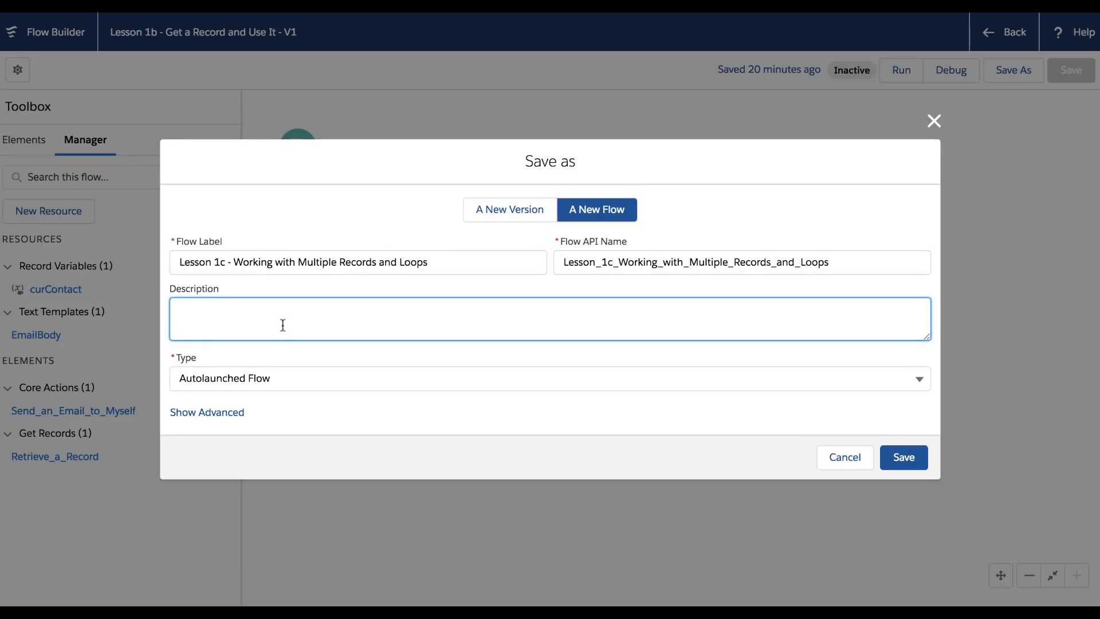
type("Part of alexed's Flow Le")
key("BackSpace")
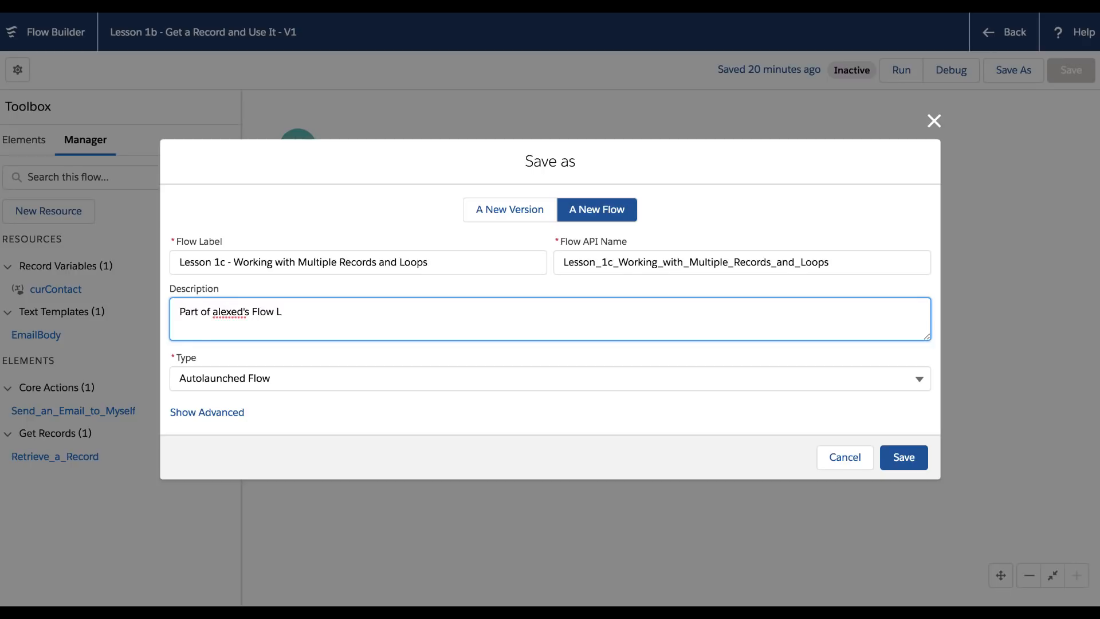
type("Lessons")
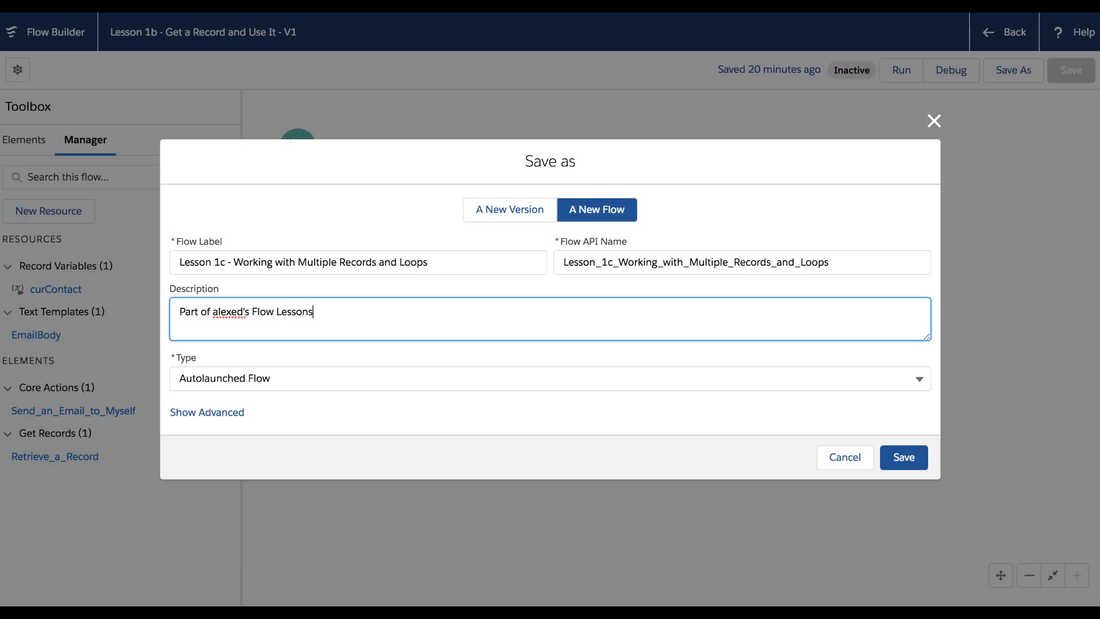
left_click(916, 456)
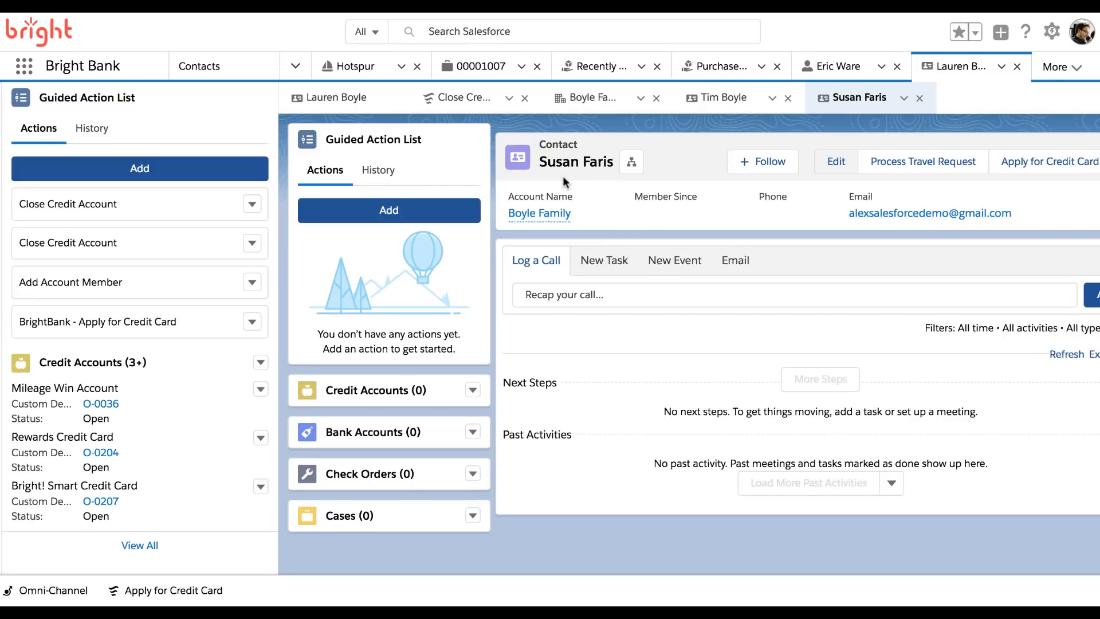
Step: Open the contact's account record and scroll to the three contacts in its Contacts list
left_click(554, 214)
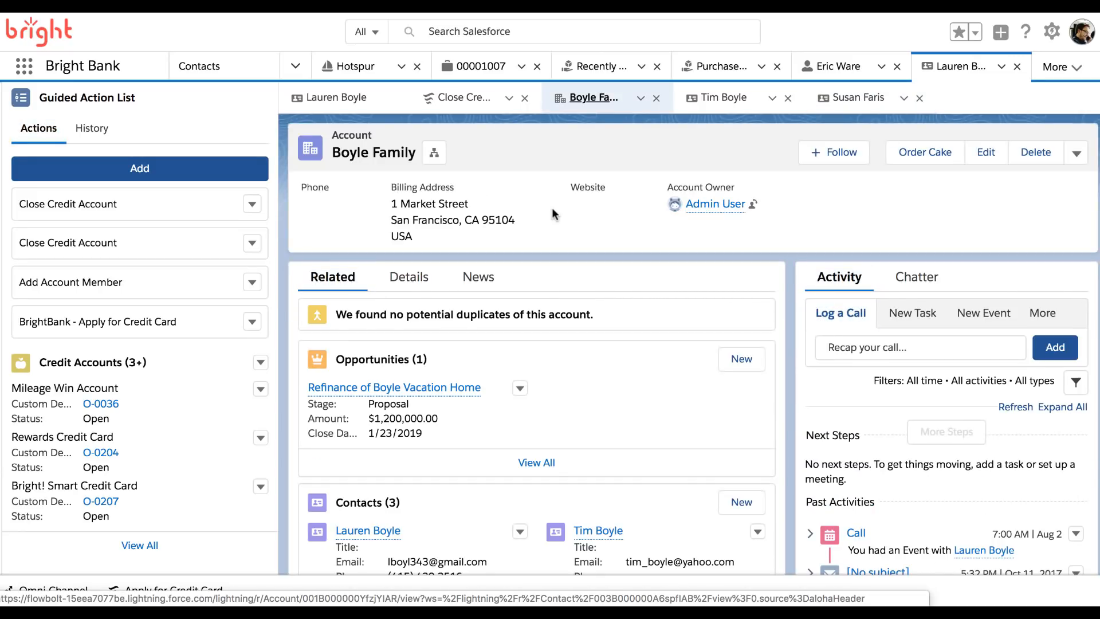
scroll(566, 399, "down", 5)
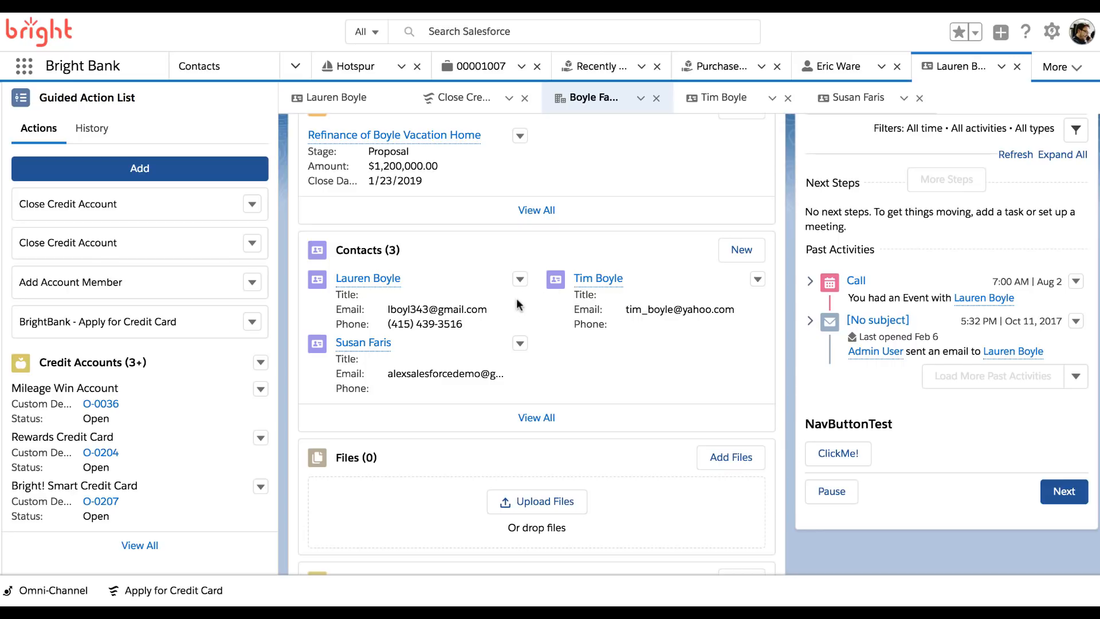
scroll(487, 281, "up", 5)
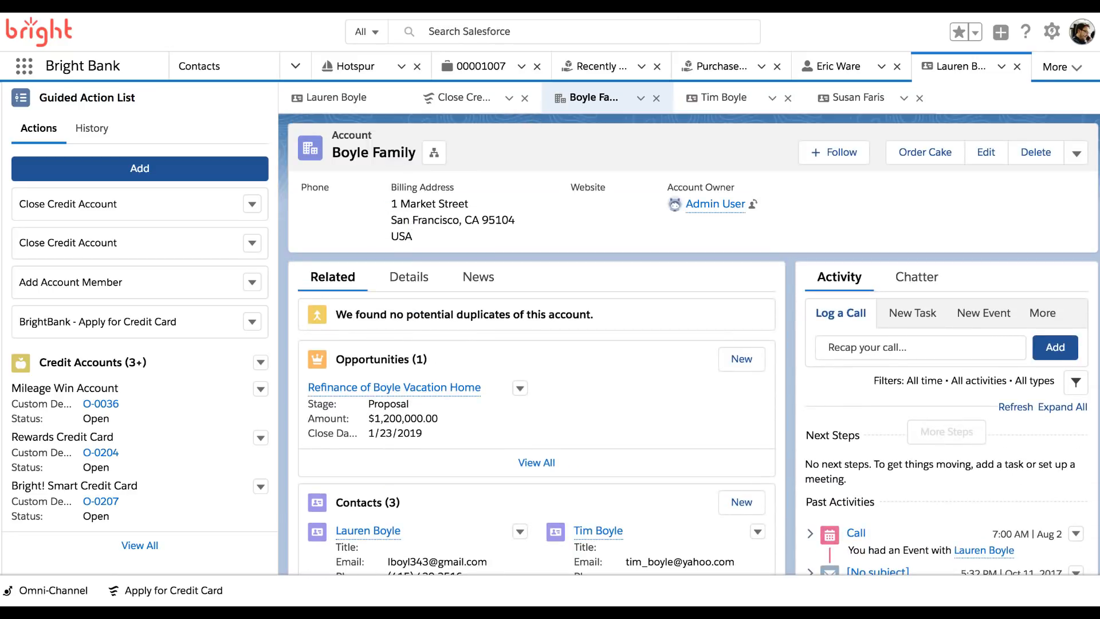
scroll(606, 452, "down", 3)
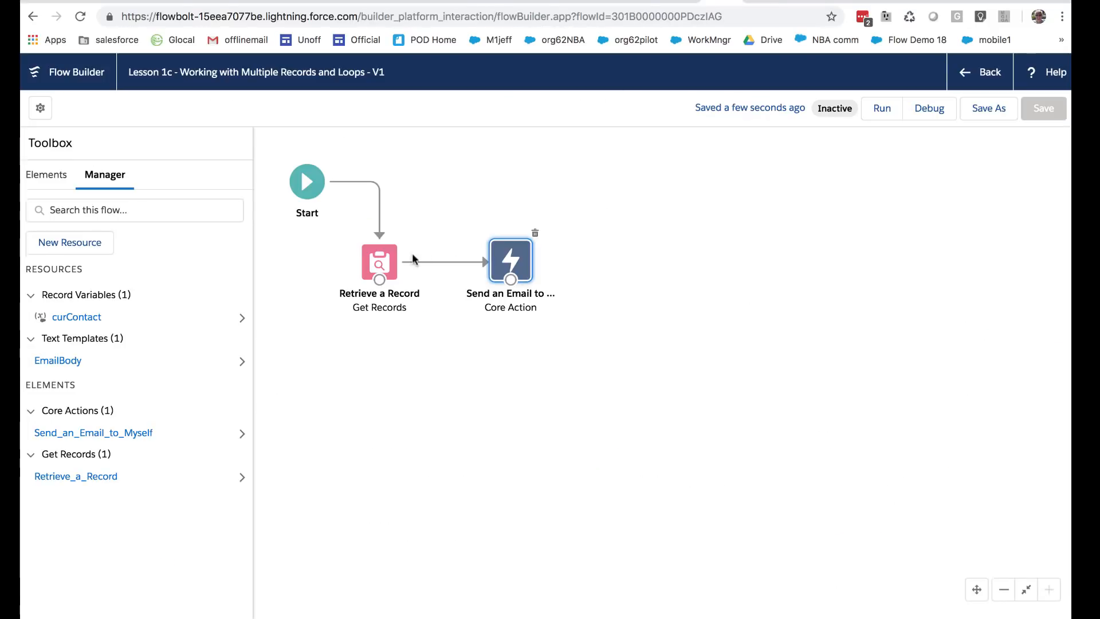
Step: Rename the Retrieve a Record step to 'Retrieve Multiple Contacts for an Account'
left_click(377, 266)
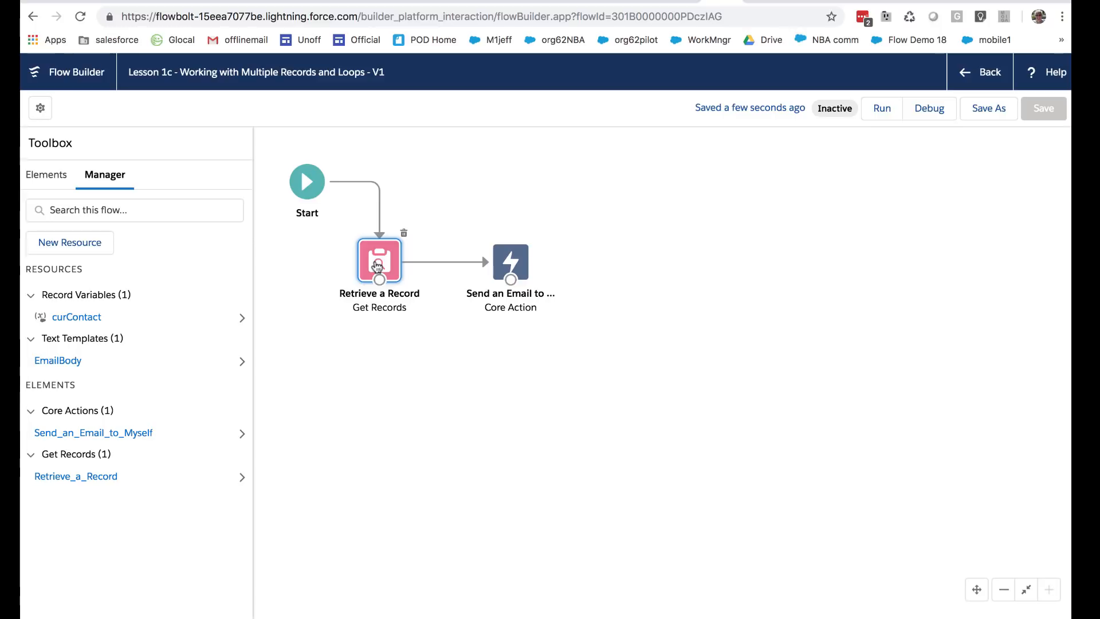
double_click(377, 266)
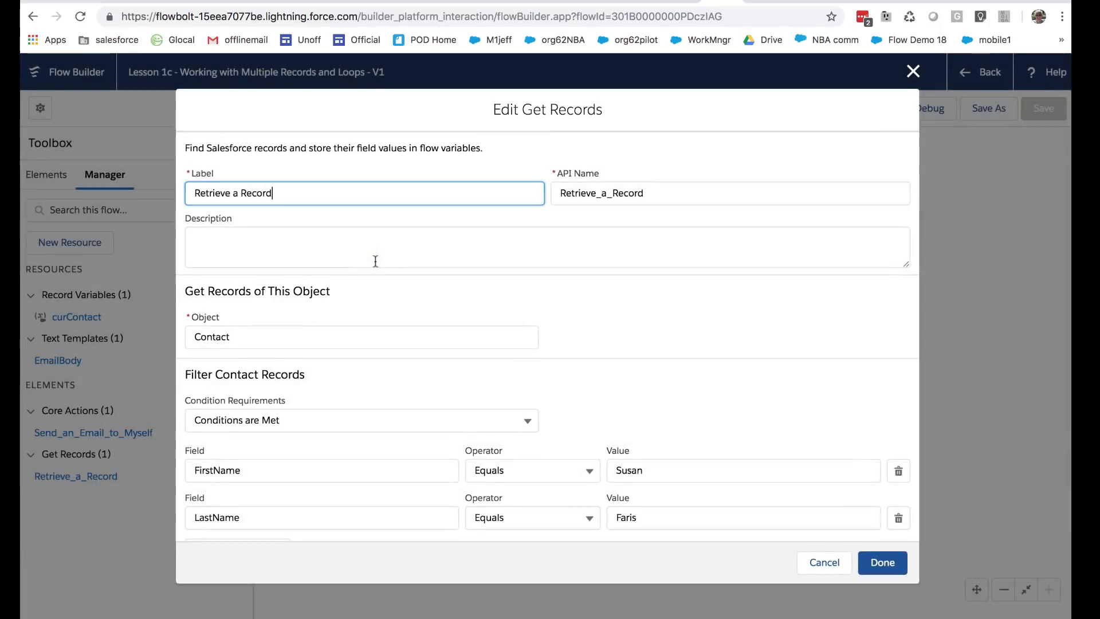
left_click_drag(289, 194, 232, 194)
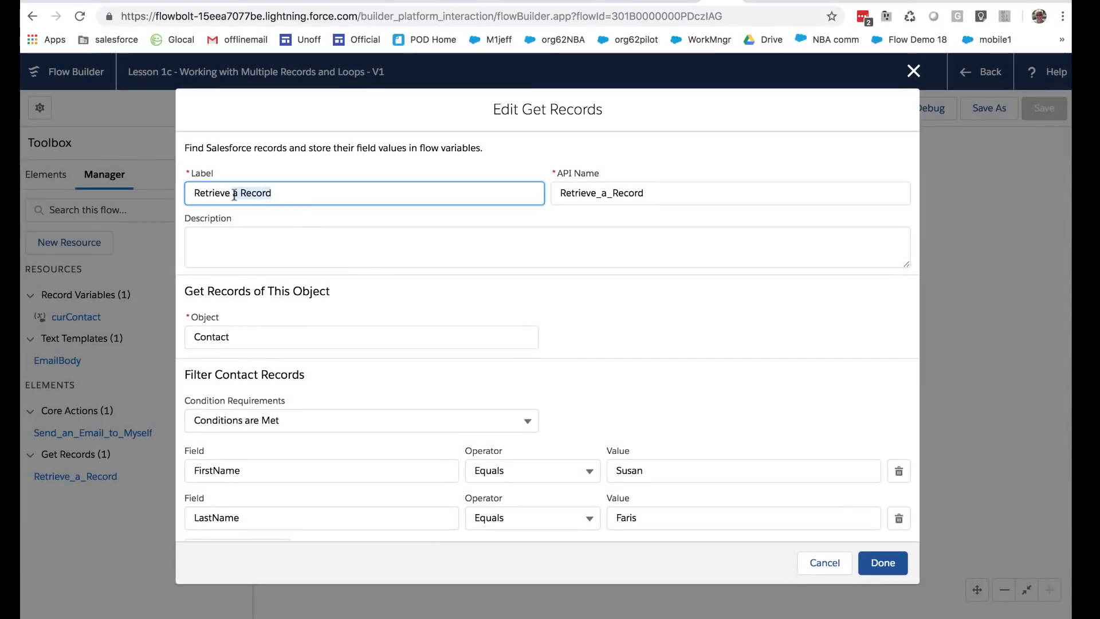
type("Multiple ")
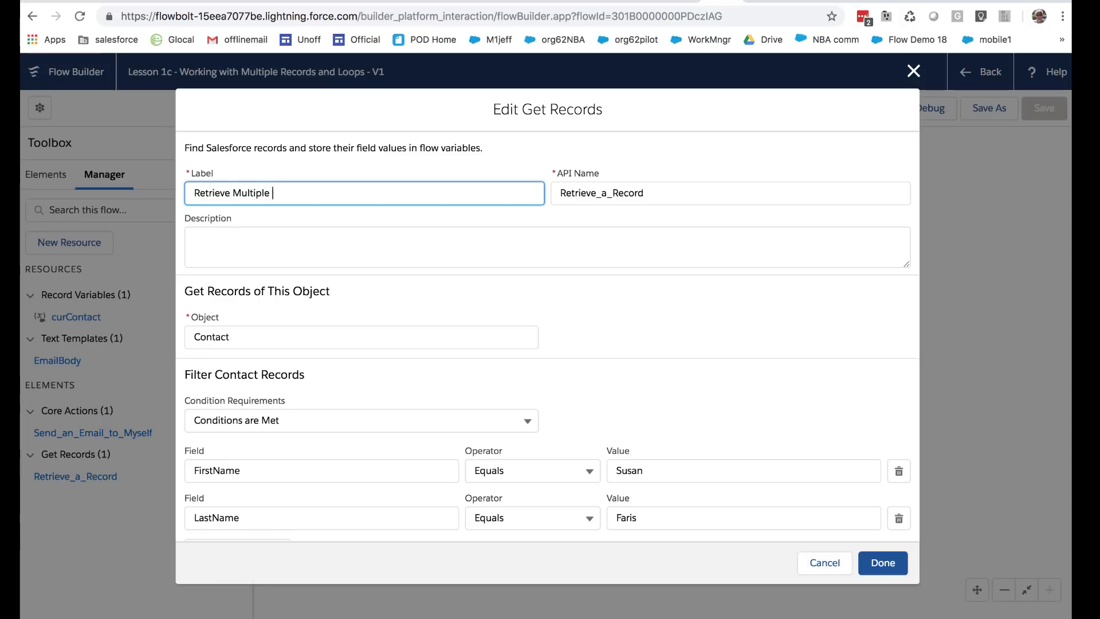
type("Contacts for an Account")
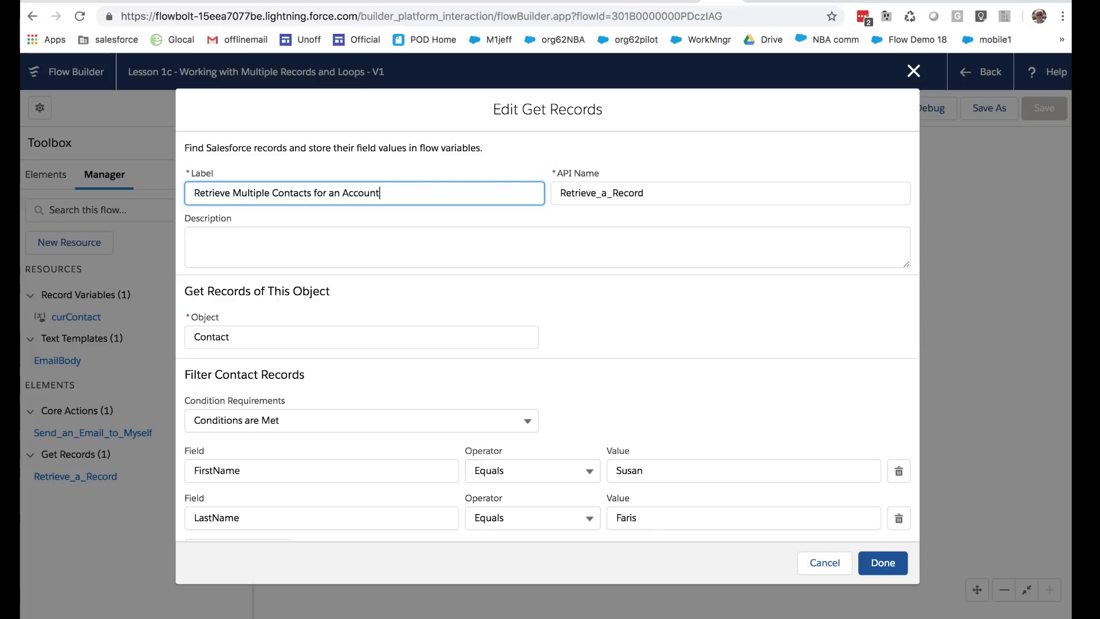
left_click(451, 307)
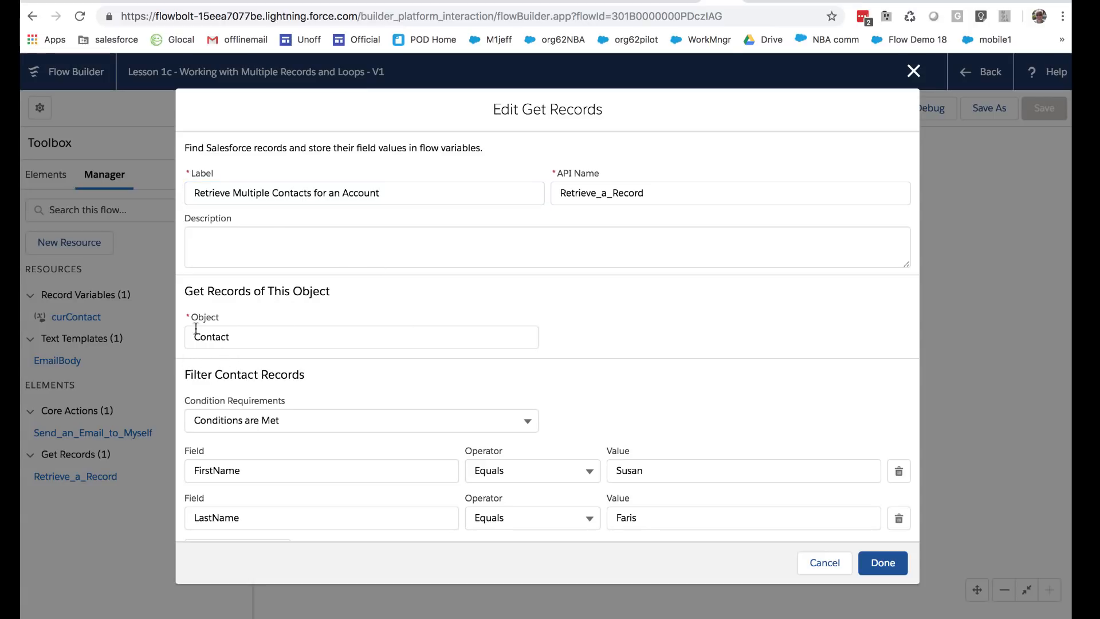
Step: Delete the LastName condition and change the remaining condition's field from FirstName to AccountId
scroll(348, 359, "down", 1)
scroll(349, 362, "down", 3)
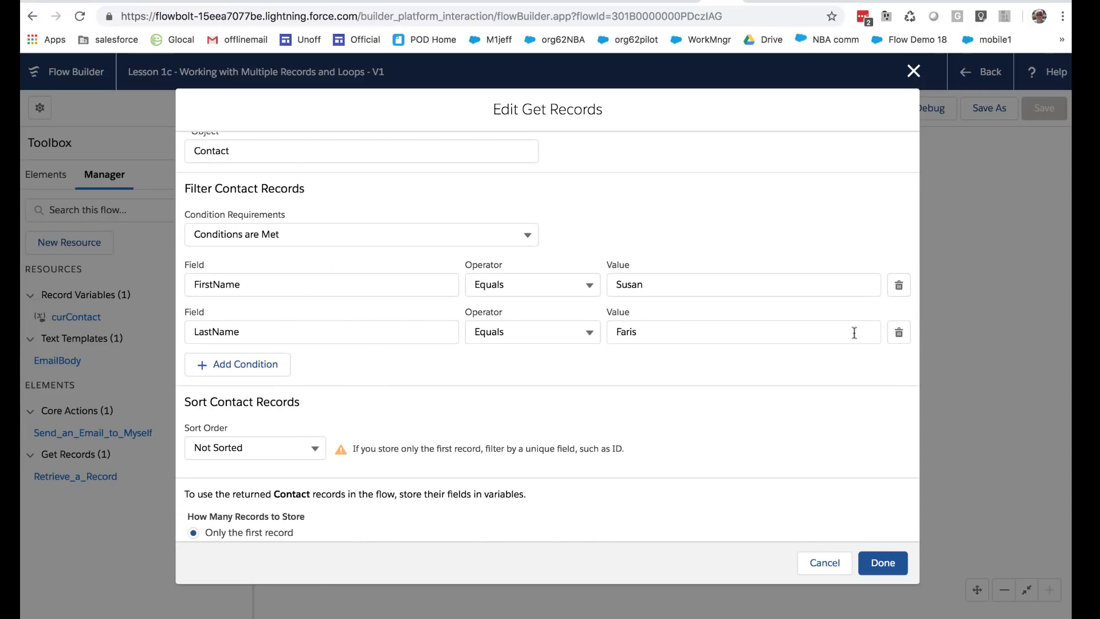
left_click(898, 335)
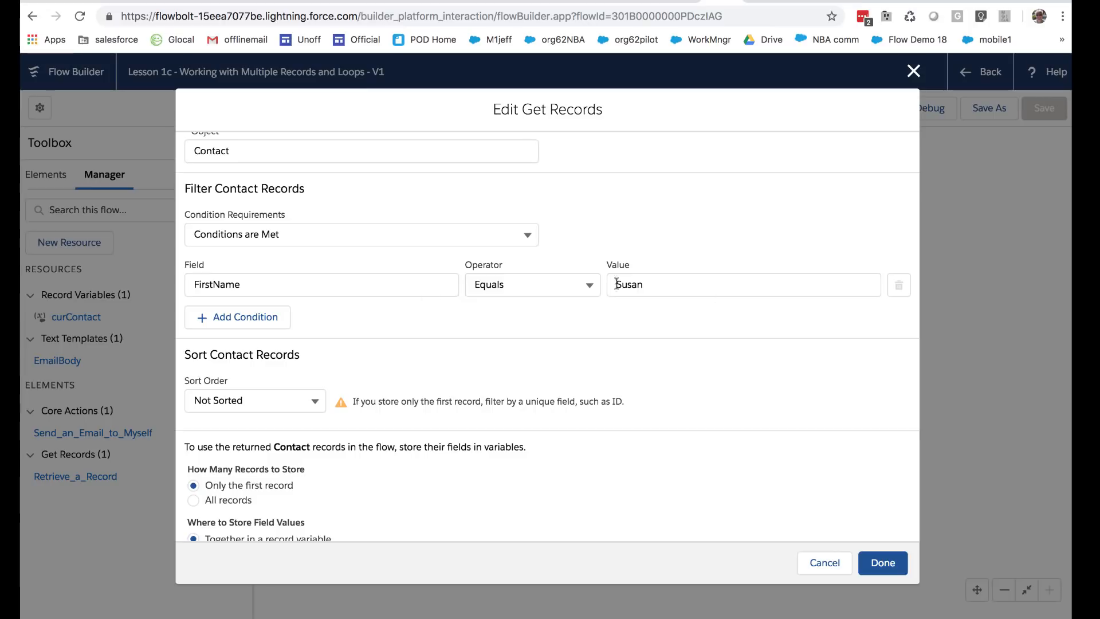
left_click(316, 285)
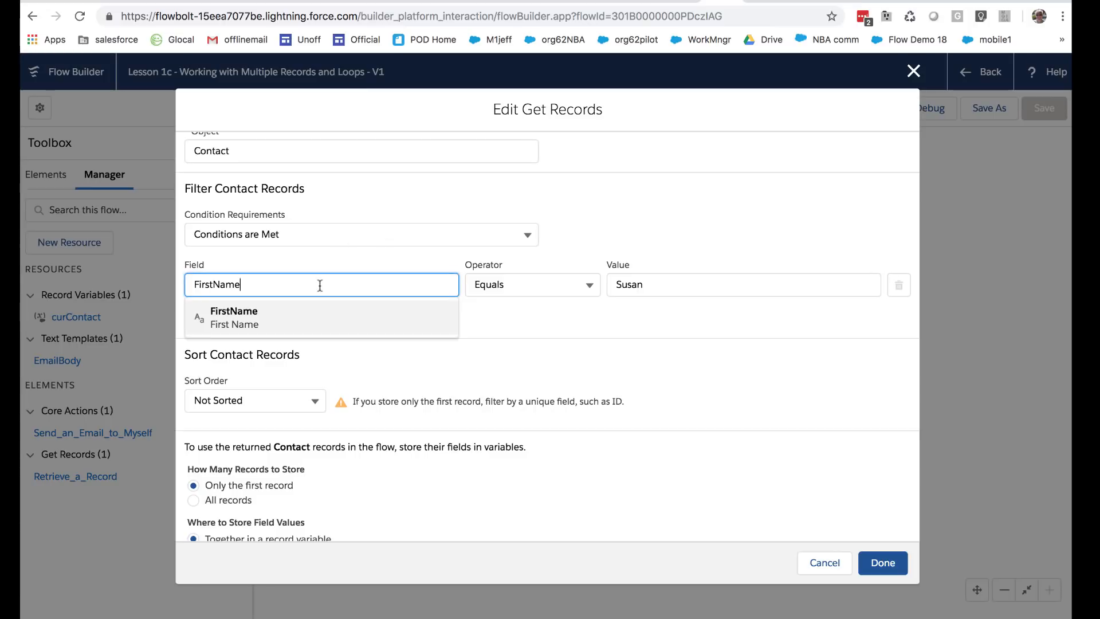
left_click_drag(317, 285, 156, 284)
key("BackSpace")
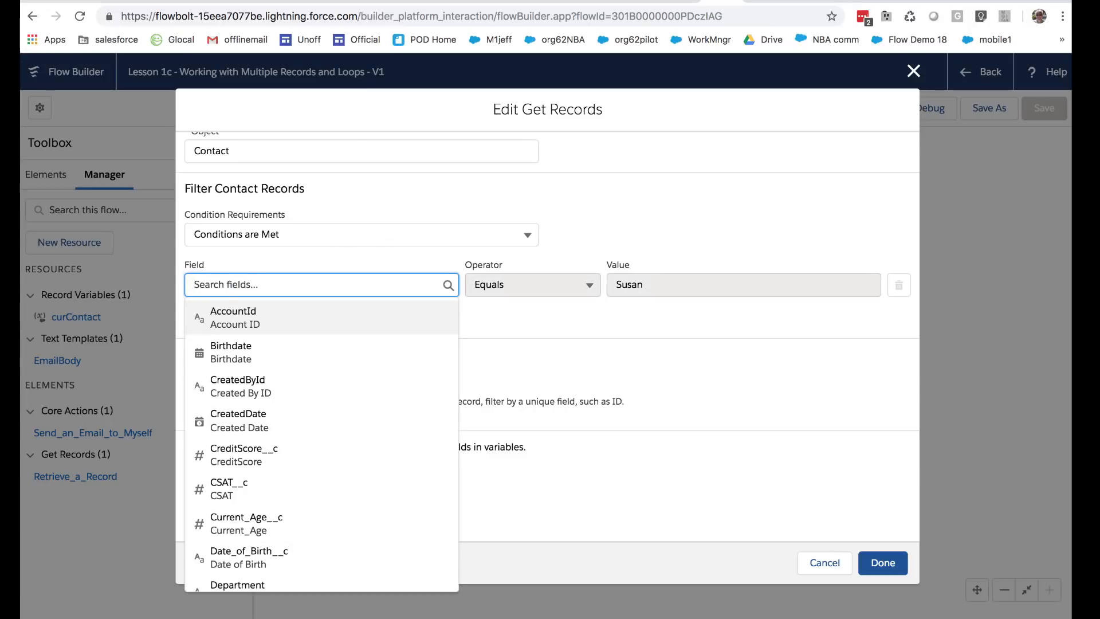
left_click(259, 322)
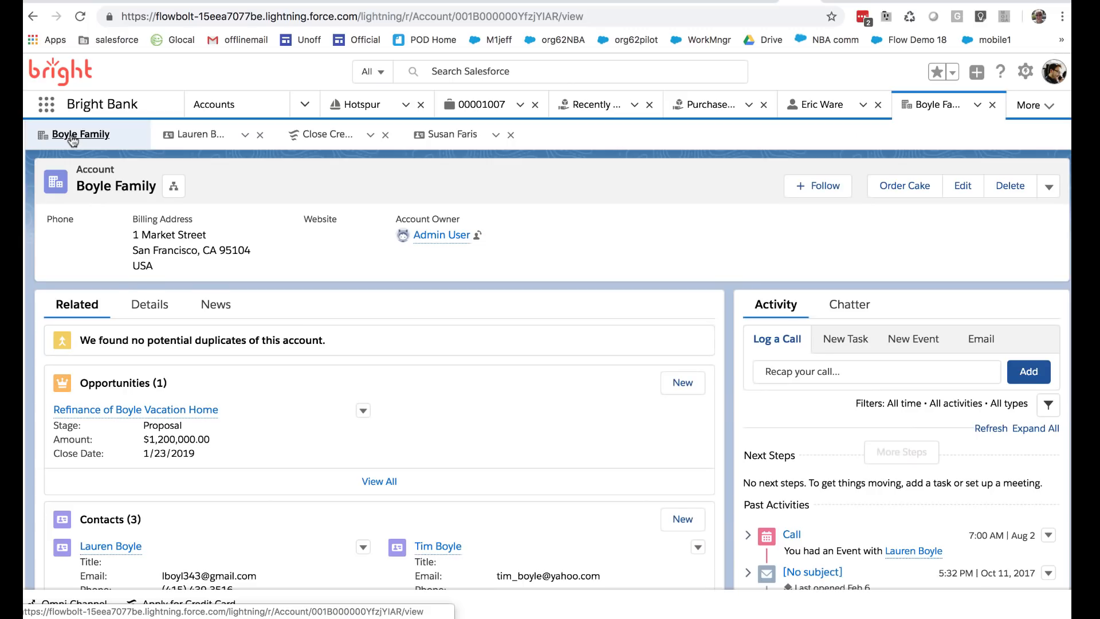
Step: Copy the account's record ID from the address bar and return to the Lesson 1c flow editor
double_click(486, 15)
key("ctrl+c")
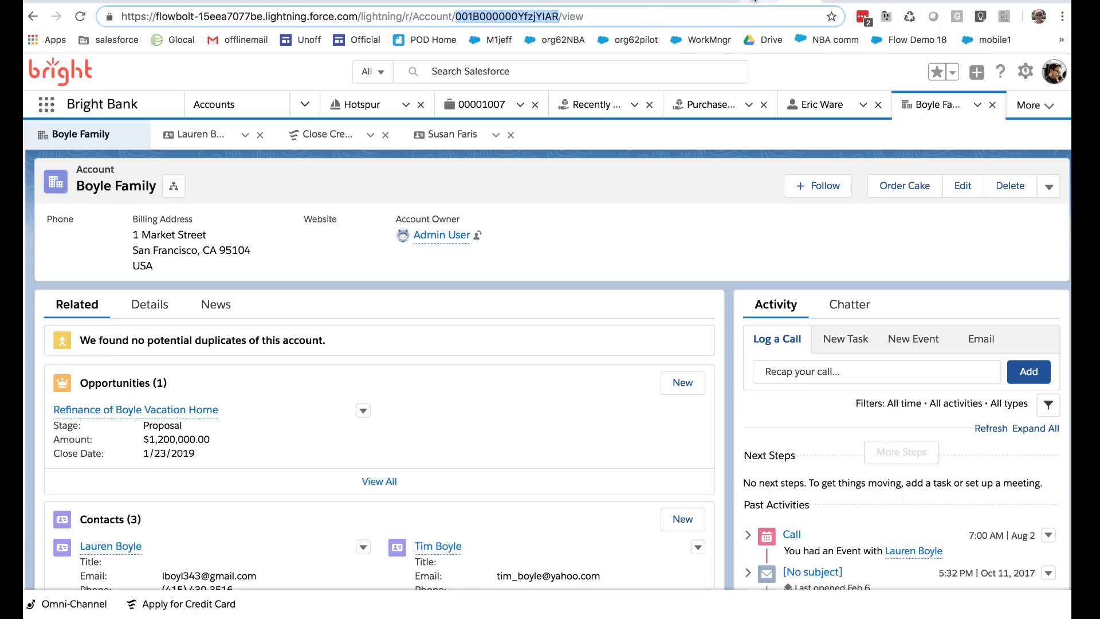
left_click(745, 0)
left_click(772, 1)
left_click(722, 1)
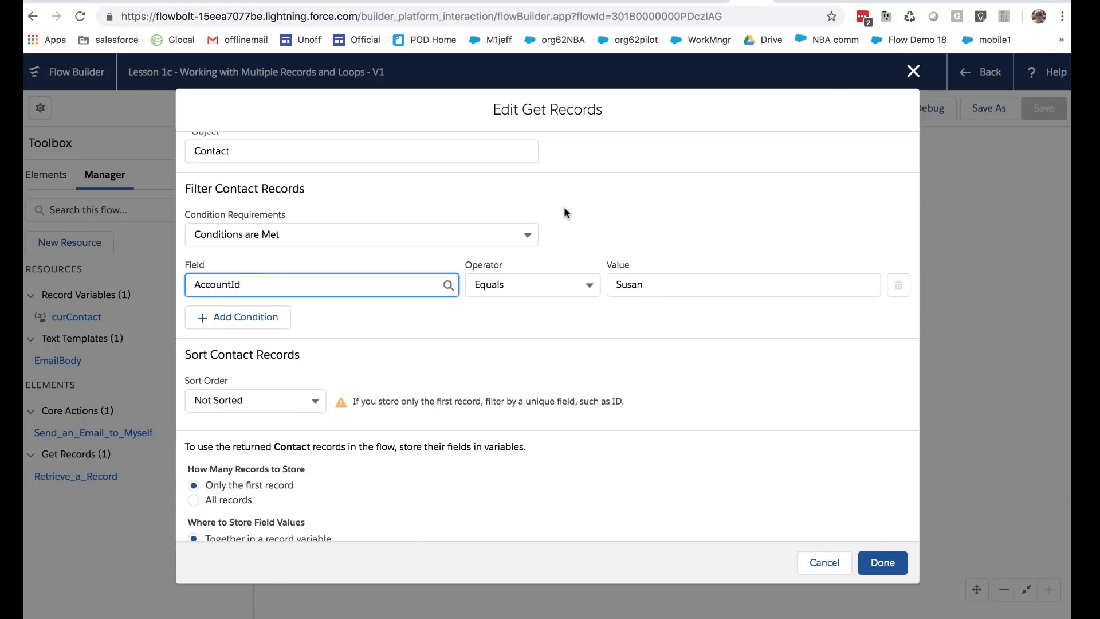
Step: Replace the condition value with the copied account ID and store all matching records
double_click(646, 286)
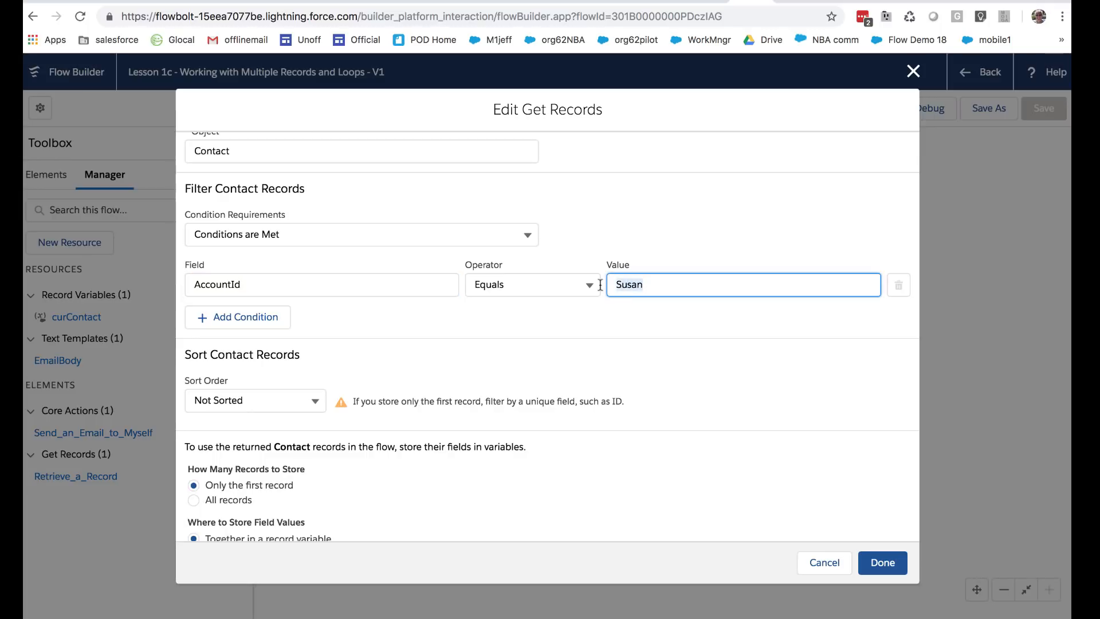
key("ctrl+v")
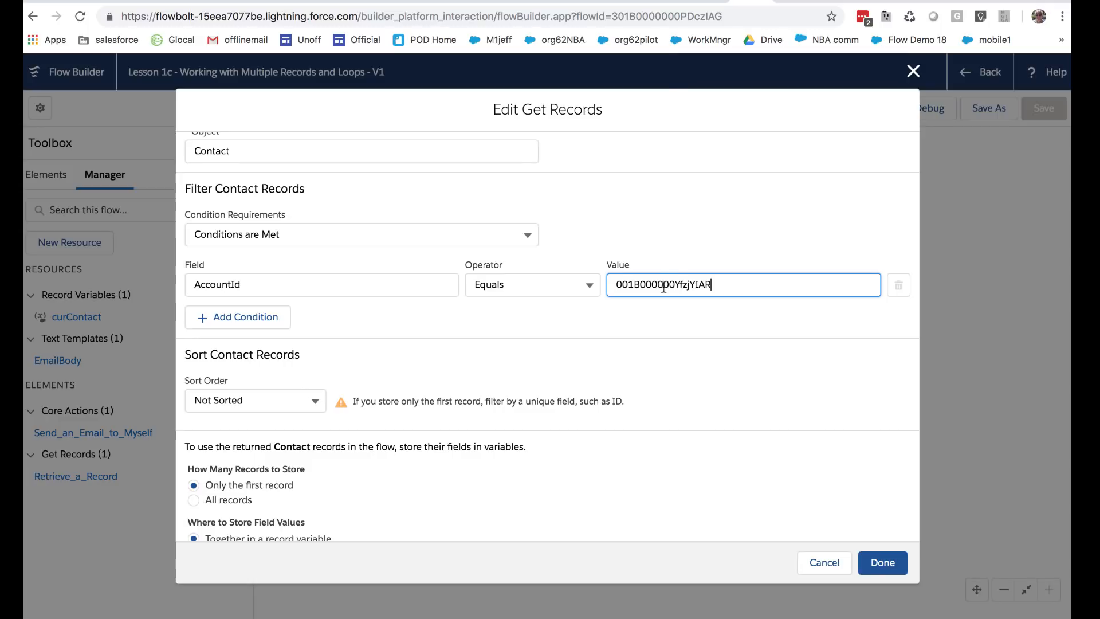
scroll(458, 350, "down", 3)
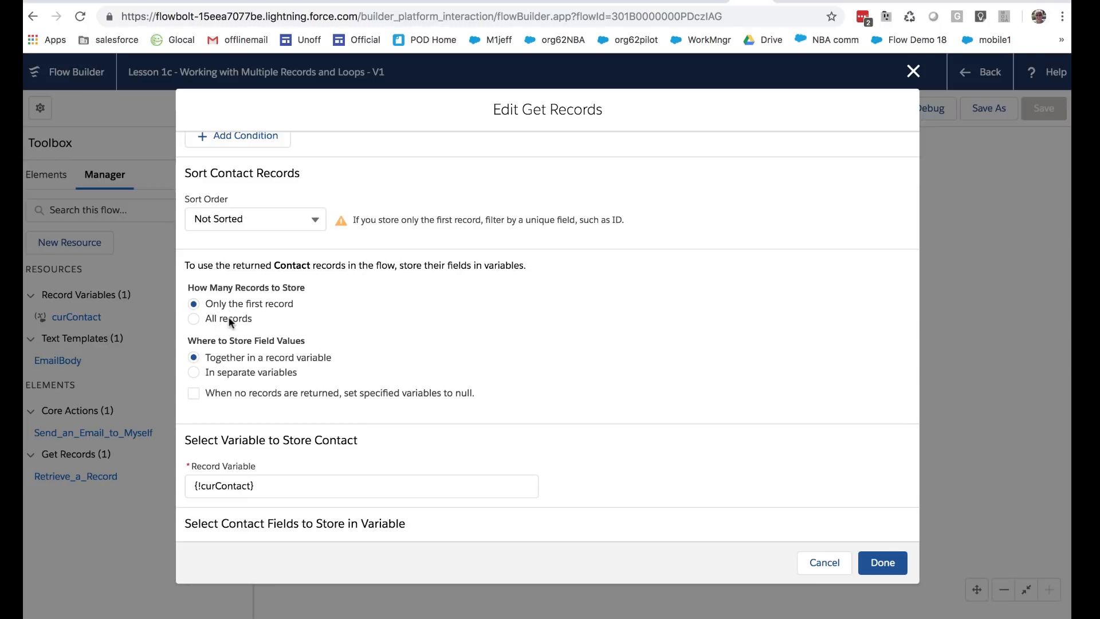
left_click(192, 318)
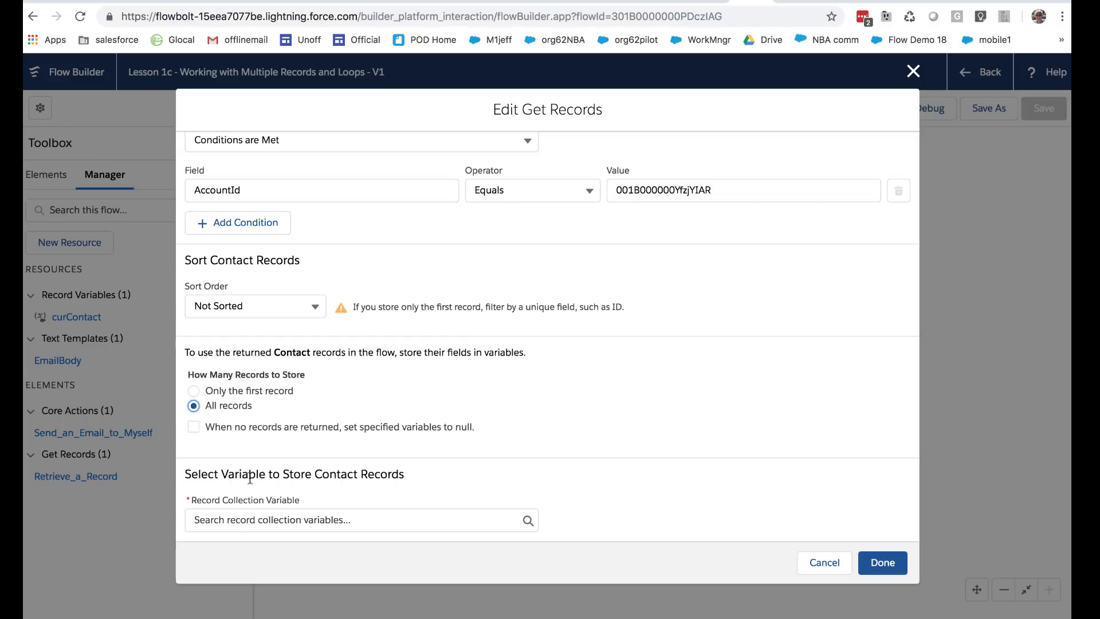
Step: Choose New Resource for the Record Collection Variable setting
left_click(187, 477)
left_click_drag(187, 477, 407, 473)
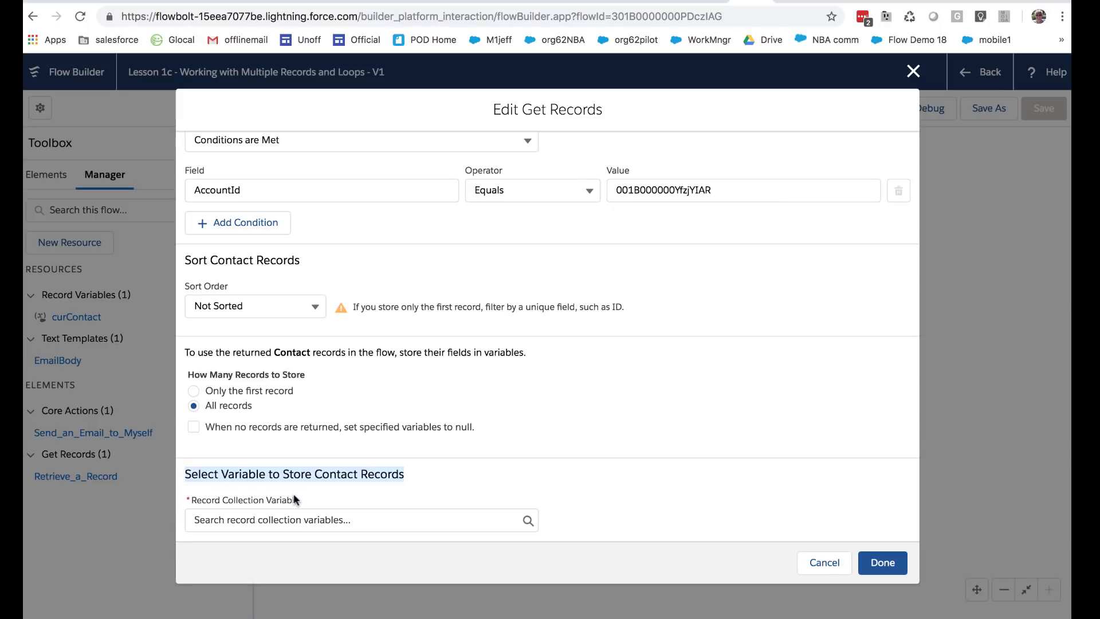
left_click(261, 498)
left_click_drag(224, 502, 194, 499)
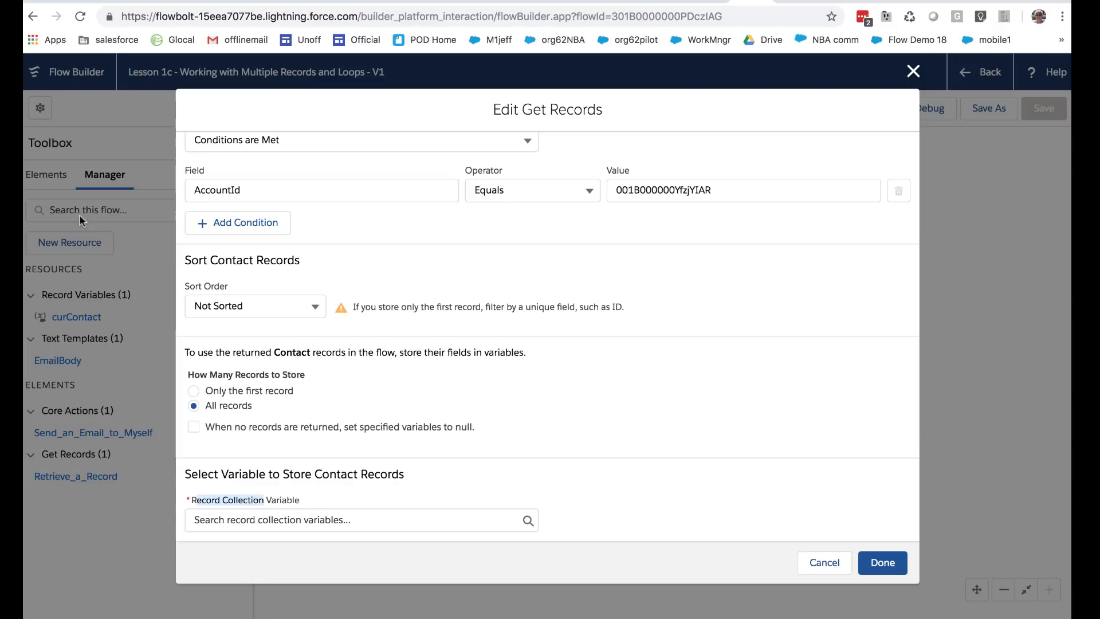
left_click(293, 516)
left_click(250, 548)
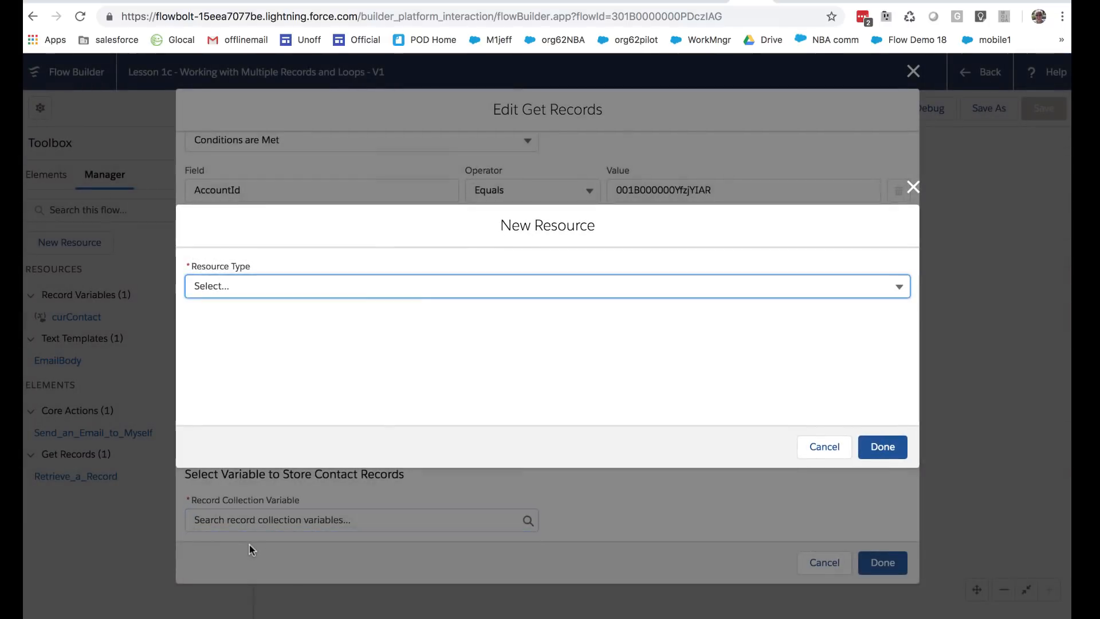
Step: Create variable curContacts with Record data type, Contact object, and Allow multiple values ticked
left_click(296, 286)
left_click(291, 312)
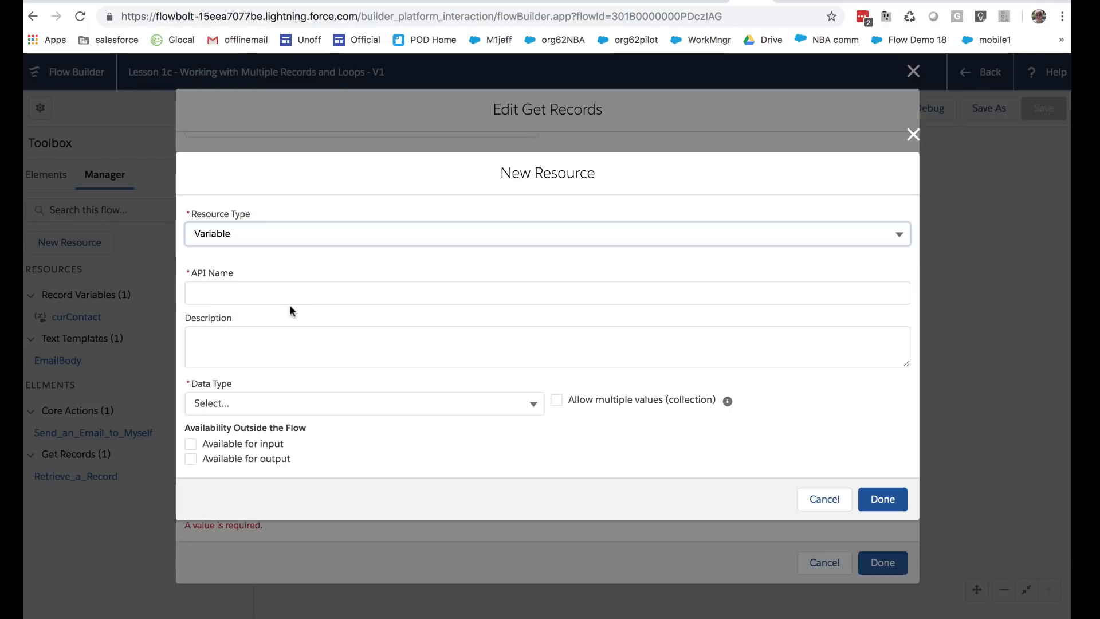
left_click(287, 293)
type("curContacts")
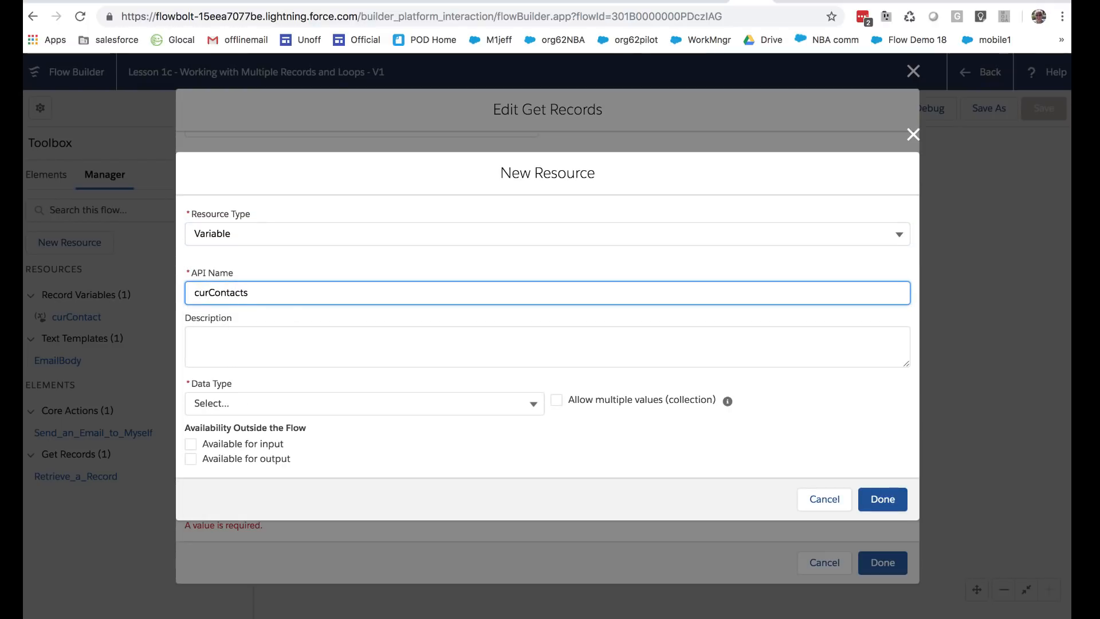
left_click(346, 403)
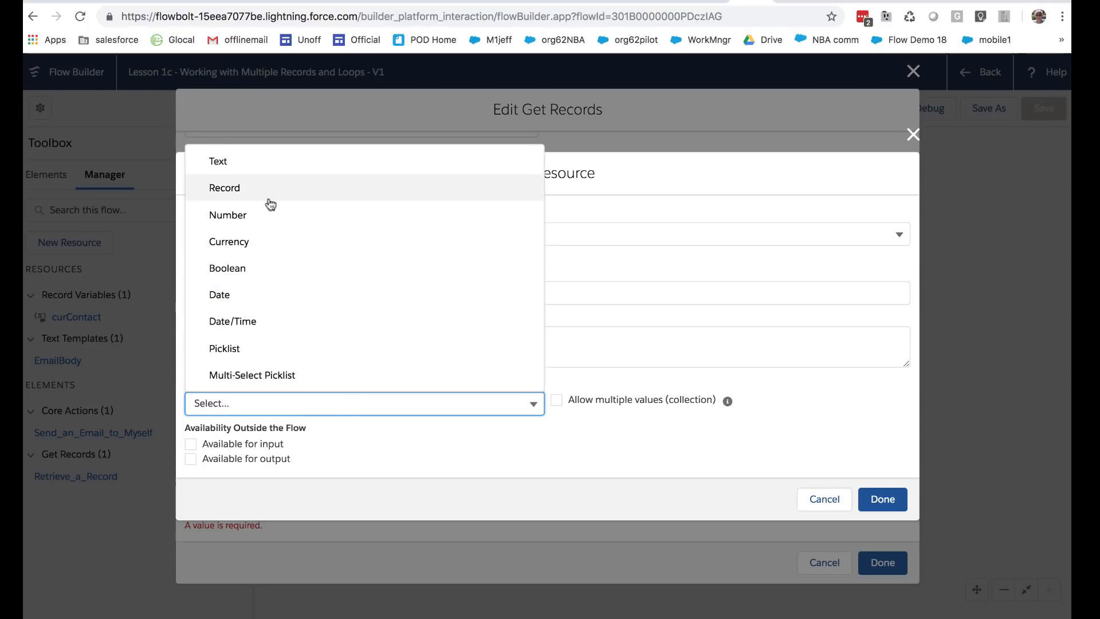
left_click(270, 201)
left_click(427, 433)
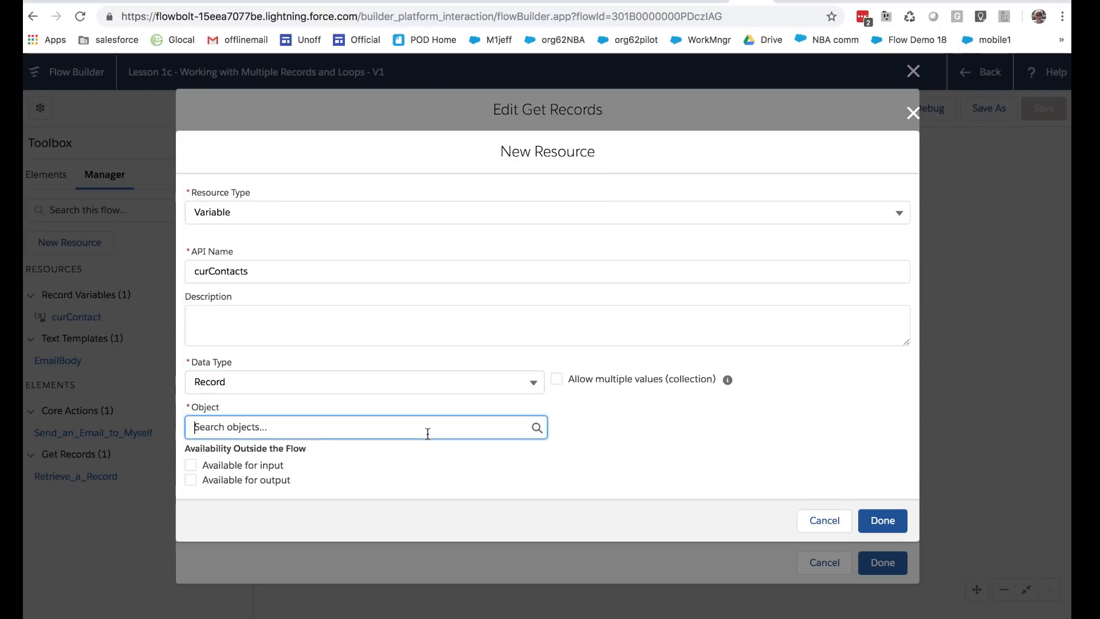
type("con")
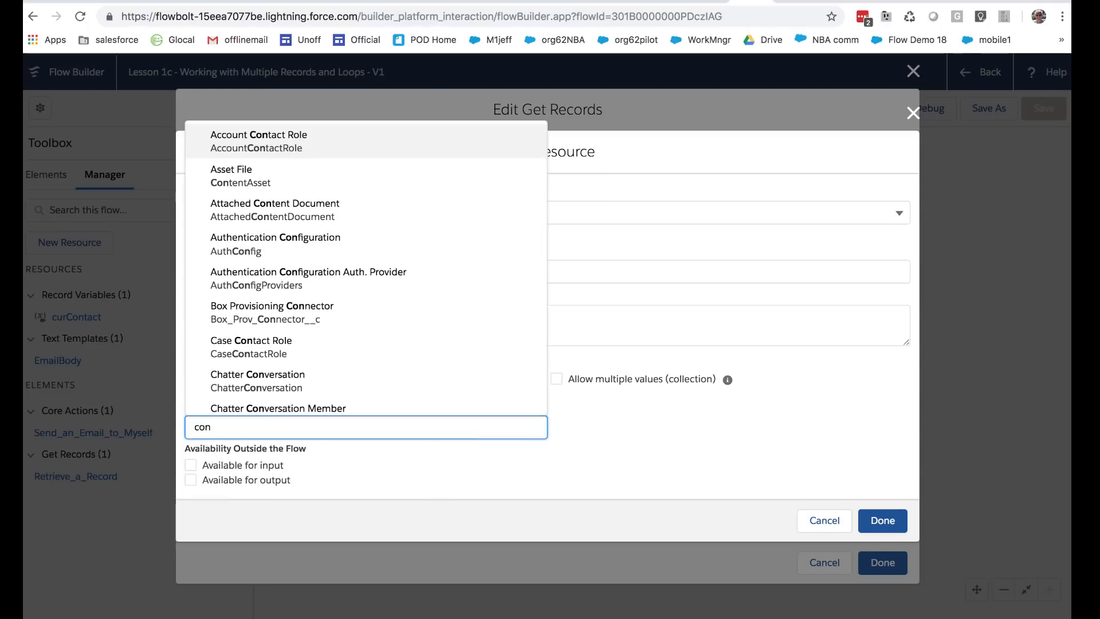
type("tact")
left_click(367, 203)
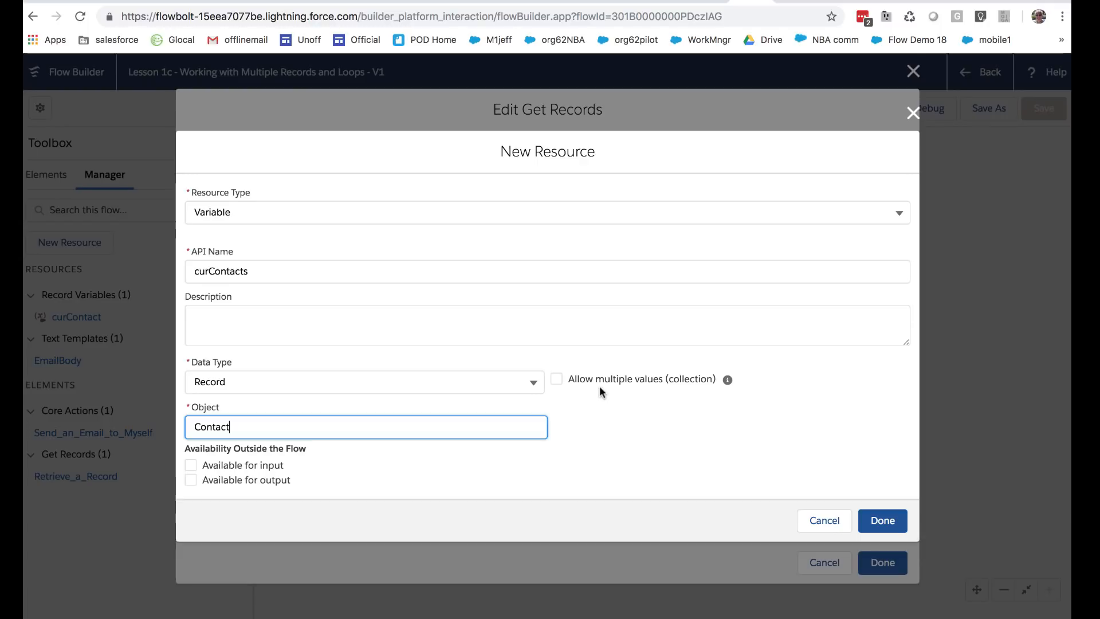
left_click(557, 379)
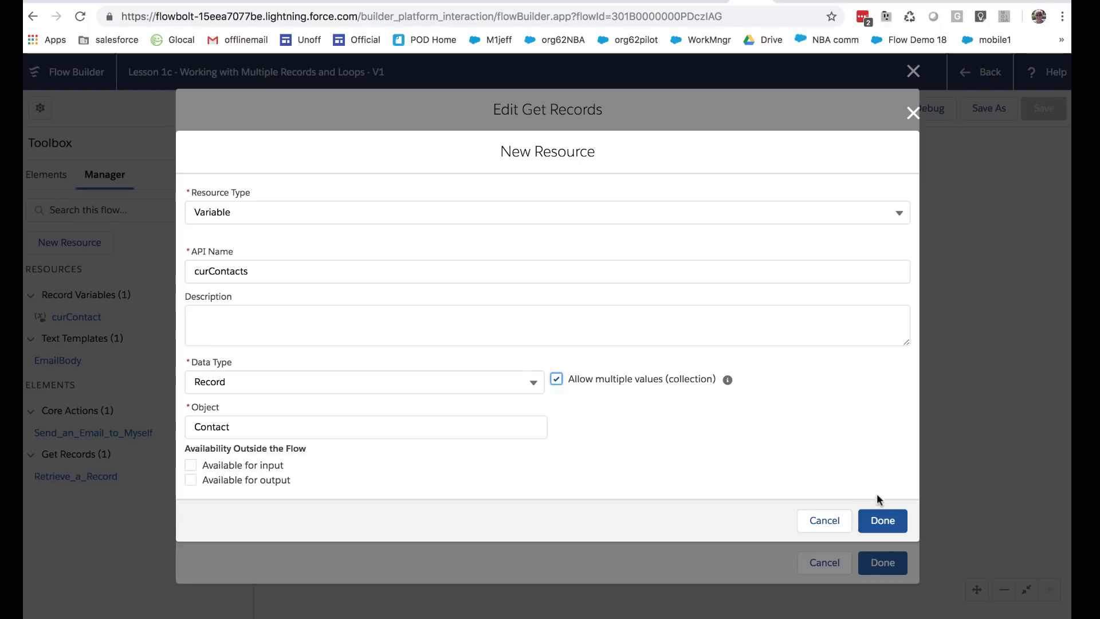
left_click(883, 520)
scroll(400, 510, "down", 5)
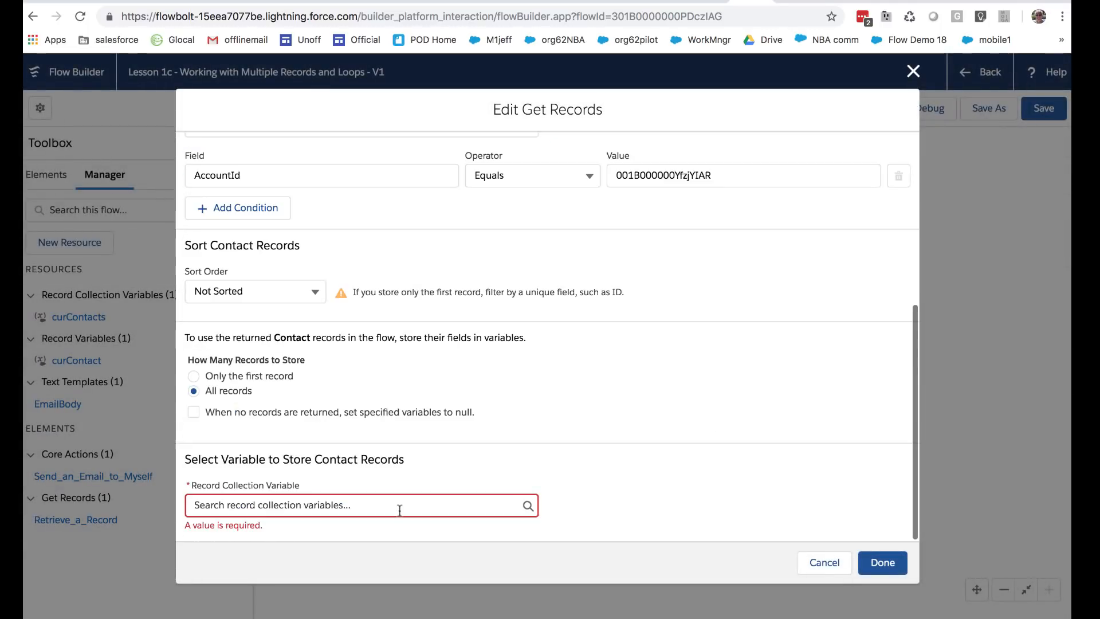
Step: Store the records in {!curContacts} and add the Vote_for_Winter_20_Icon__c field
left_click(357, 505)
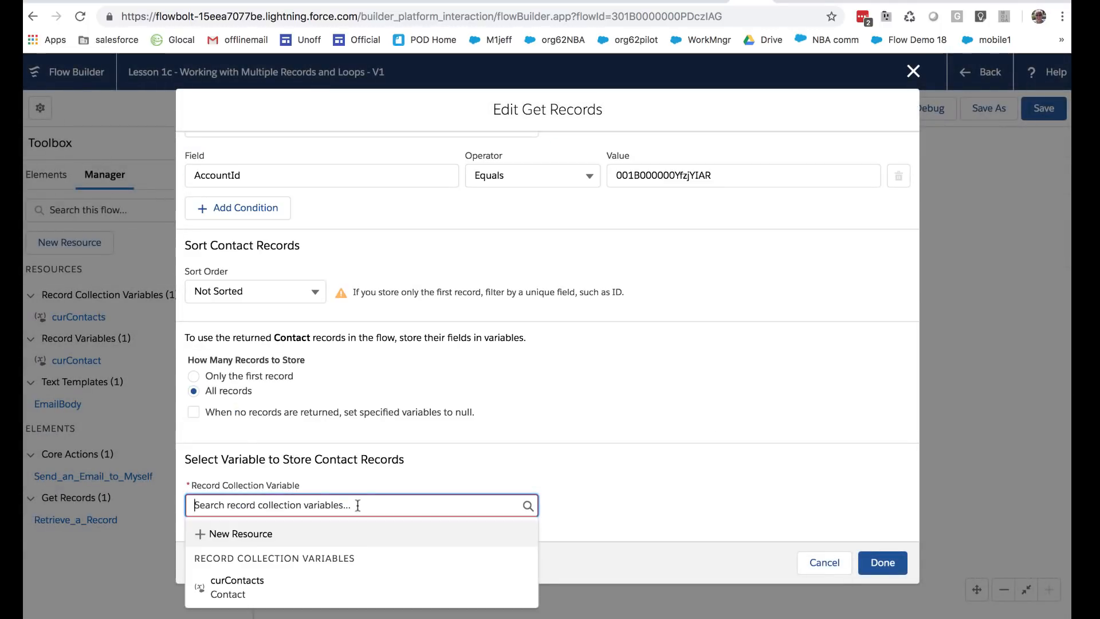
left_click(233, 590)
scroll(671, 510, "down", 3)
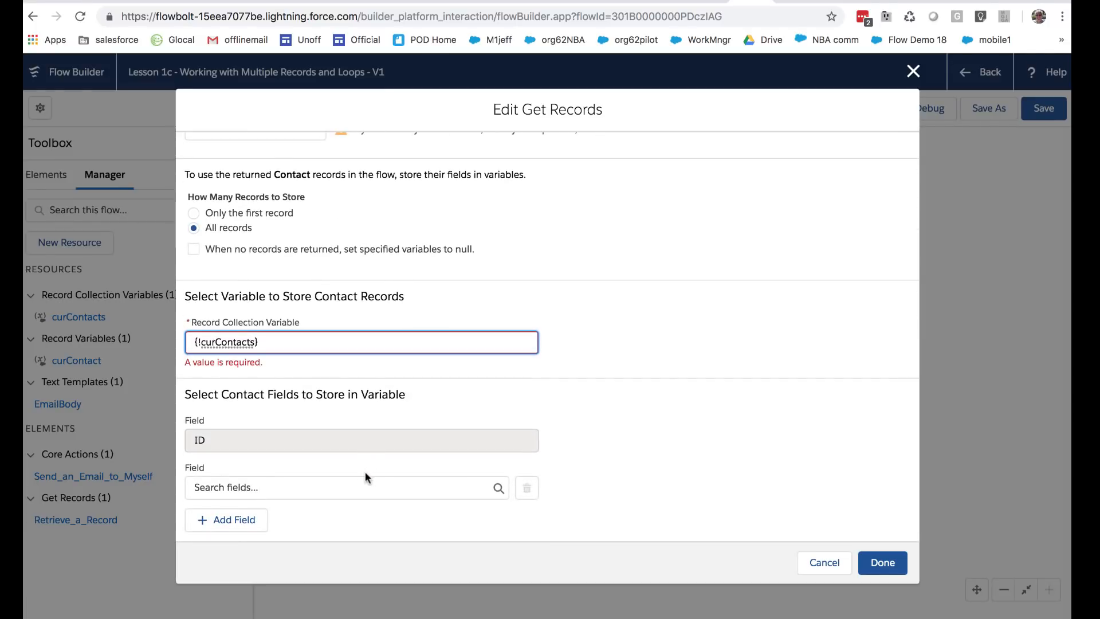
left_click(347, 489)
scroll(316, 429, "down", 3)
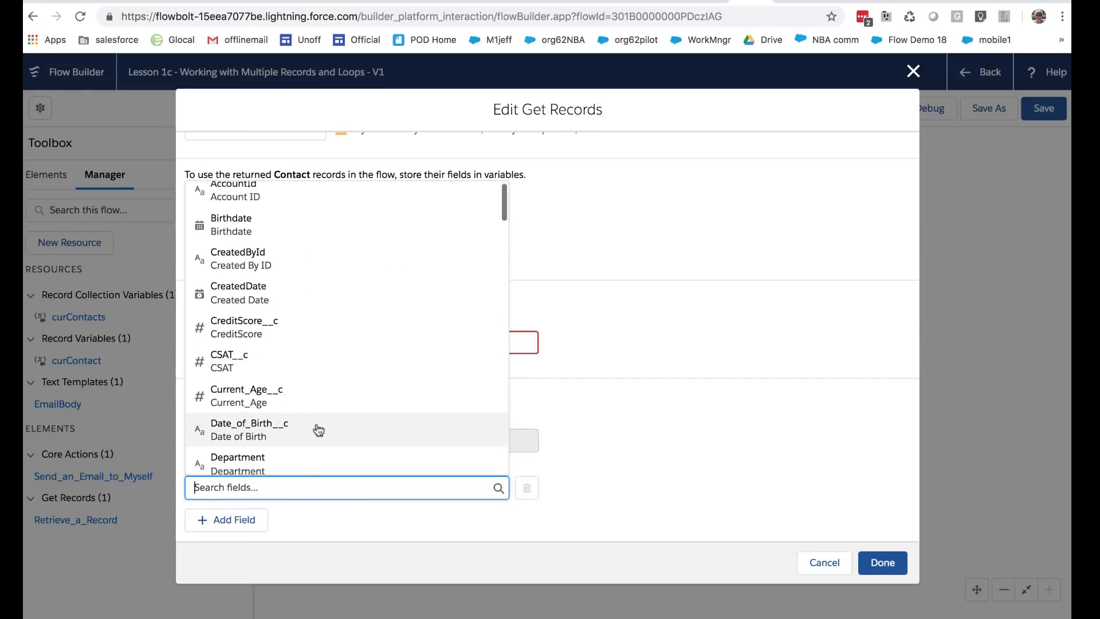
scroll(319, 430, "down", 10)
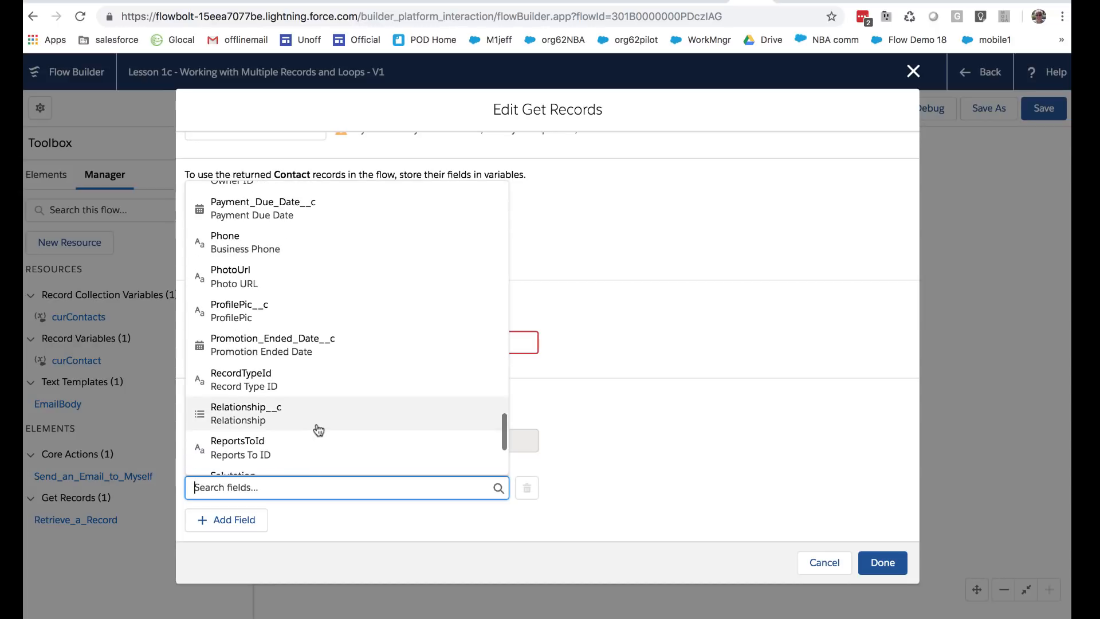
left_click(303, 454)
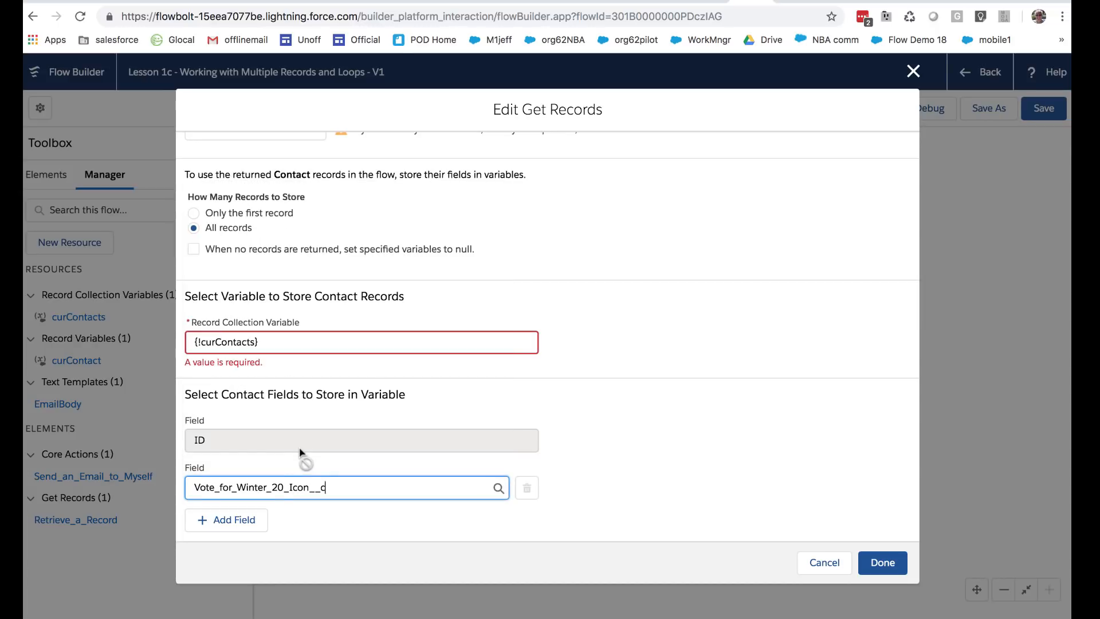
Step: Add the On_Call_Available__c and Most_Expert_Product__c fields to store
left_click(248, 519)
left_click(251, 531)
scroll(294, 385, "down", 10)
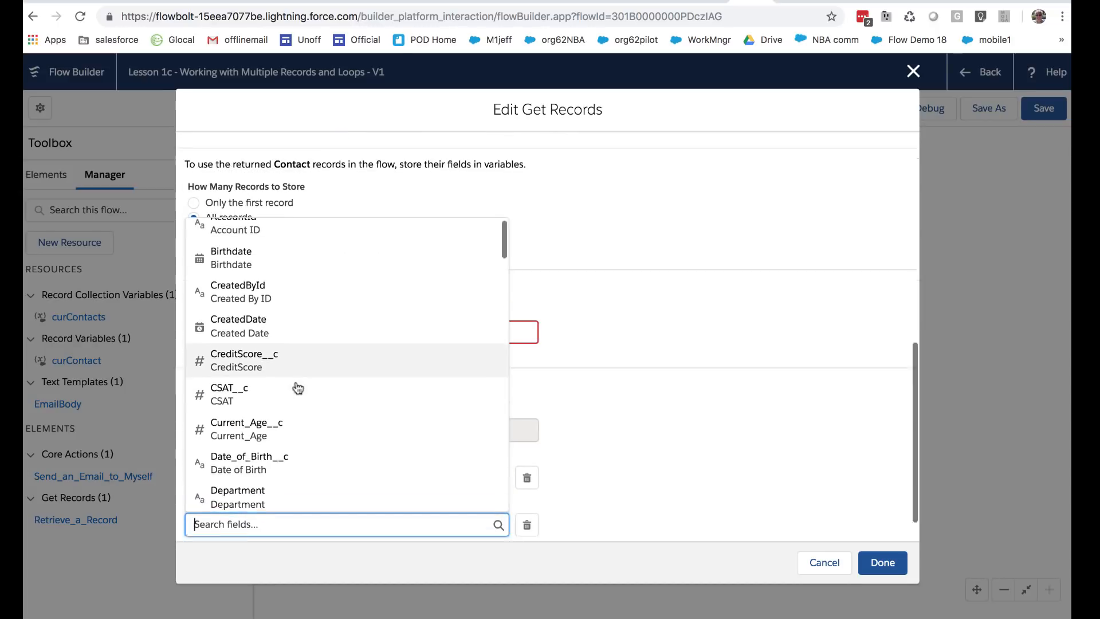
scroll(296, 387, "down", 8)
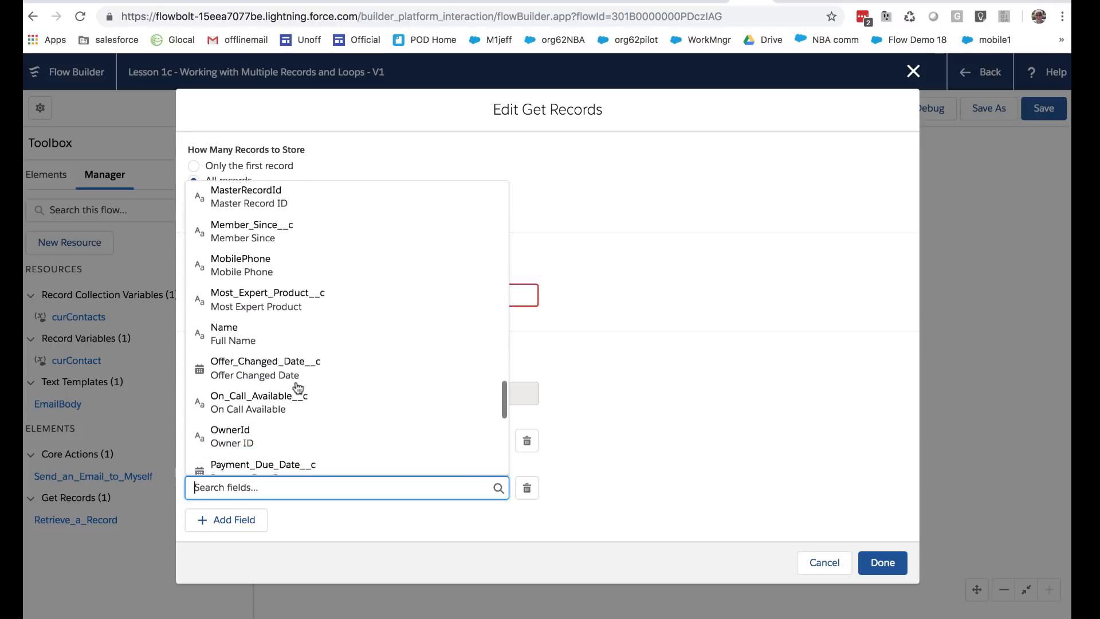
left_click(282, 339)
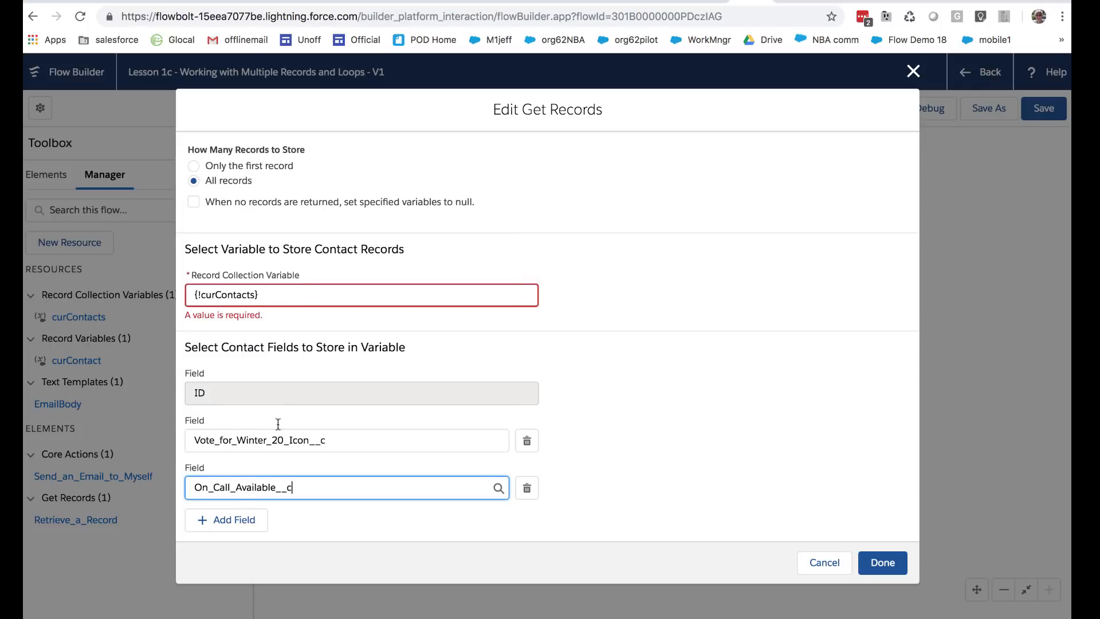
left_click(248, 519)
left_click(257, 530)
scroll(272, 461, "down", 10)
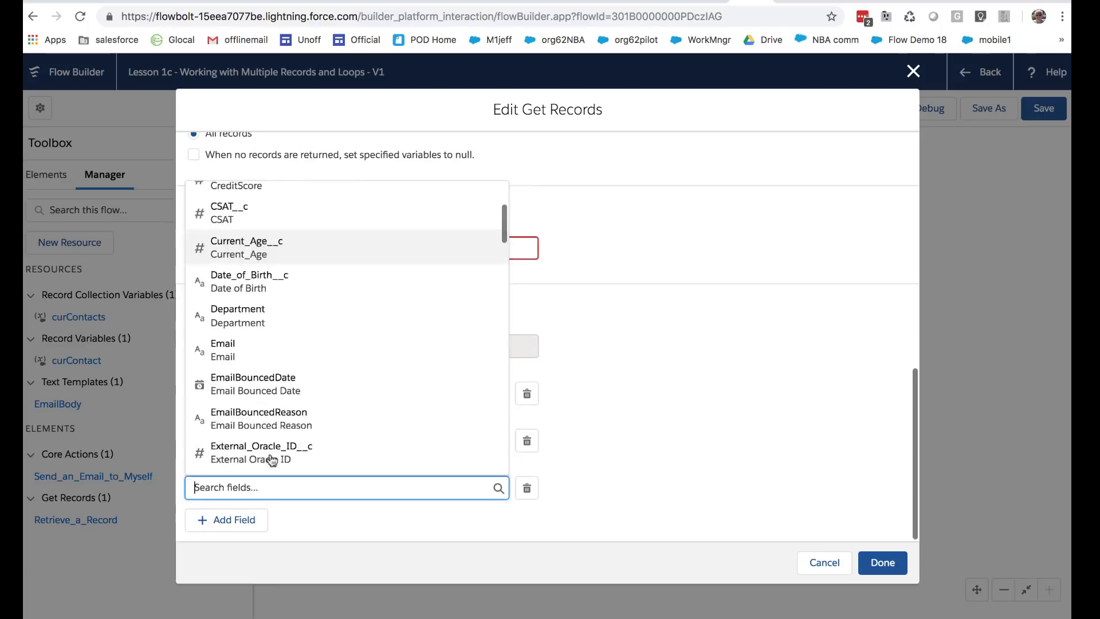
scroll(272, 460, "down", 10)
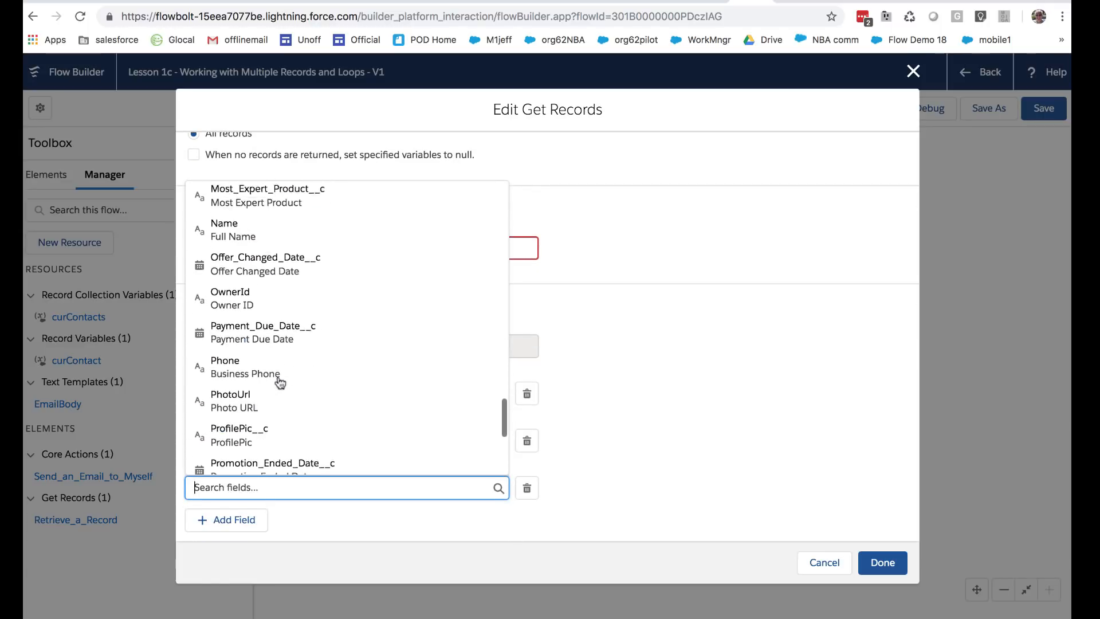
scroll(279, 380, "up", 1)
scroll(280, 383, "up", 2)
left_click(278, 375)
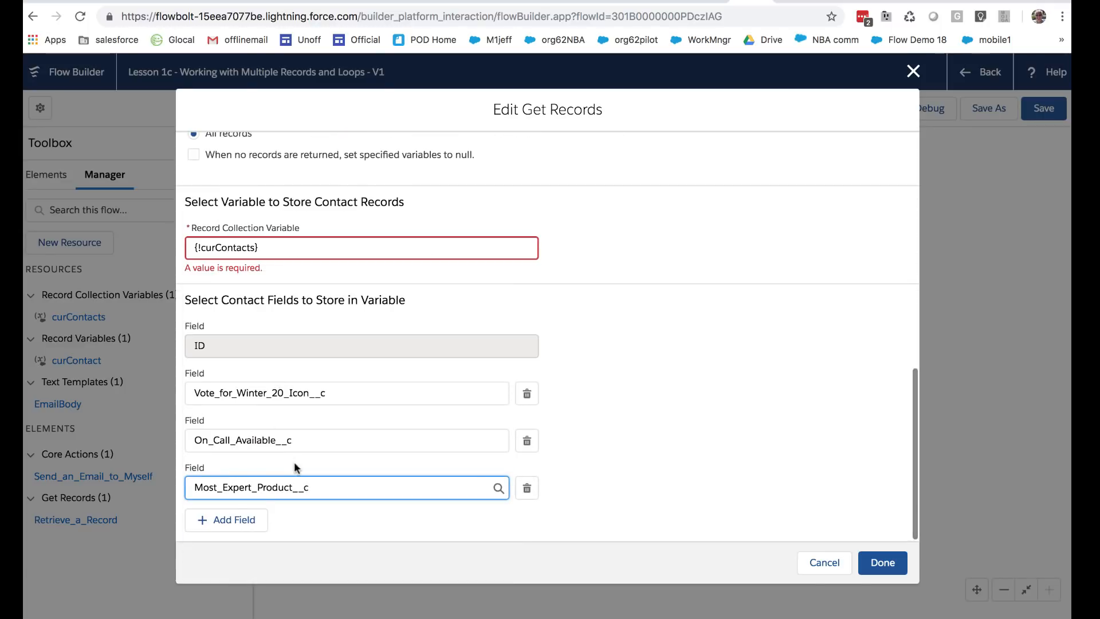
Step: Add the Email field and apply the Get Records settings
left_click(242, 520)
left_click(270, 526)
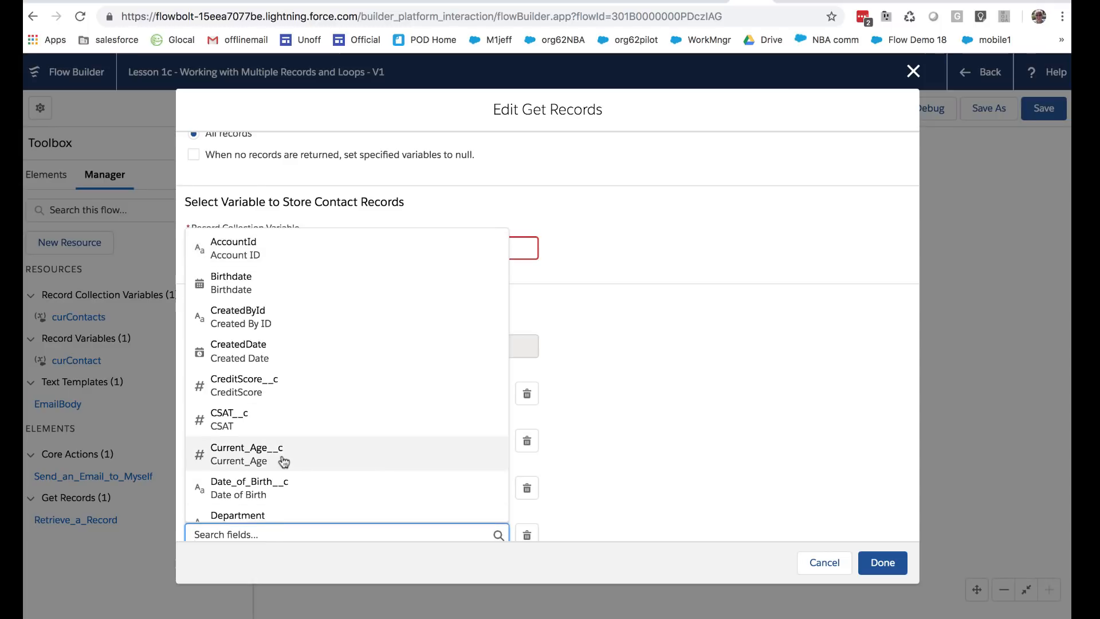
scroll(284, 461, "down", 5)
left_click(263, 275)
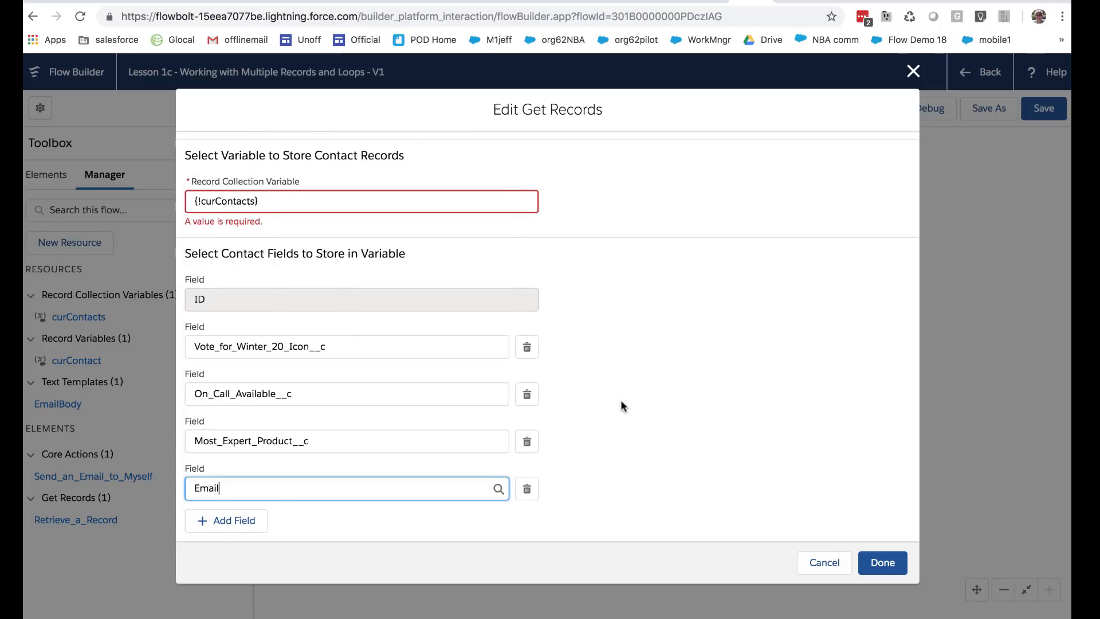
left_click(872, 558)
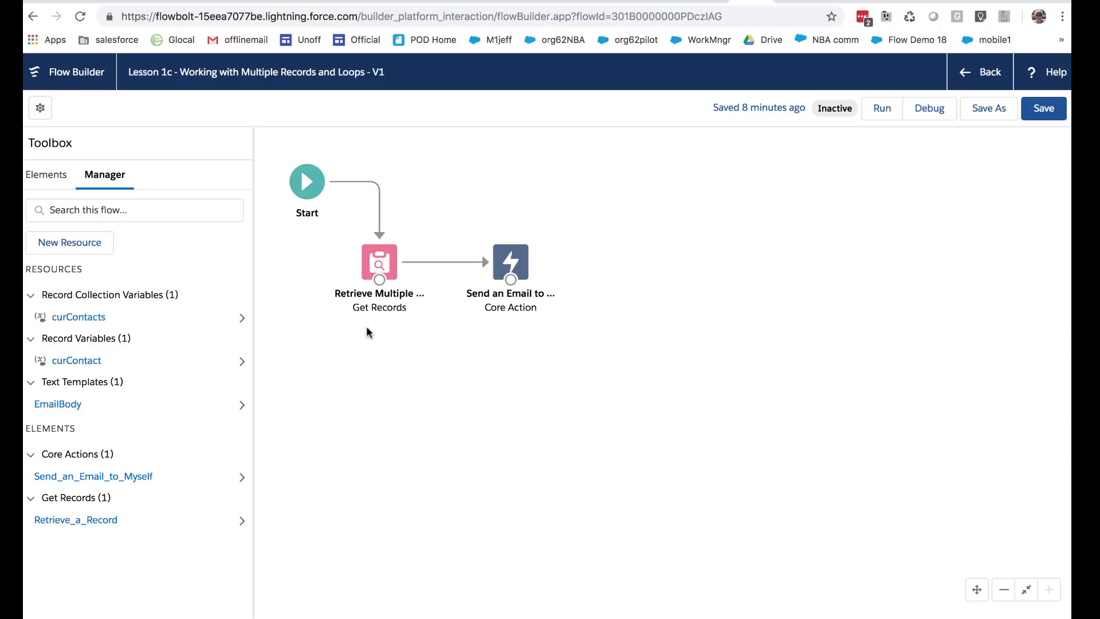
Step: Add a Loop element labelled 'Loop through Contacts', letting the API Name auto-fill
left_click(47, 174)
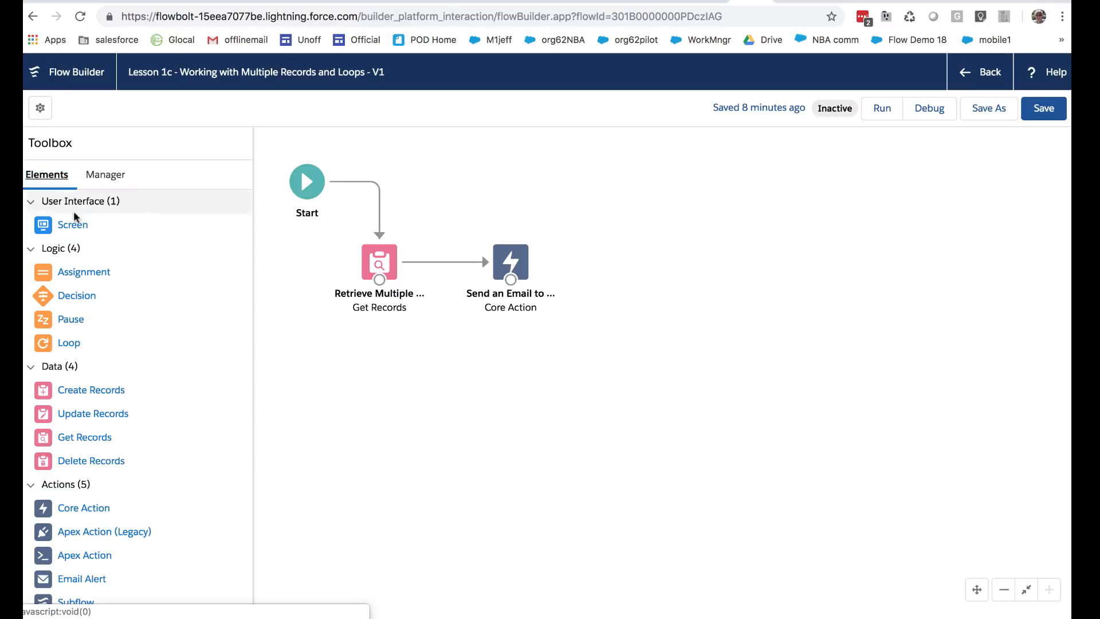
left_click_drag(68, 343, 552, 364)
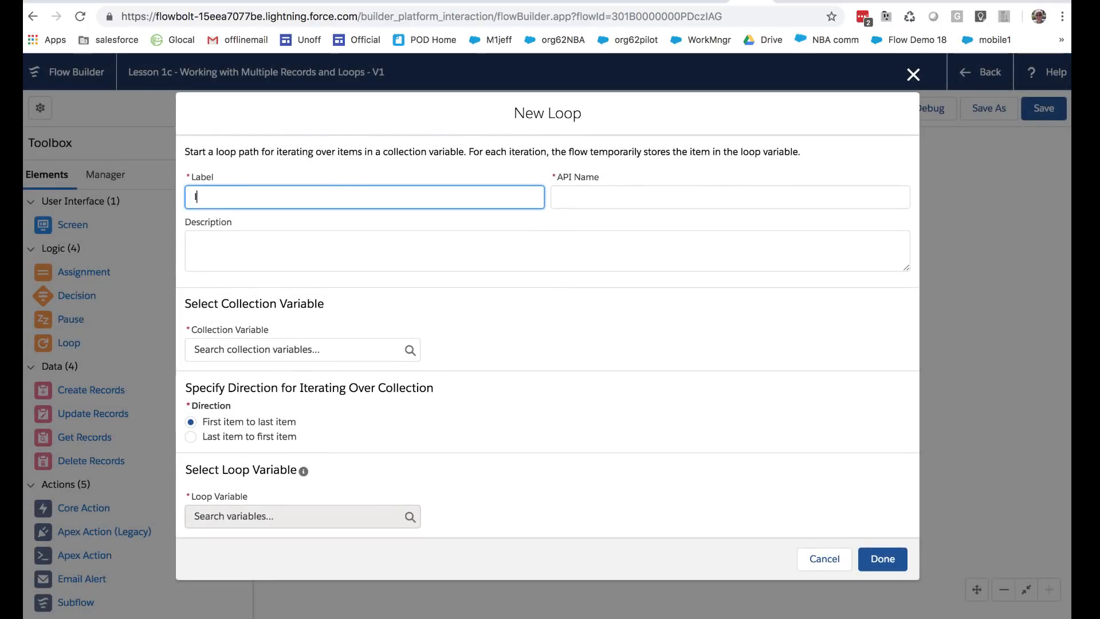
type("Loop through Contacts")
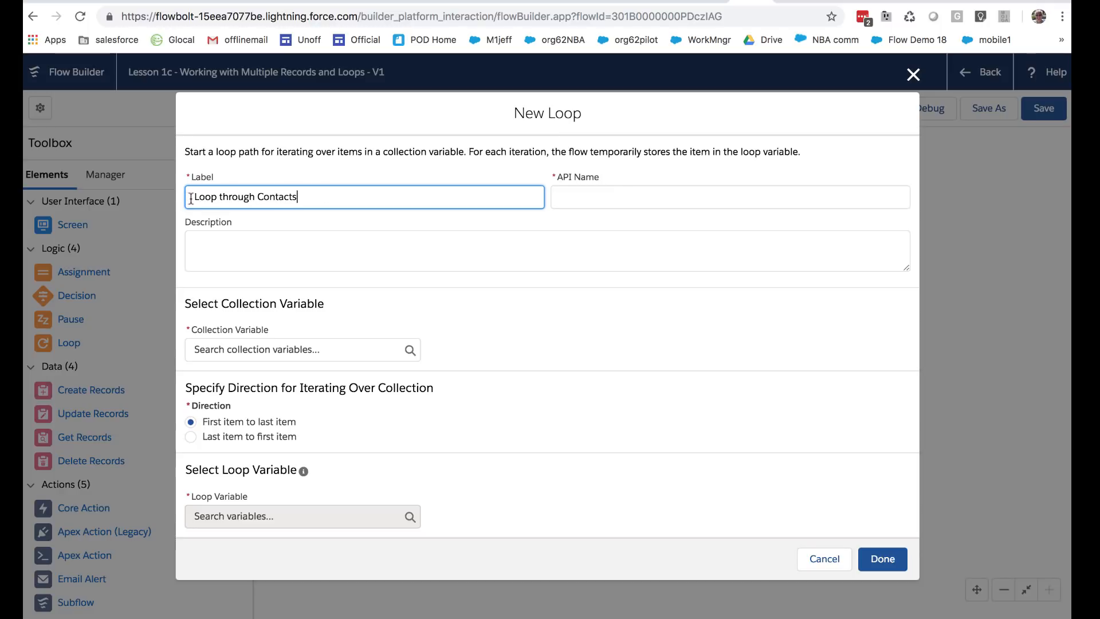
left_click_drag(191, 196, 299, 197)
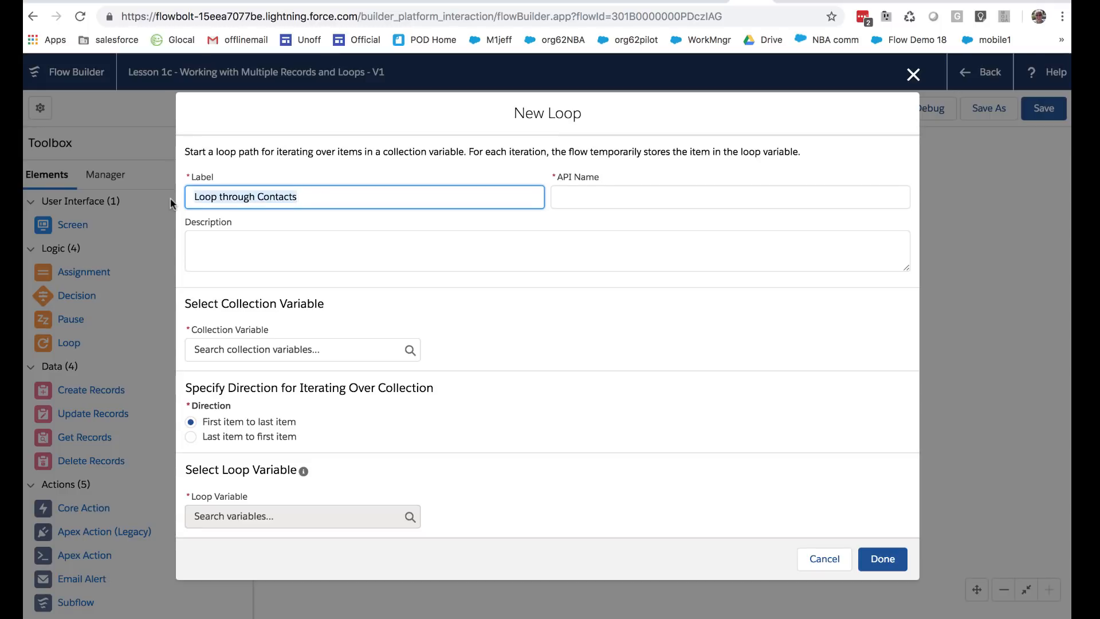
type("Loop")
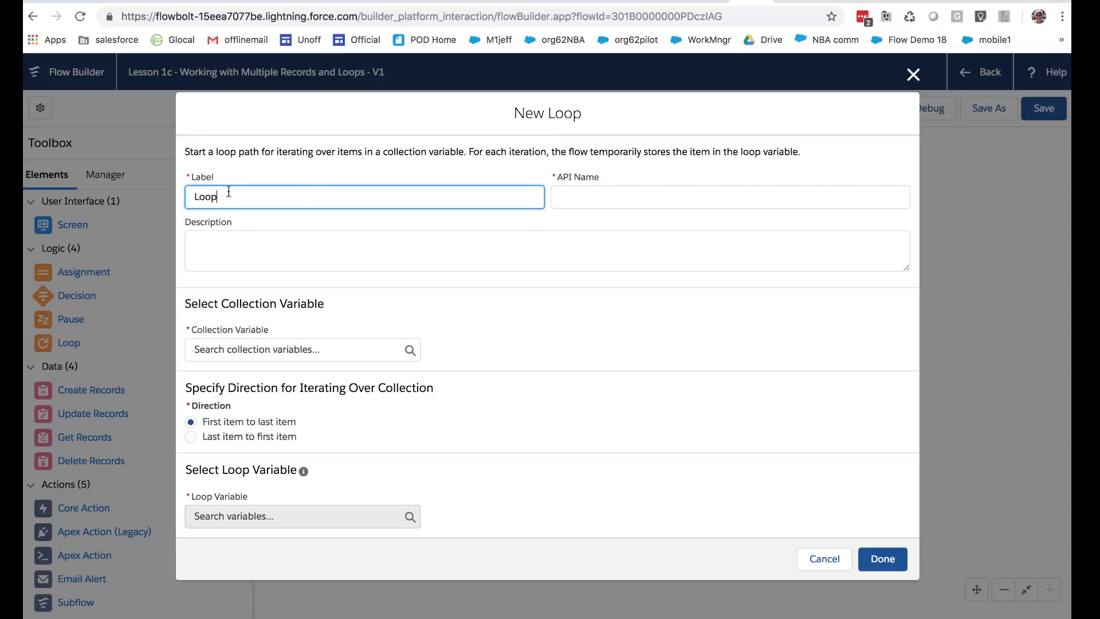
type(" on Contact")
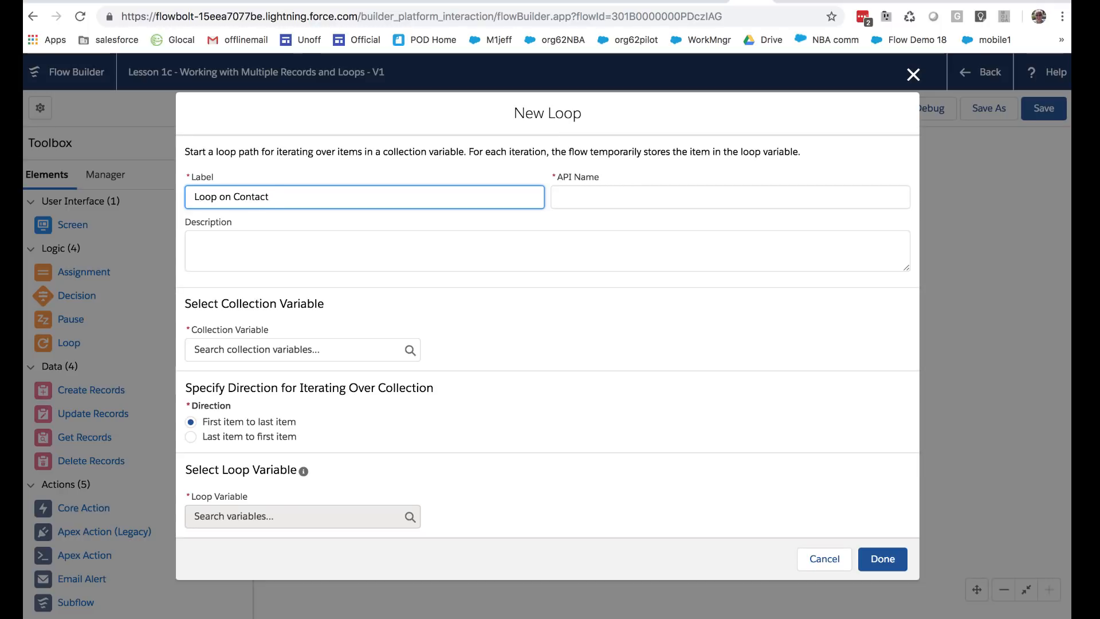
key("BackSpace")
key("BackSpace")
key("BackSpace")
key("BackSpace")
key("BackSpace")
key("BackSpace")
key("BackSpace")
key("BackSpace")
key("BackSpace")
key("BackSpace")
type("through Contacts")
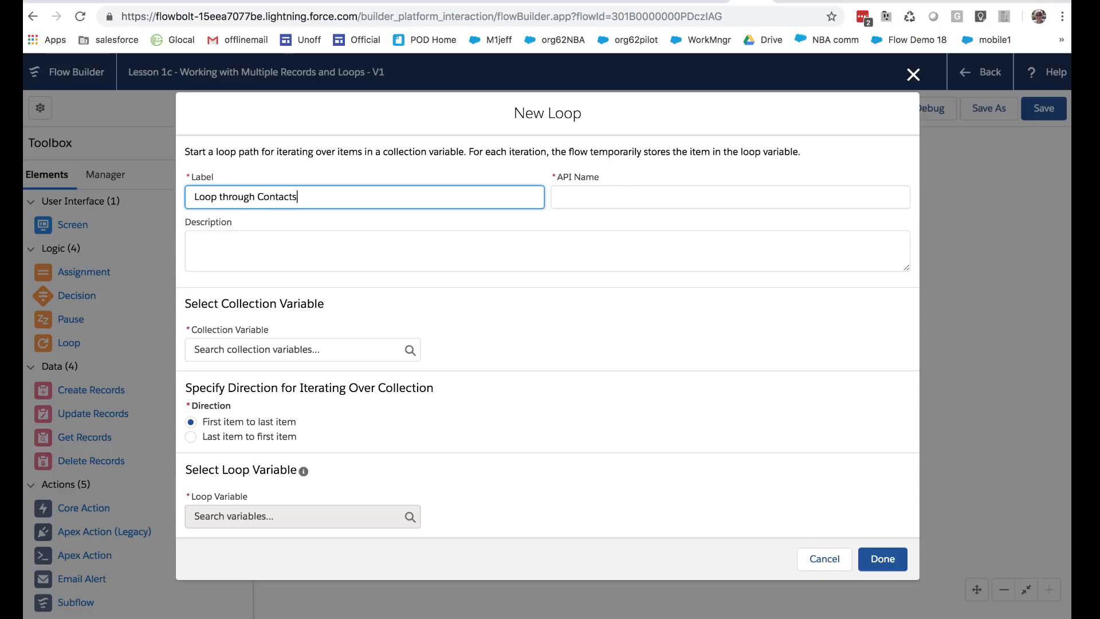
key("Tab")
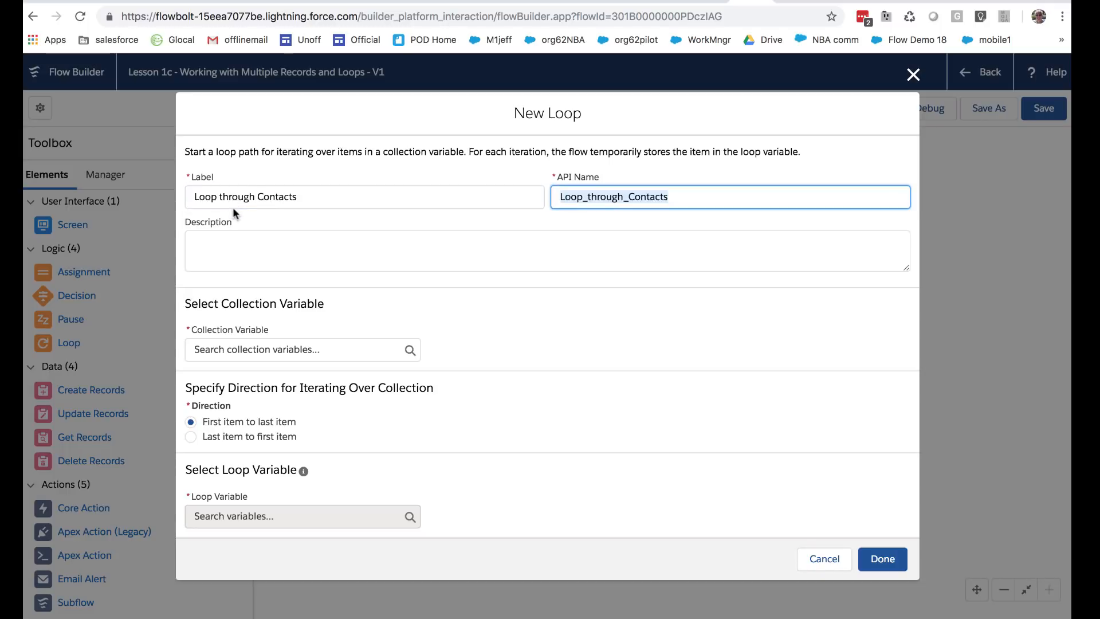
Step: Give the loop the description 'Process each contact and generate an email'
left_click(273, 243)
type("Proce")
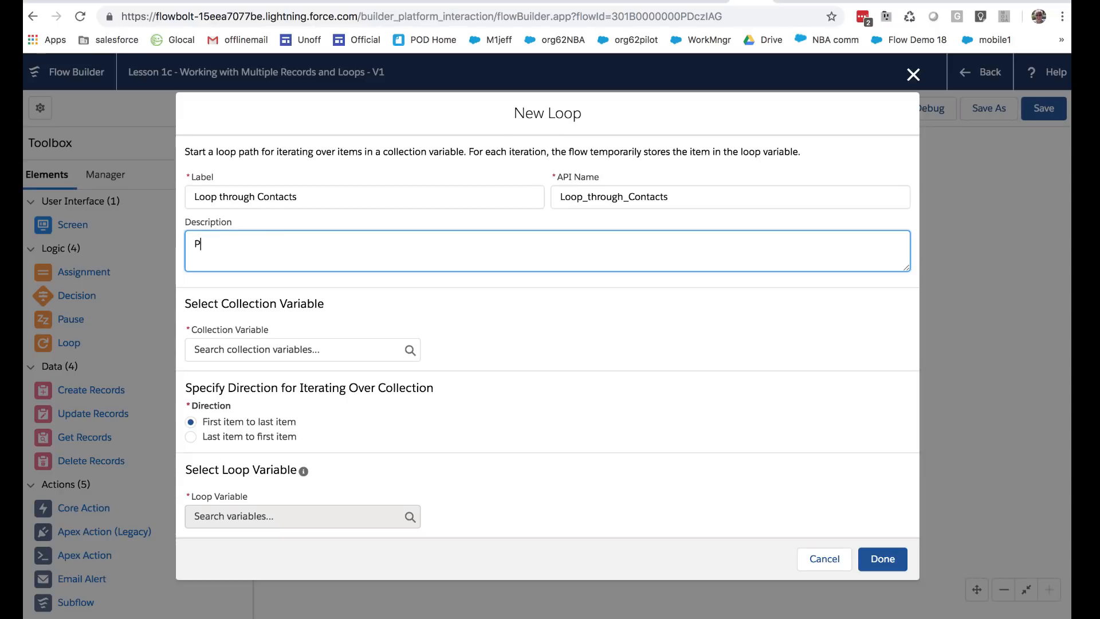
key("BackSpace")
type("ess each contc")
key("BackSpace")
type("act and generate an email")
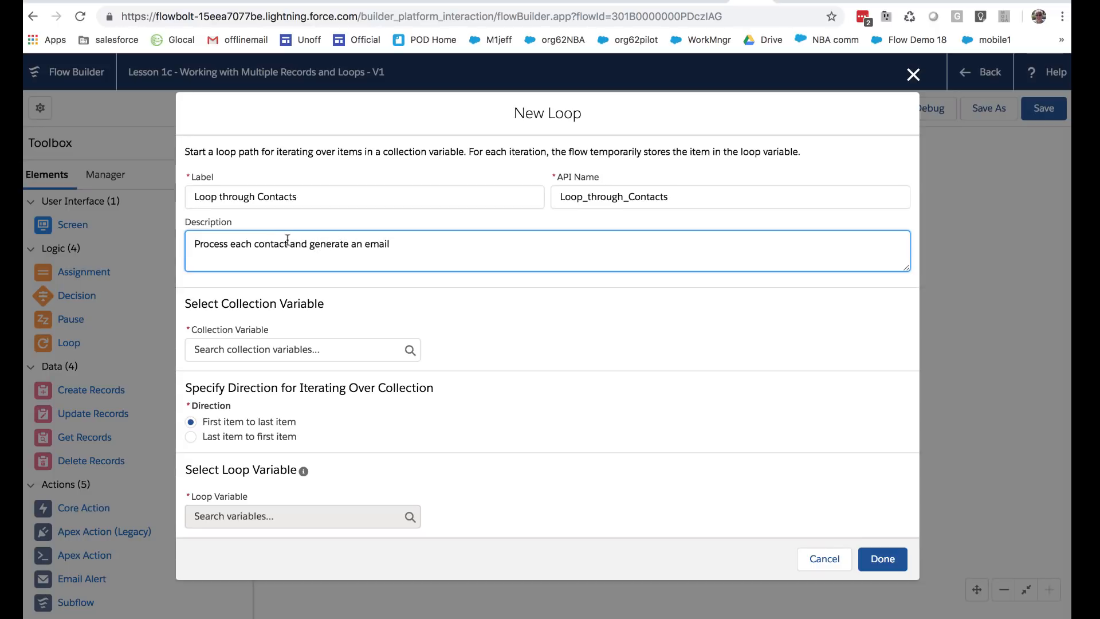
left_click(436, 302)
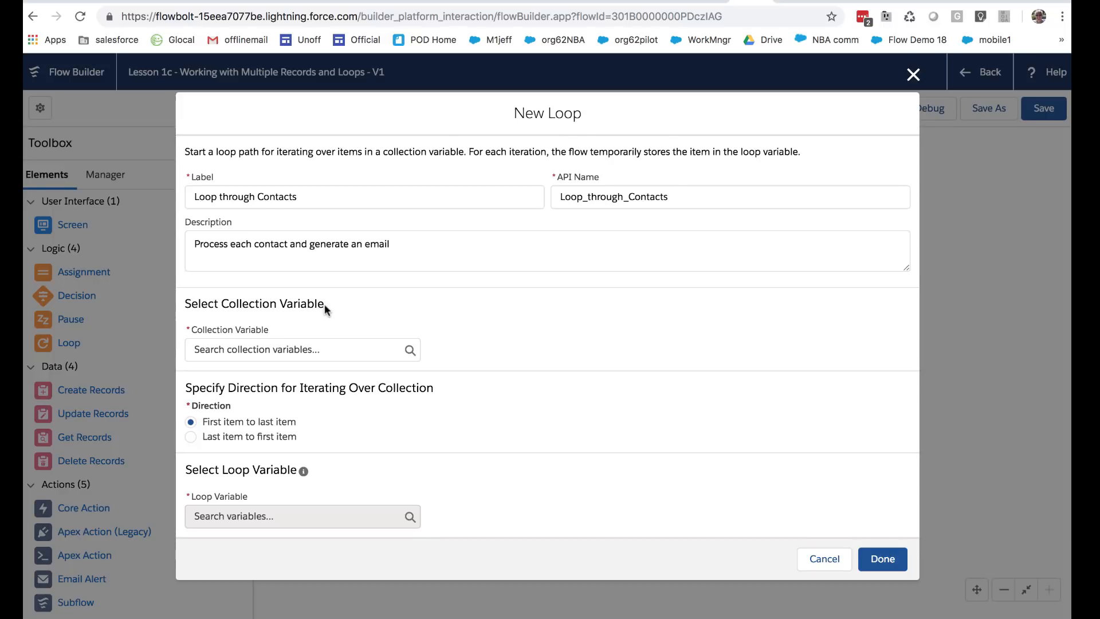
Step: Loop over {!curContacts} with {!curContact} as the loop variable and finish the element
left_click_drag(324, 303, 221, 305)
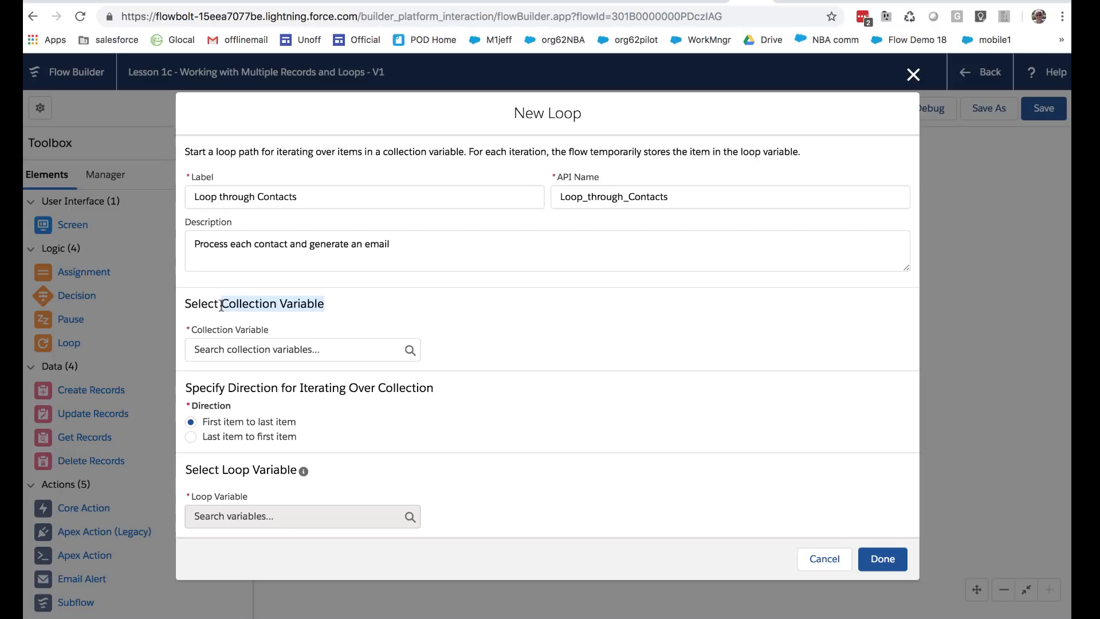
left_click(268, 345)
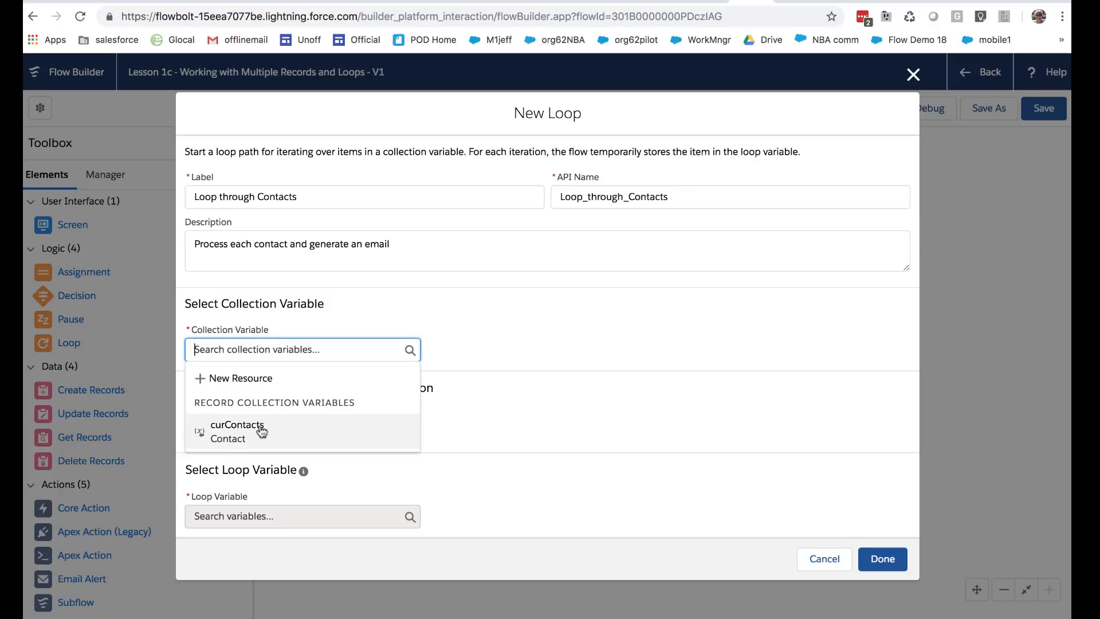
left_click(237, 431)
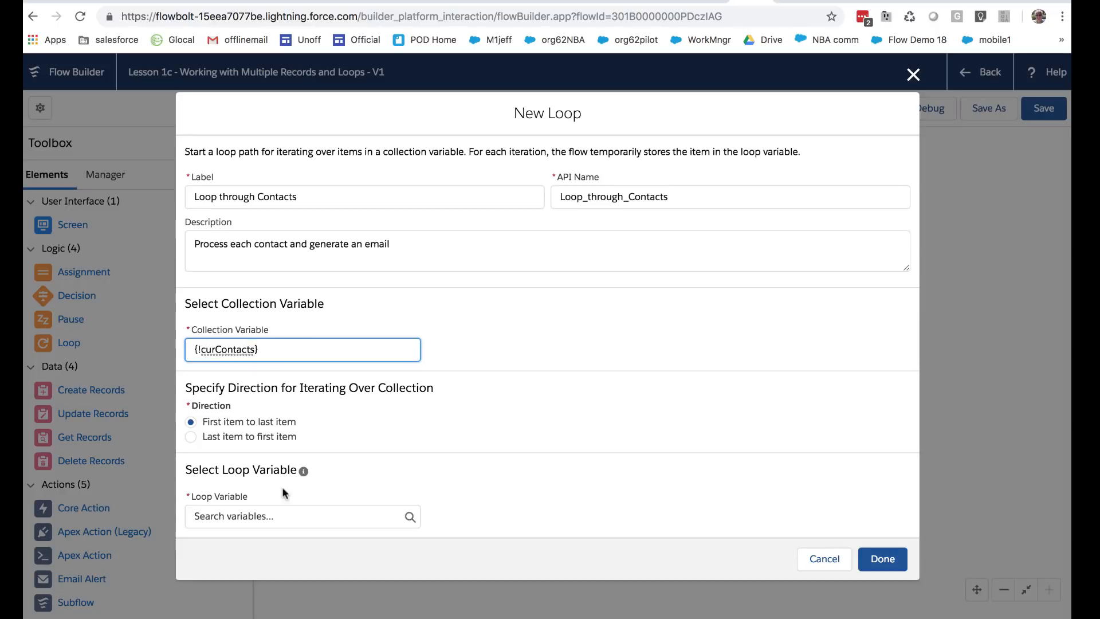
left_click(256, 516)
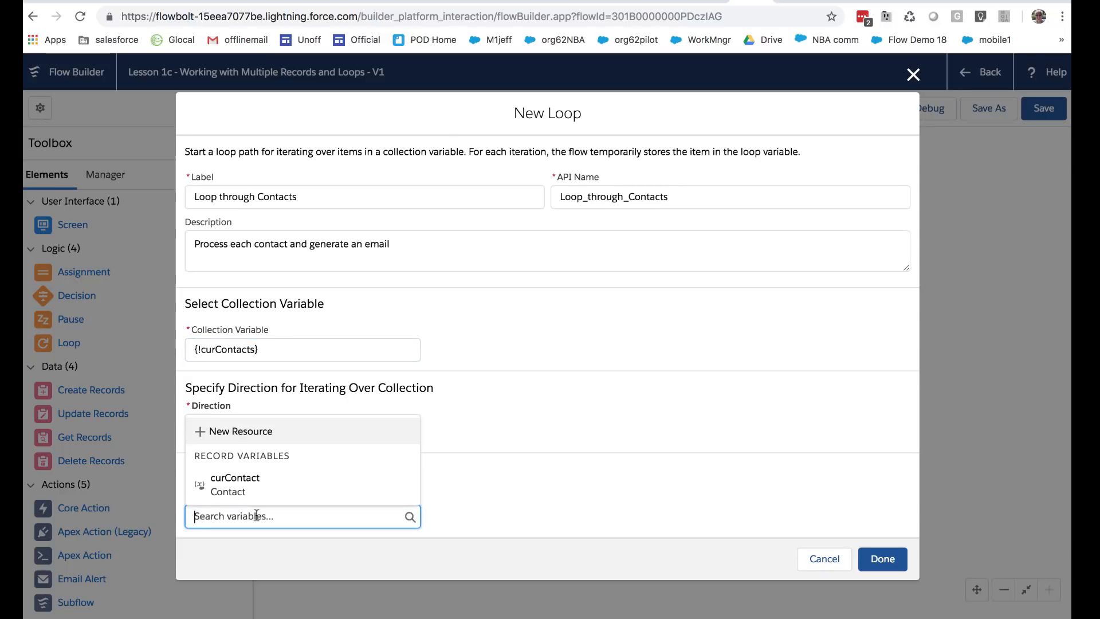
left_click(245, 488)
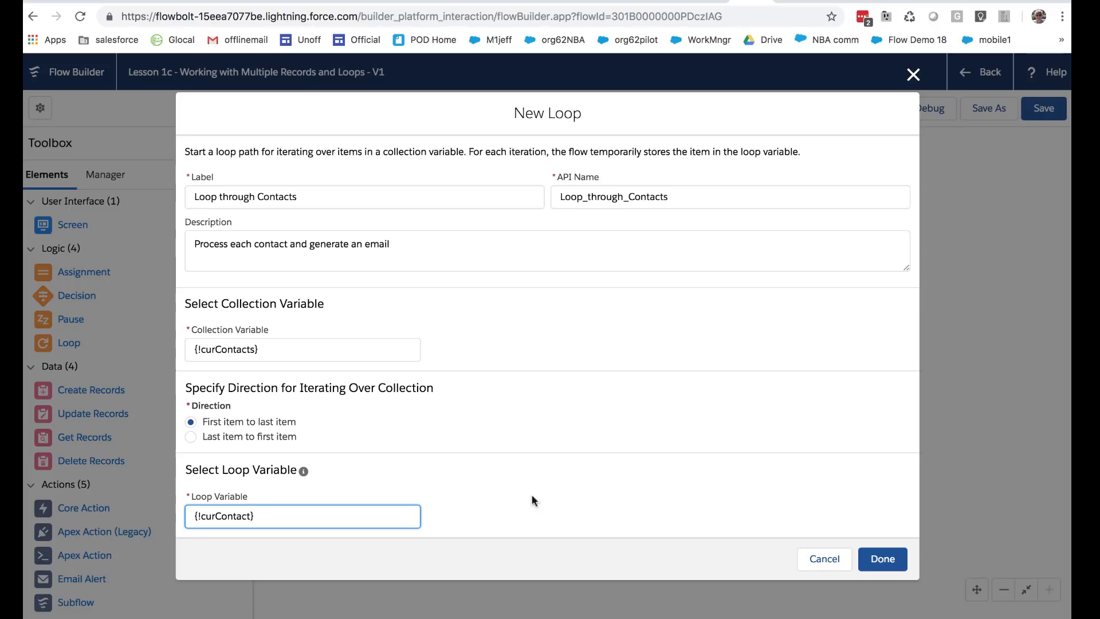
left_click(881, 560)
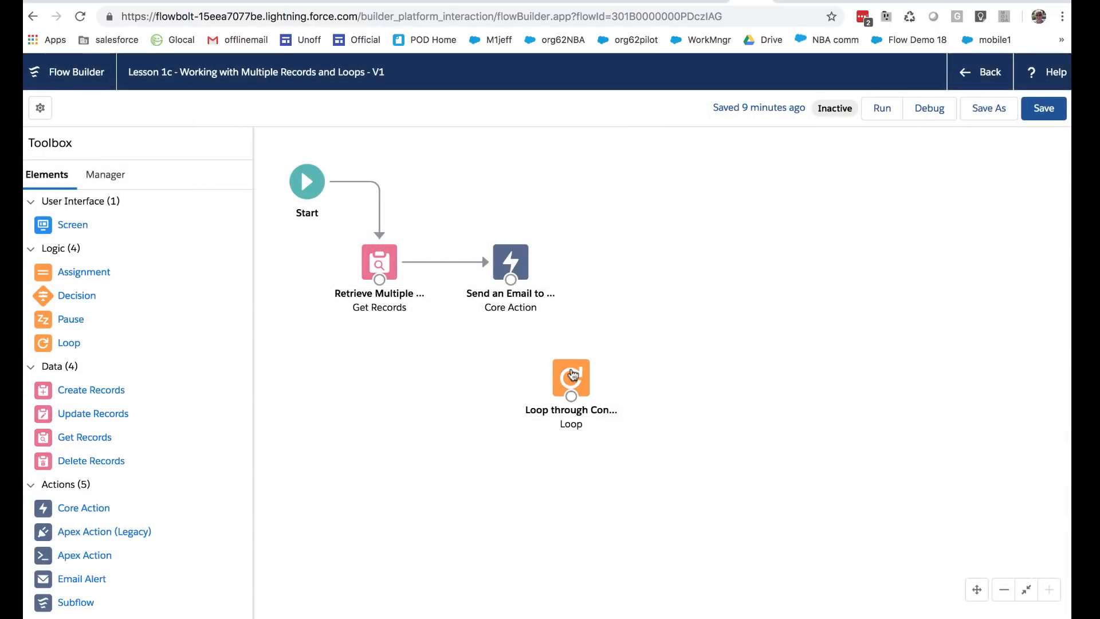
Step: Position the loop and delete the connector from Get Records to the email action
left_click_drag(573, 375, 506, 358)
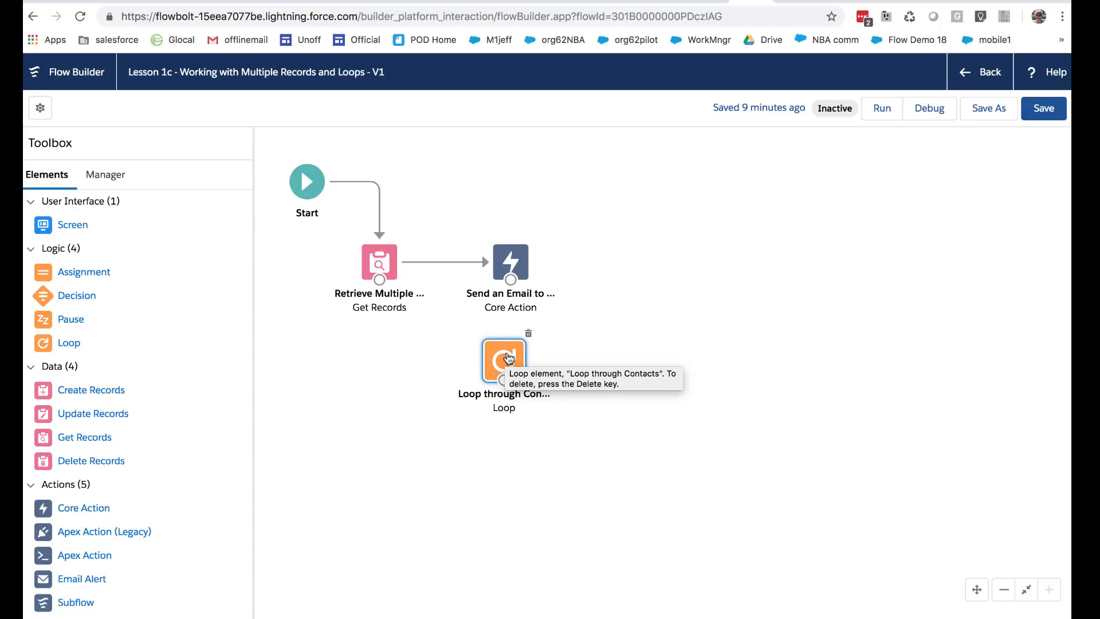
left_click(476, 262)
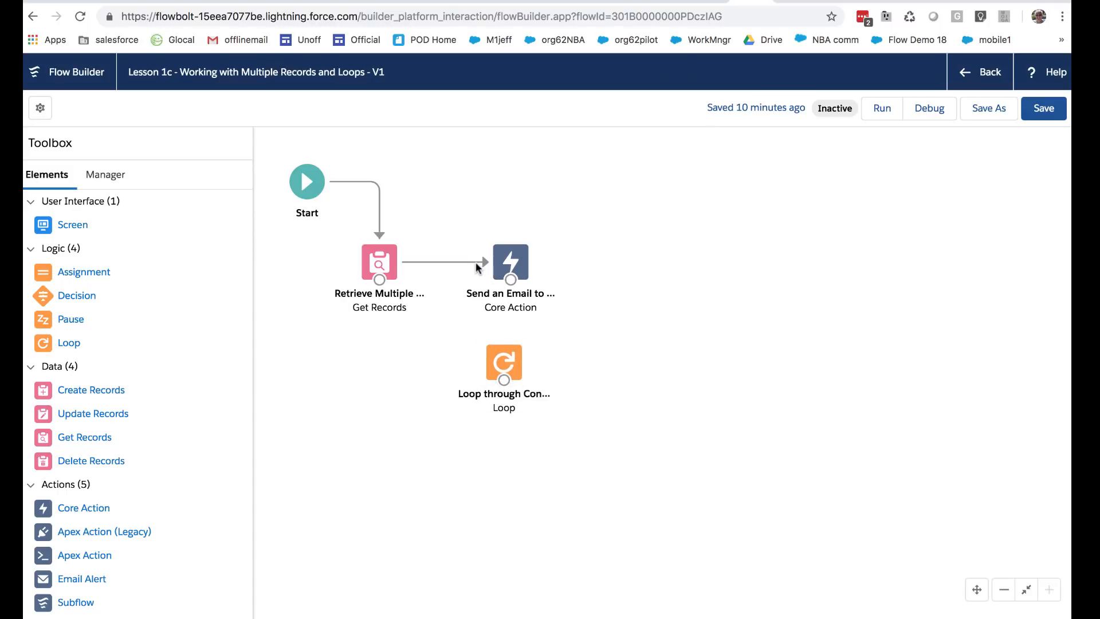
left_click(478, 263)
key("Delete")
Step: Connect Retrieve Multiple Contacts to the loop, and the loop to Send an Email to Myself
left_click_drag(505, 361, 517, 450)
left_click_drag(469, 265, 497, 267)
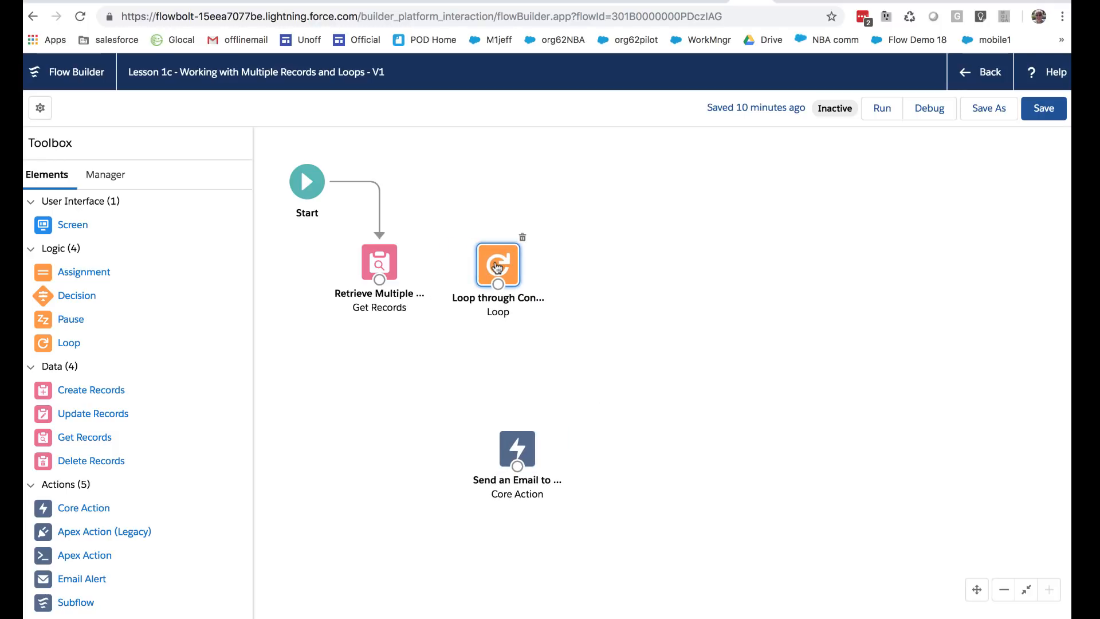
left_click_drag(379, 279, 499, 274)
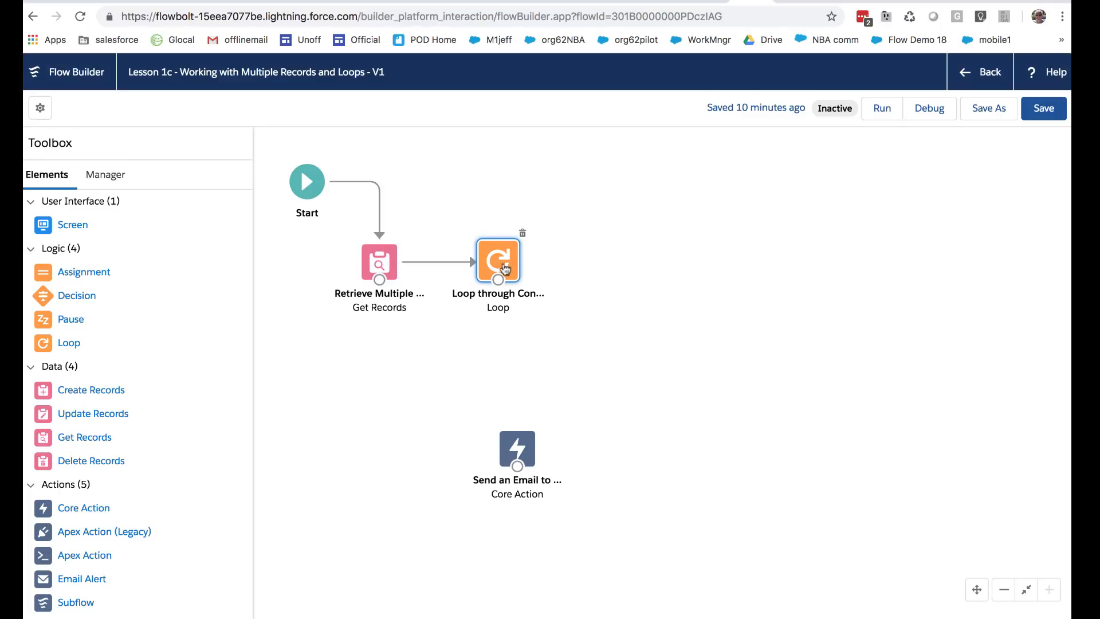
left_click_drag(524, 446, 505, 356)
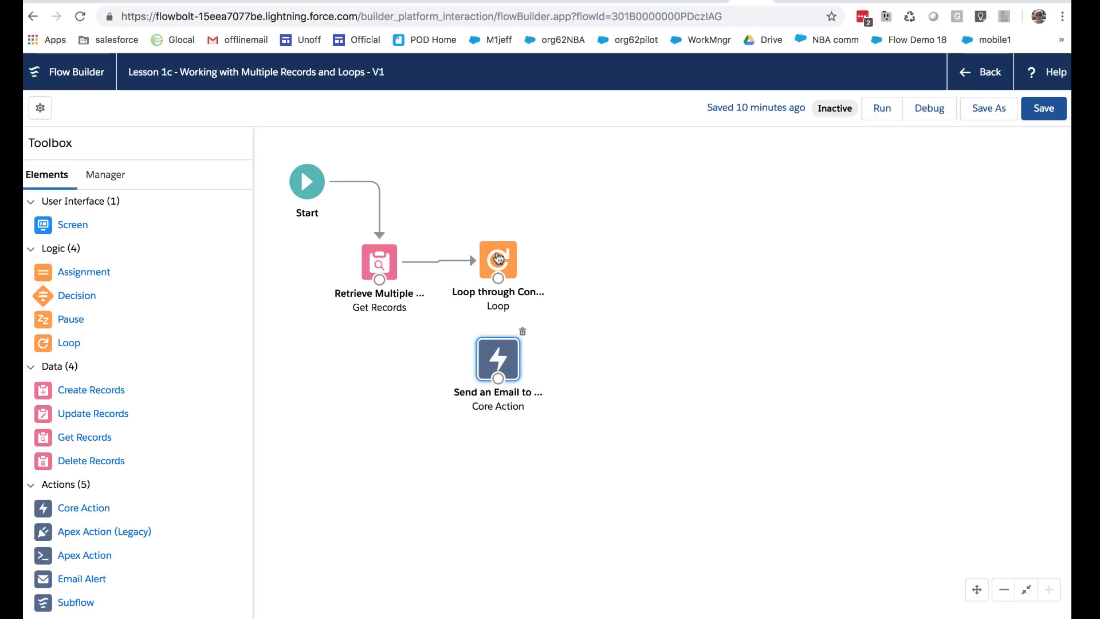
left_click(498, 258)
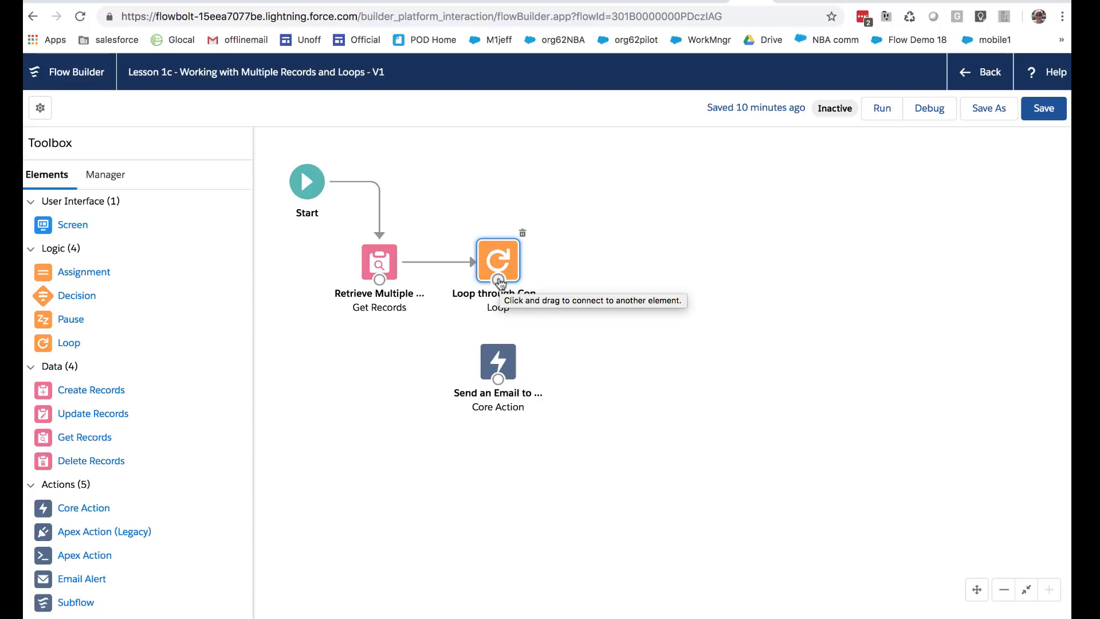
left_click_drag(500, 282, 499, 356)
left_click(499, 356)
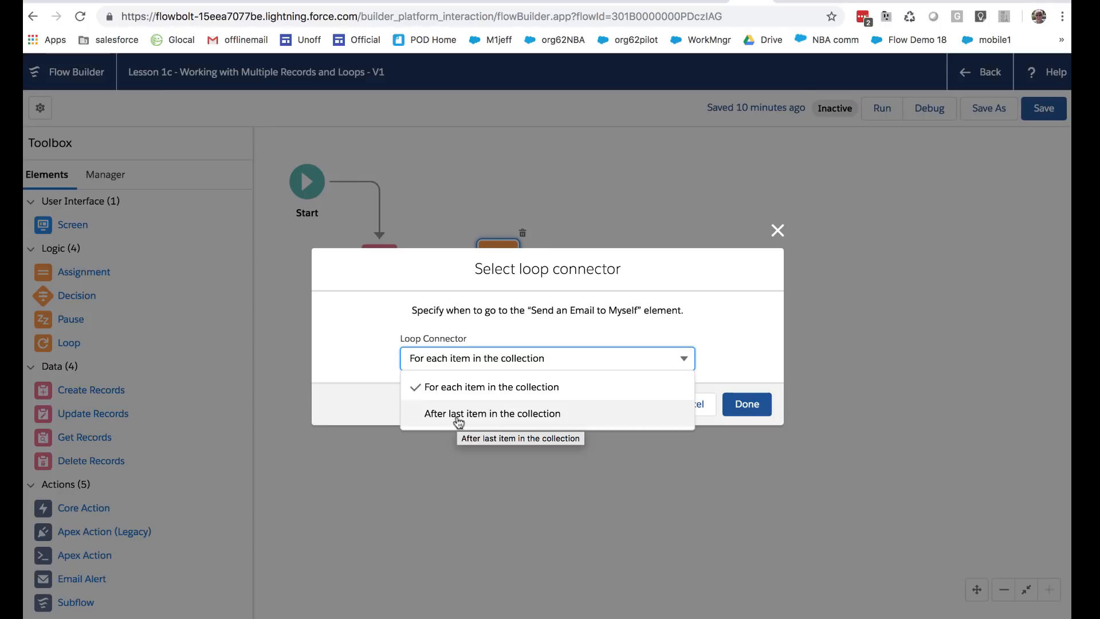
Step: Link Loop through Contacts to Send an Email via For each item, then connect the email back to the Loop
left_click(469, 381)
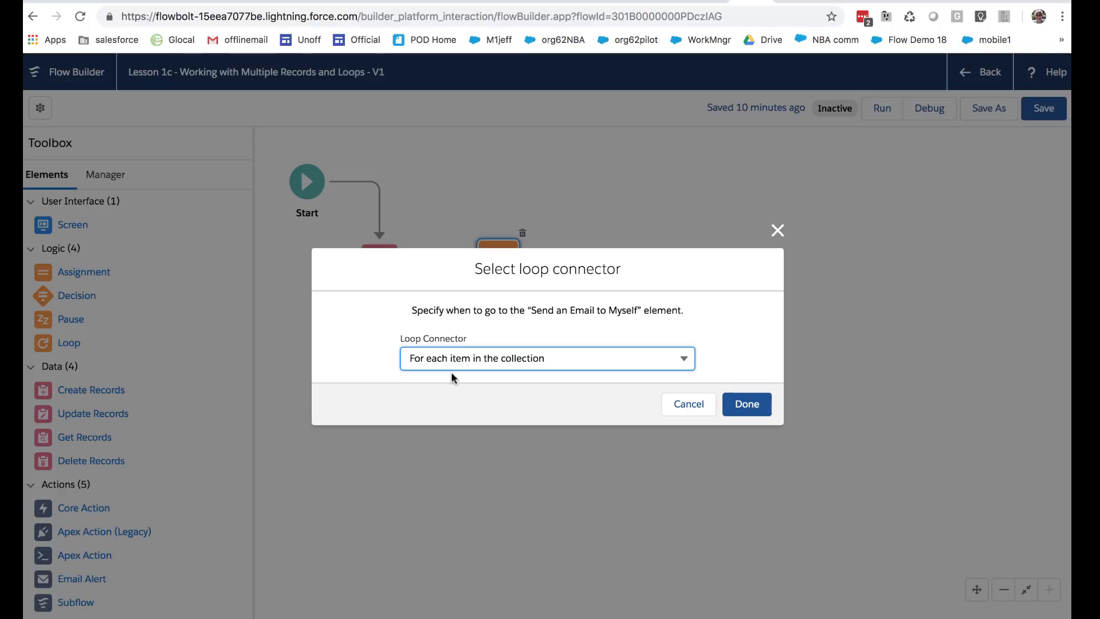
left_click(748, 405)
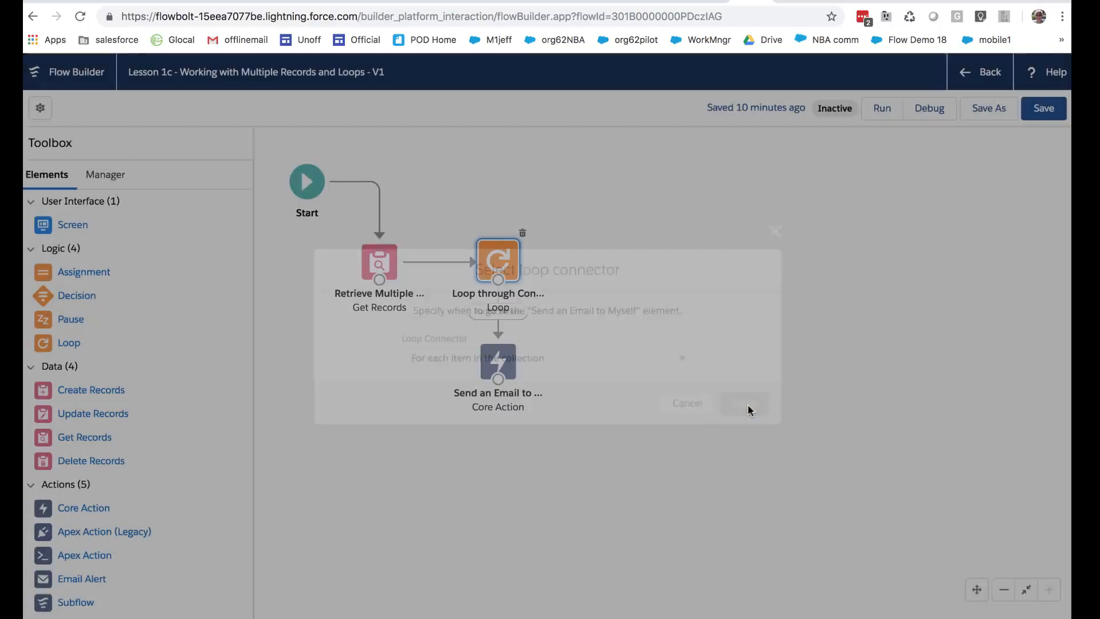
left_click_drag(509, 372, 502, 396)
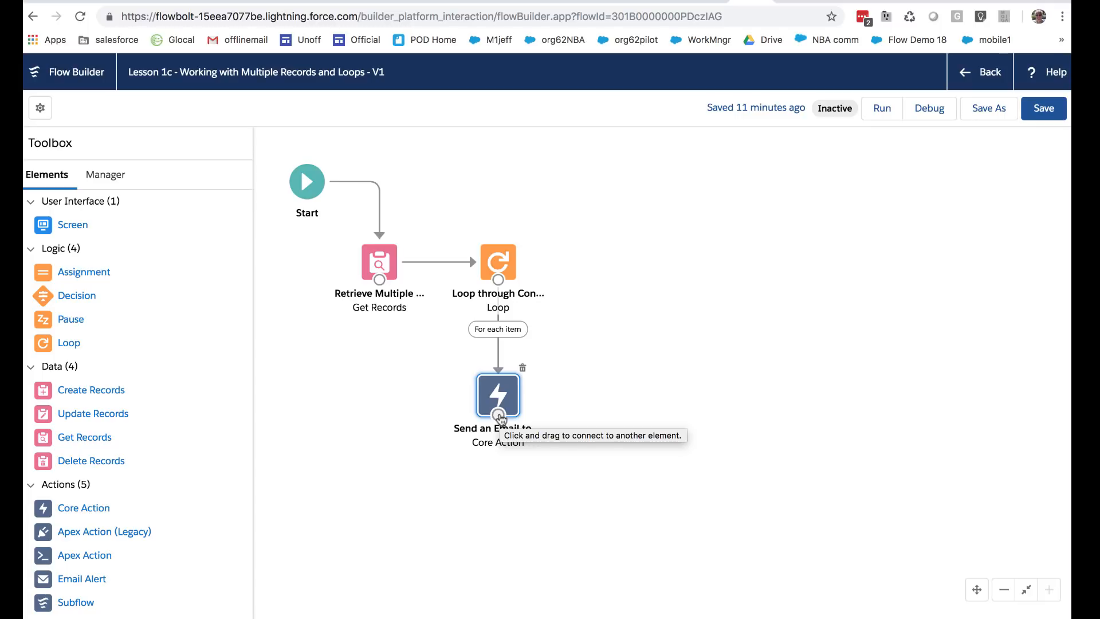
left_click_drag(500, 417, 502, 265)
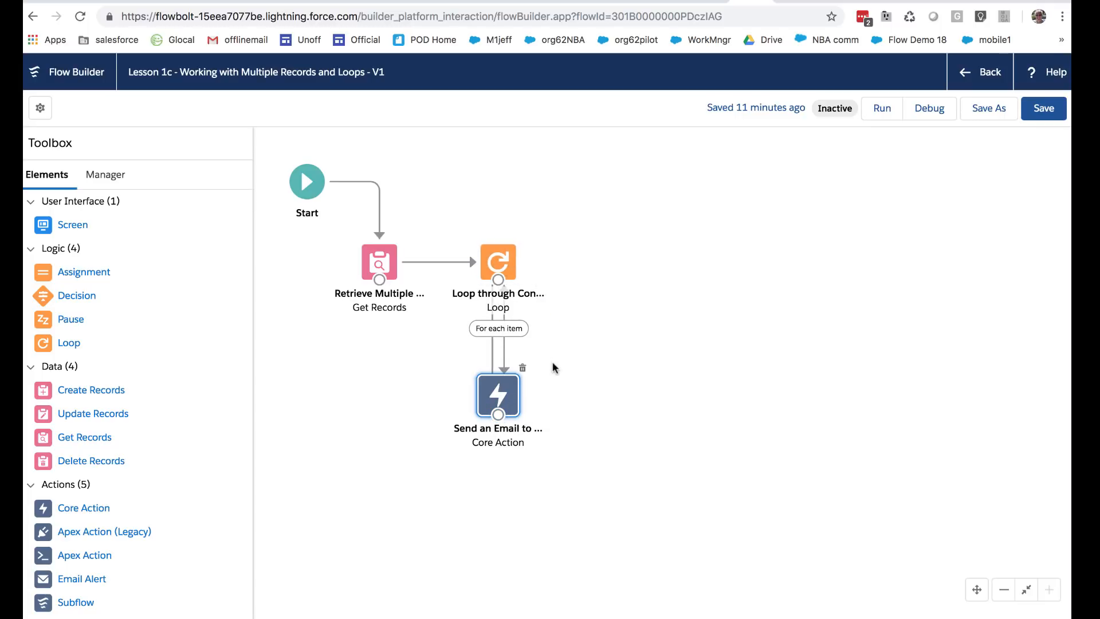
mouse_move(500, 401)
left_mouse_down()
mouse_move(506, 433)
mouse_move(501, 414)
left_mouse_up()
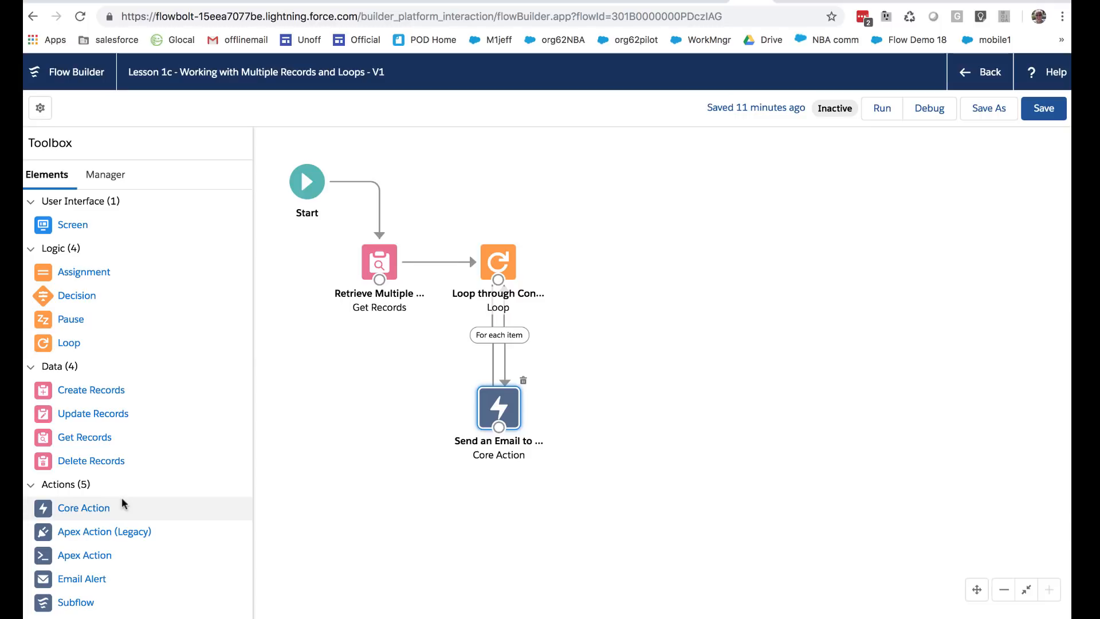
Step: Add a new action to the canvas and set it to the Send Email core action
left_click_drag(83, 556, 566, 392)
left_click(465, 261)
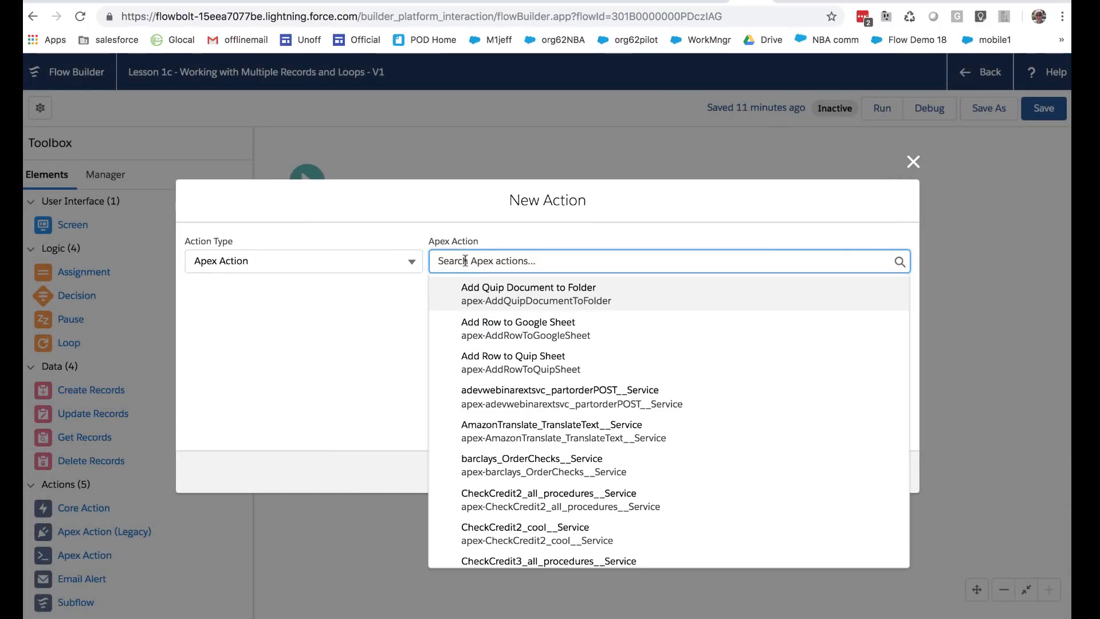
scroll(515, 417, "down", 2)
scroll(518, 417, "up", 3)
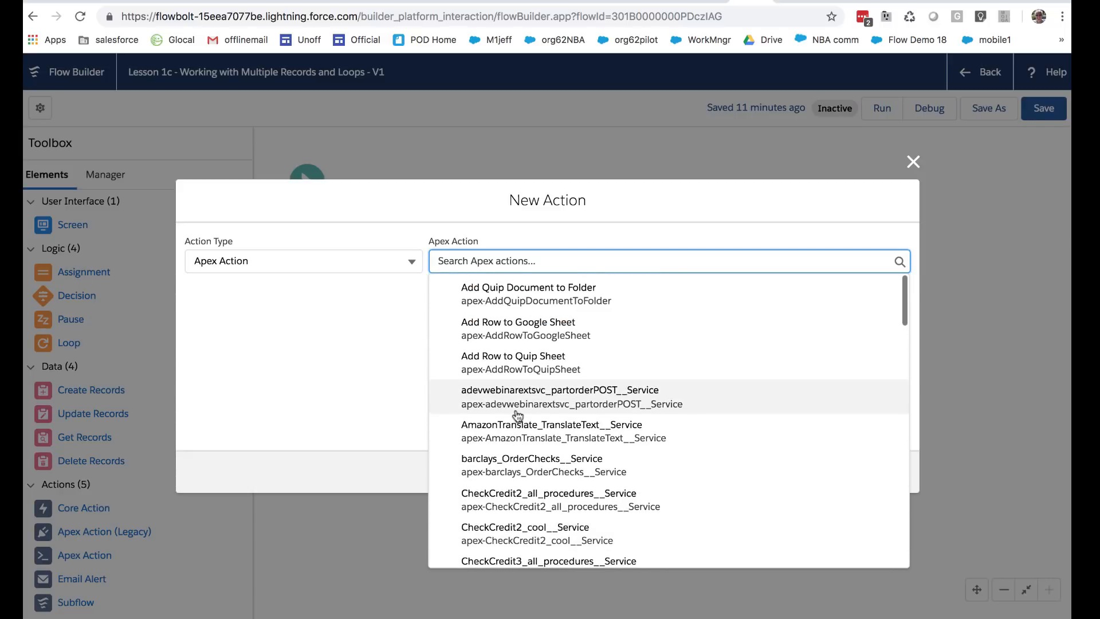
type("email")
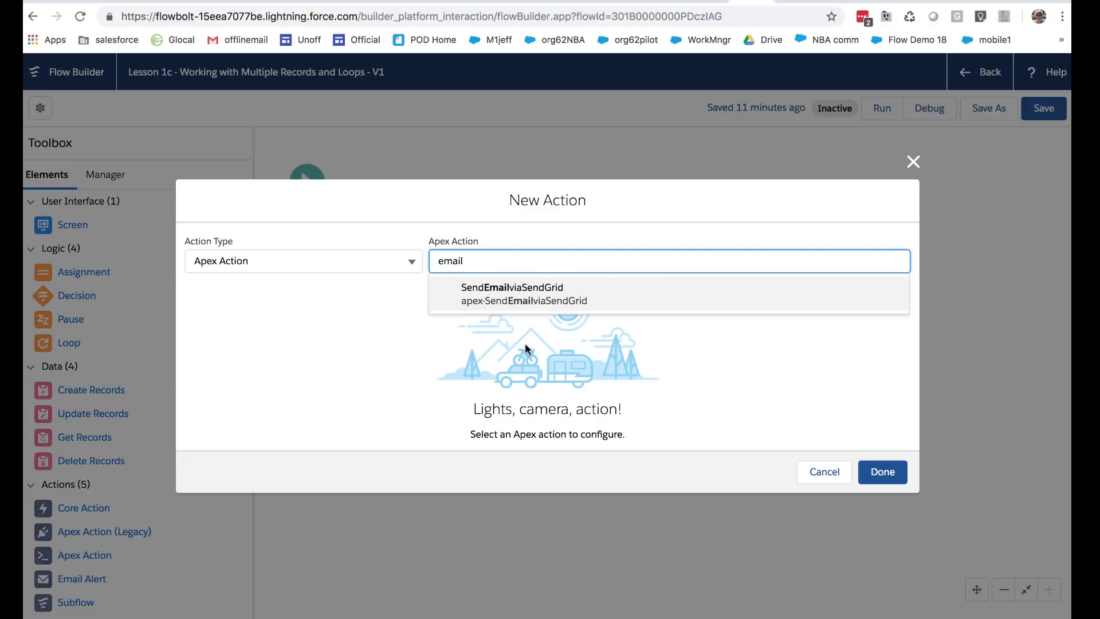
key("BackSpace")
key("BackSpace")
key("BackSpace")
key("BackSpace")
key("BackSpace")
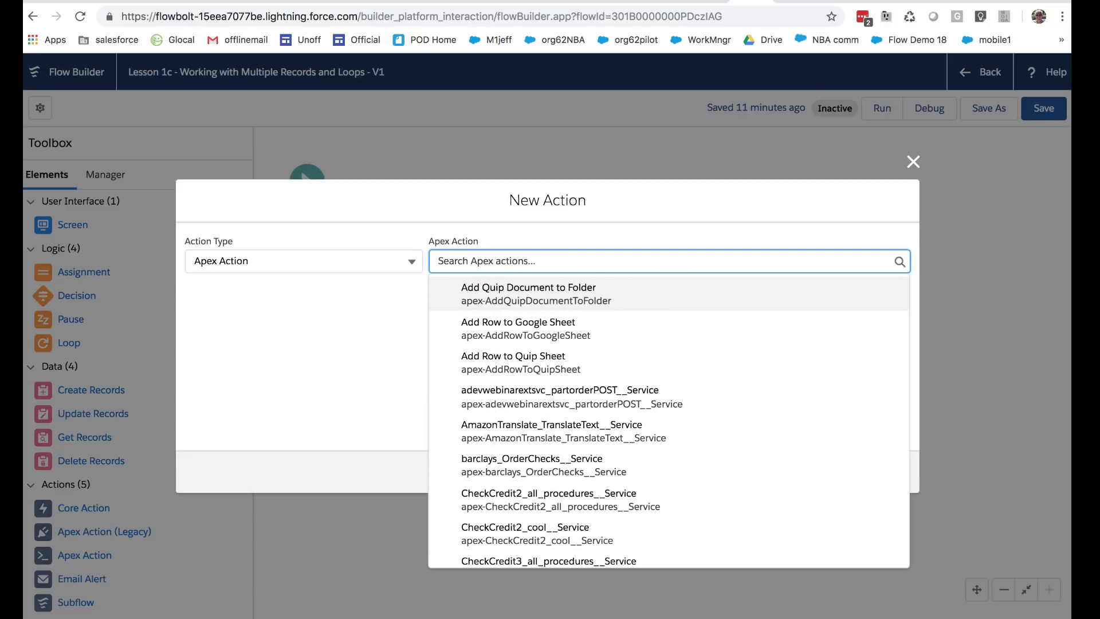
left_click(408, 262)
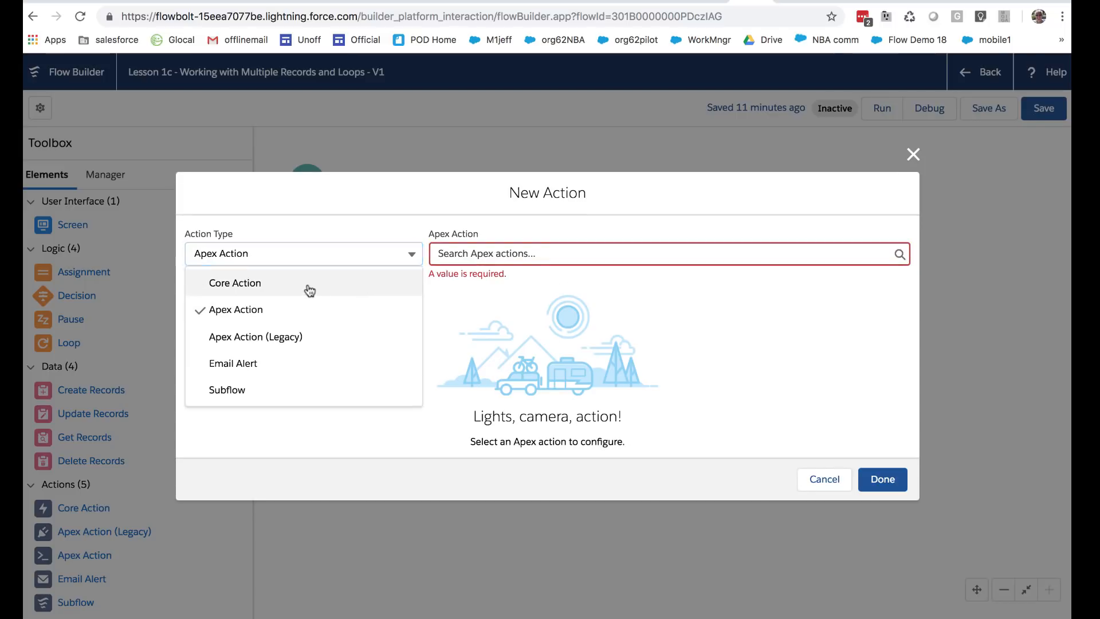
left_click(310, 286)
left_click(471, 259)
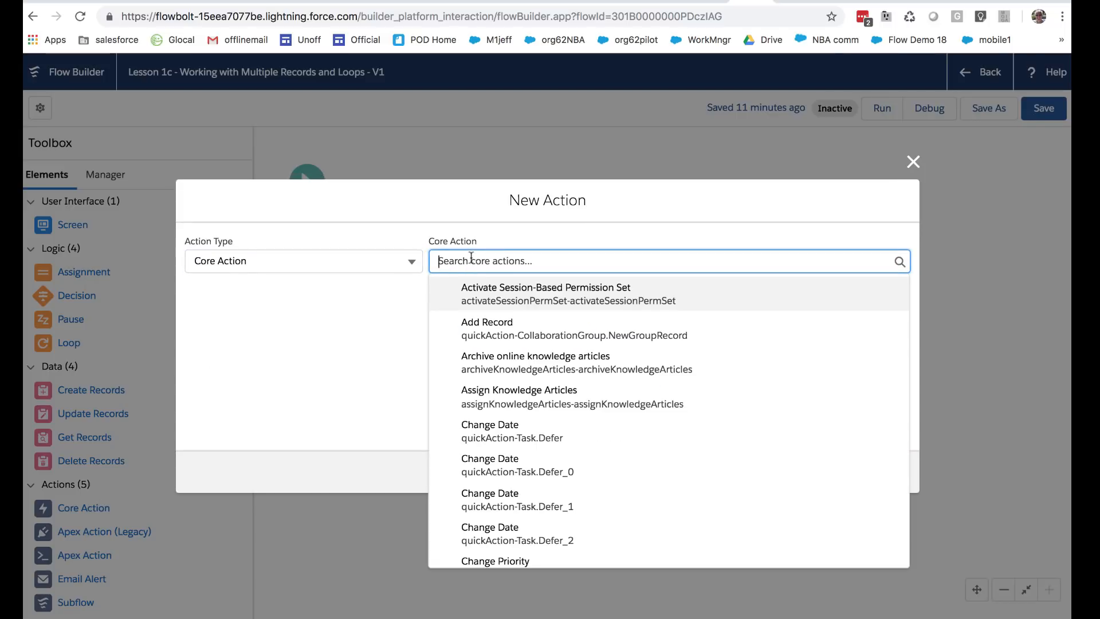
type("email")
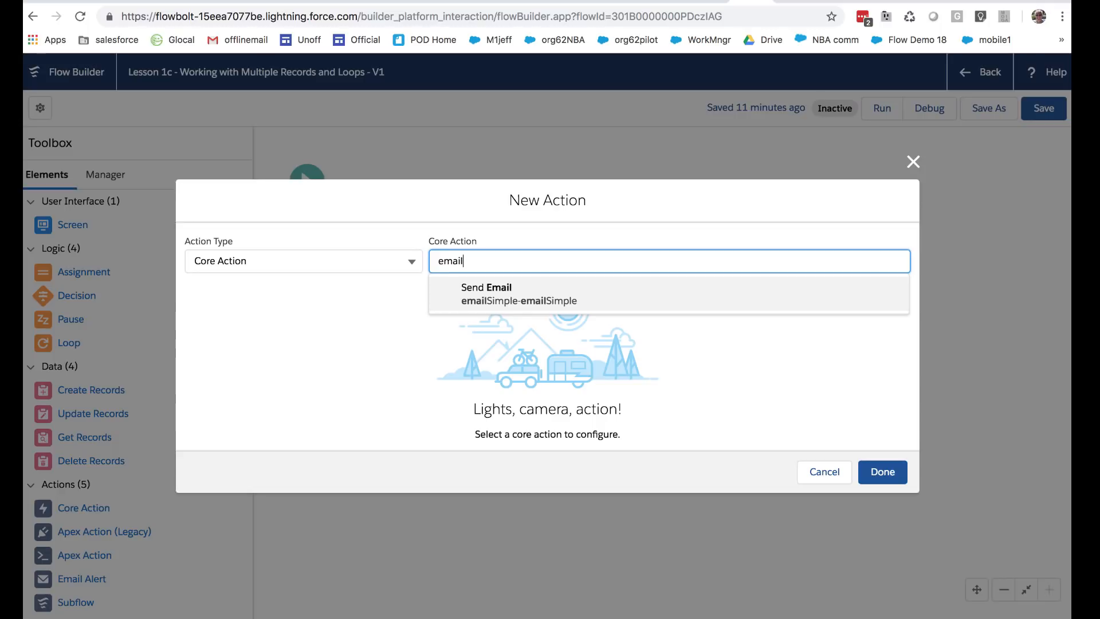
left_click(493, 291)
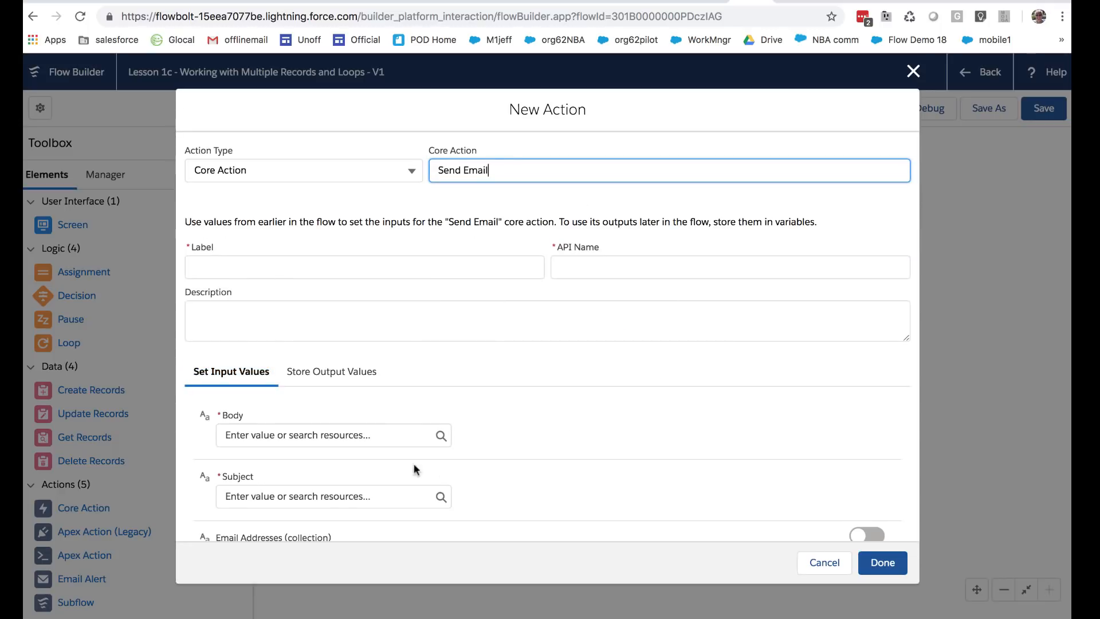
Step: Set Body, Subject and Label to 'sdf', then link Send an Email to it with a Fault connector
left_click(359, 437)
type("sdf")
left_click(335, 496)
type("sdf")
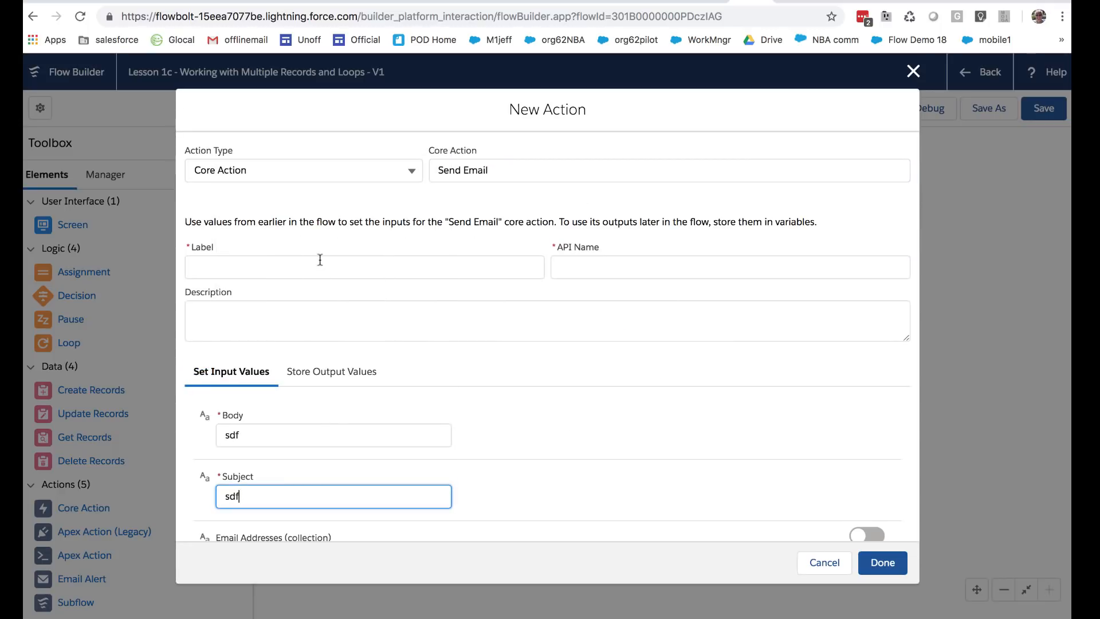
left_click(319, 261)
type("sdf")
key("Tab")
scroll(361, 273, "down", 3)
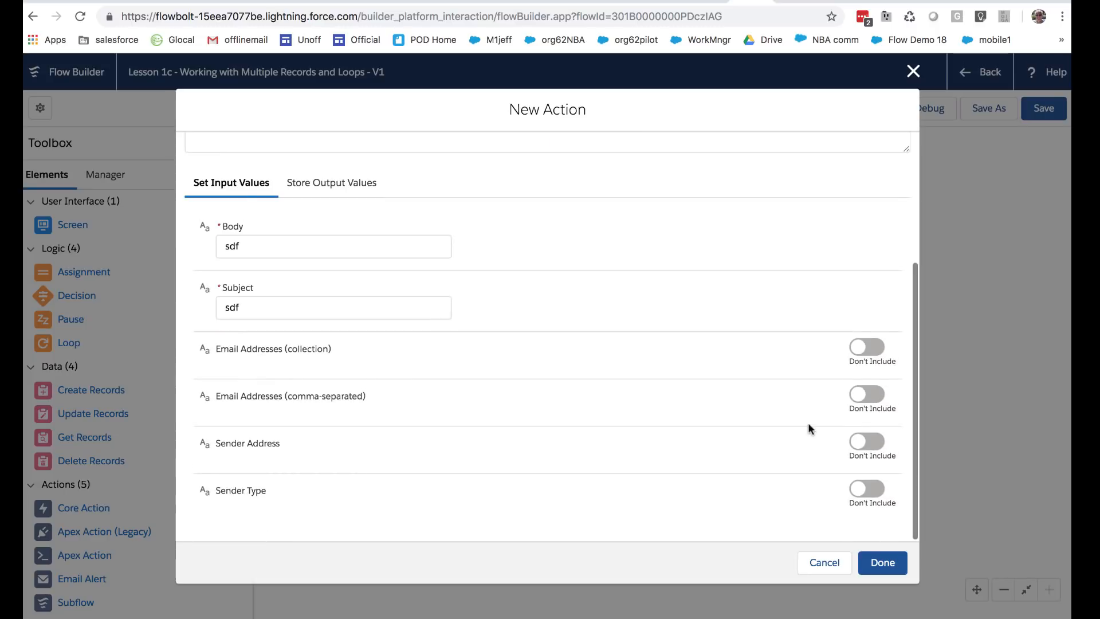
left_click(880, 556)
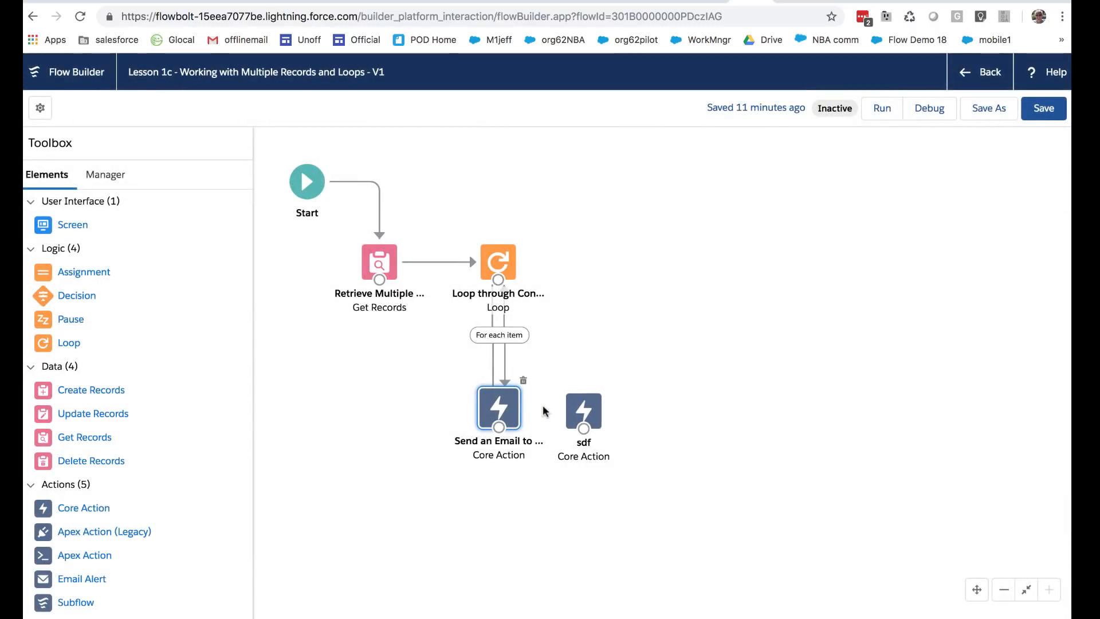
left_click_drag(498, 427, 573, 417)
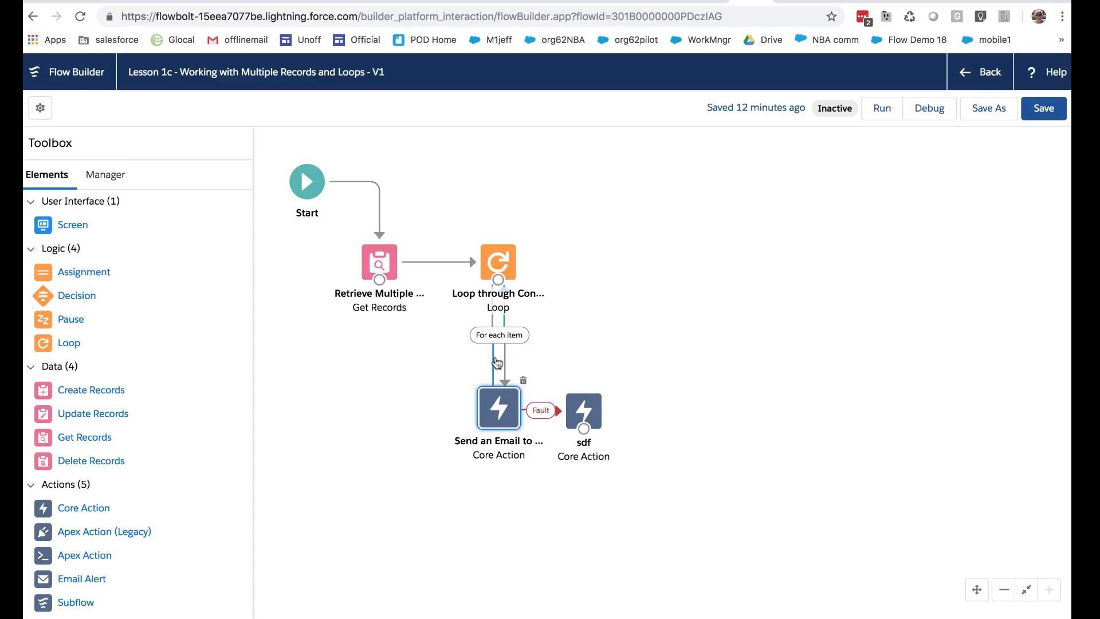
Step: Delete the return connector to the Loop and the Fault connector to sdf
left_click(496, 364)
key("Delete")
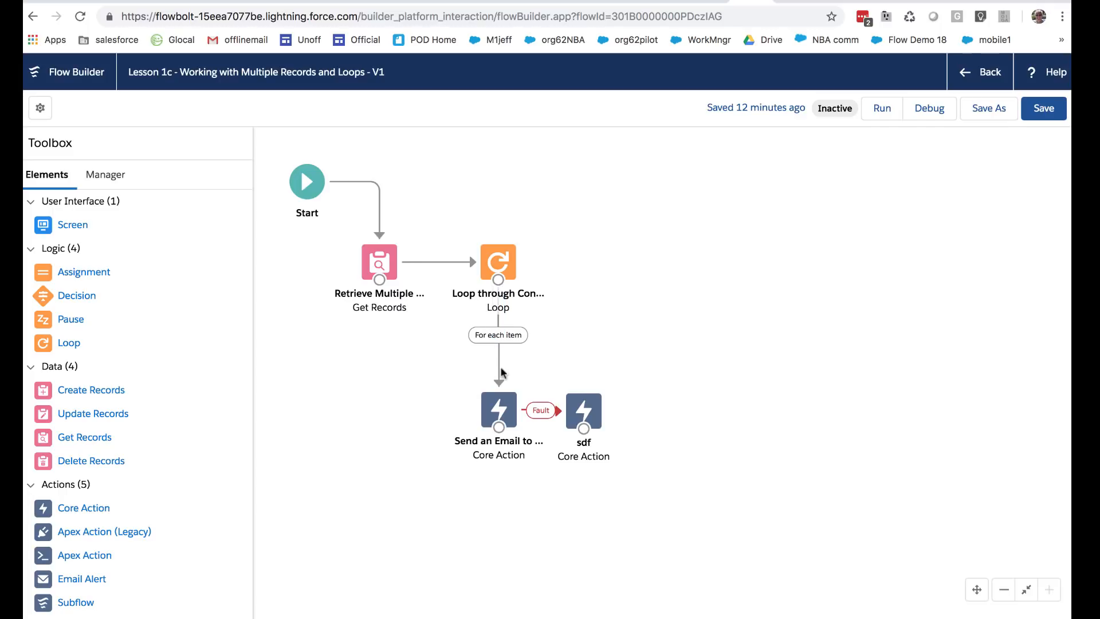
left_click(538, 412)
key("Delete")
Step: Connect Send an Email to sdf with a regular path and remove the newly added Fault connector
left_click_drag(510, 422, 582, 415)
left_click(581, 414)
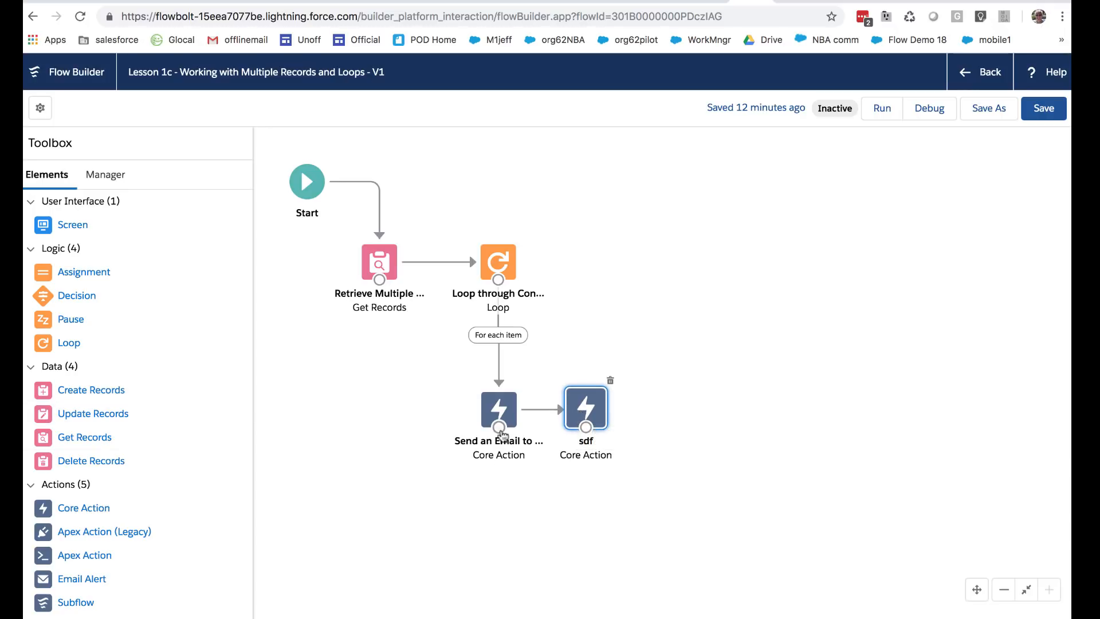
left_click_drag(500, 434, 380, 262)
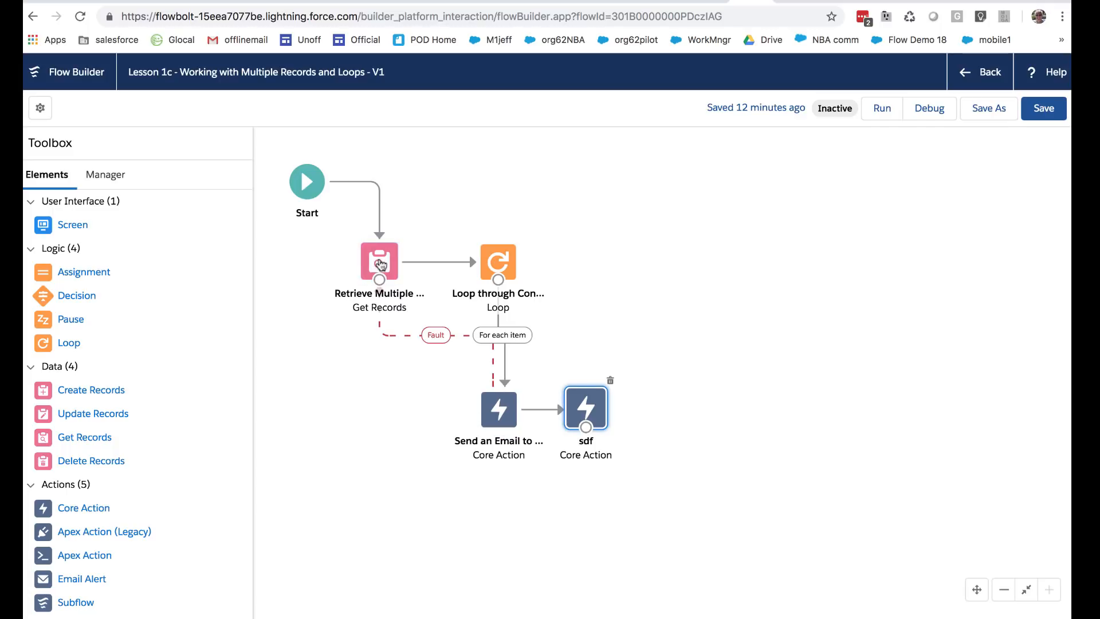
left_click(436, 338)
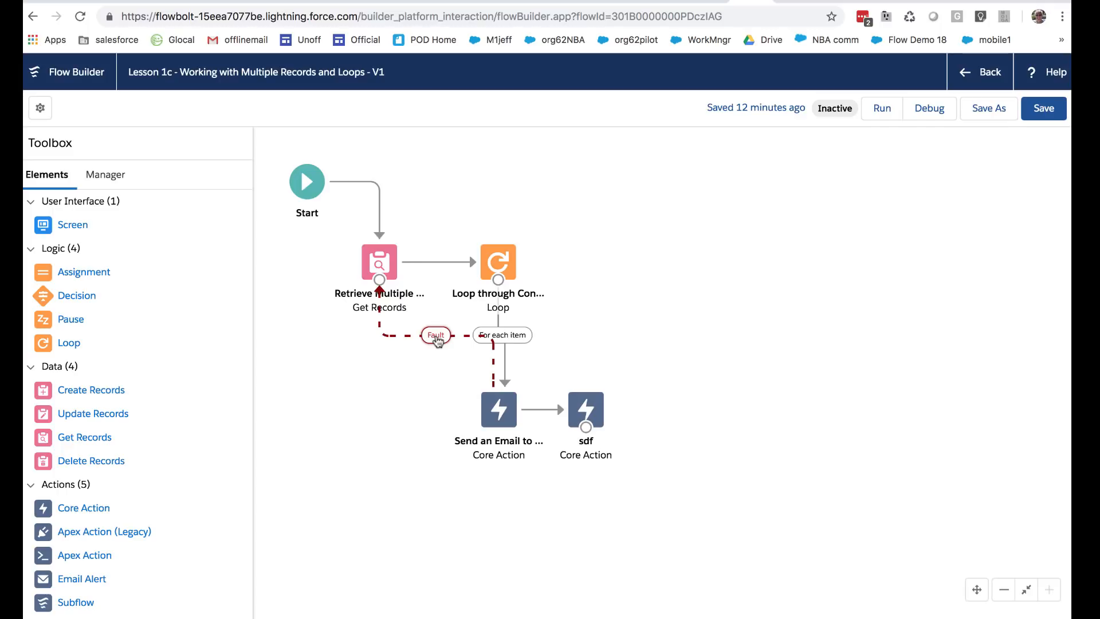
key("Delete")
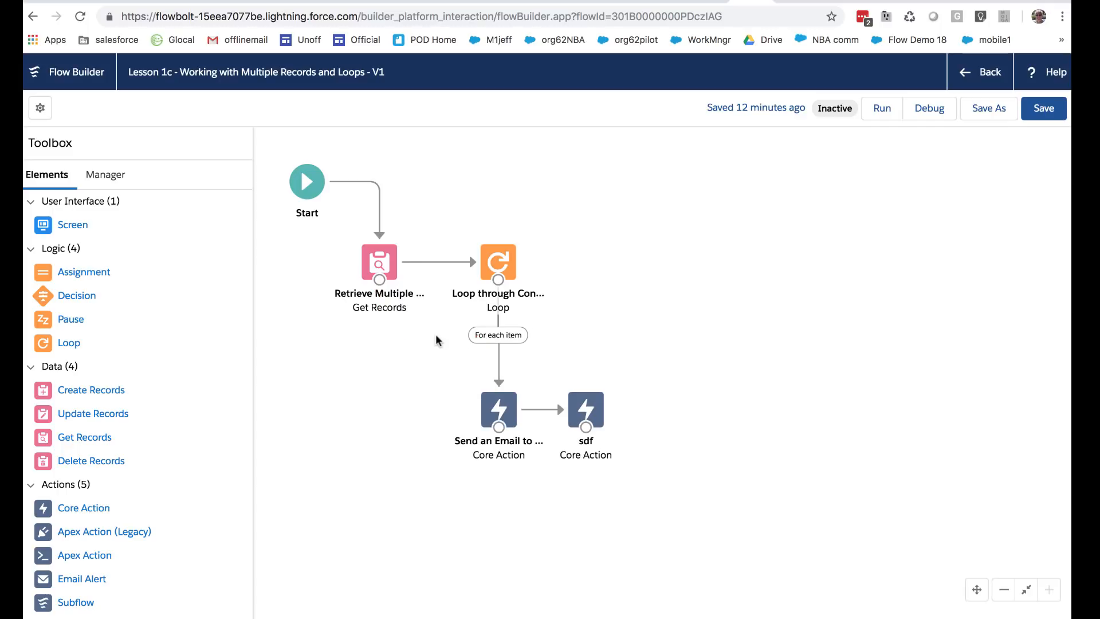
Step: Delete the sdf action, reconnect Send an Email to the Loop, and save Lesson 1c
left_click_drag(598, 401, 498, 261)
left_click_drag(651, 404, 693, 354)
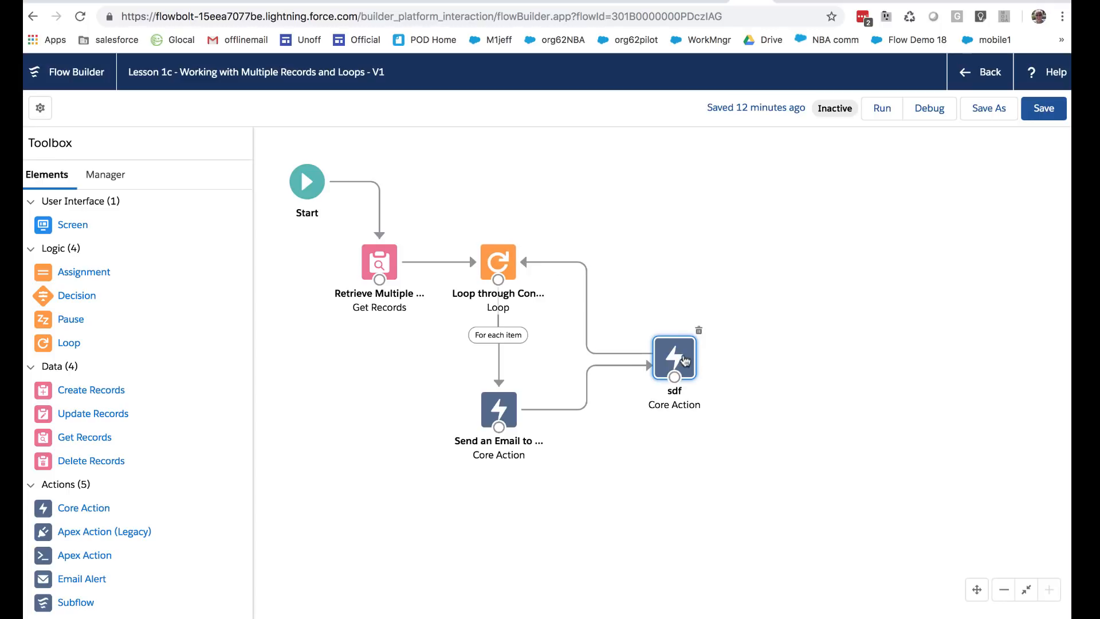
left_click(699, 331)
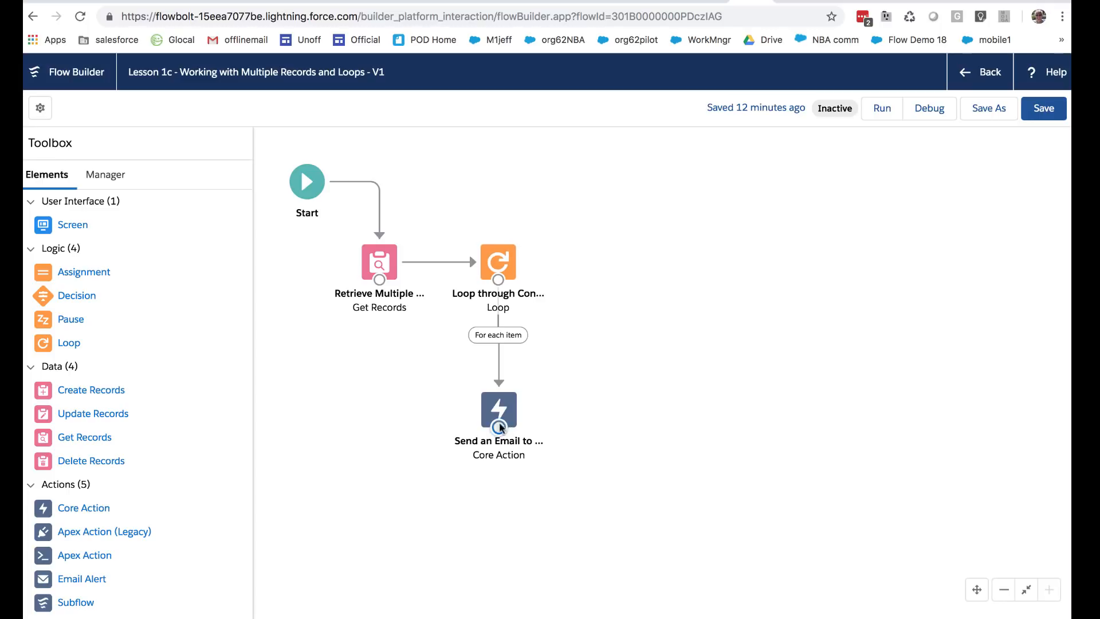
left_click_drag(499, 427, 507, 270)
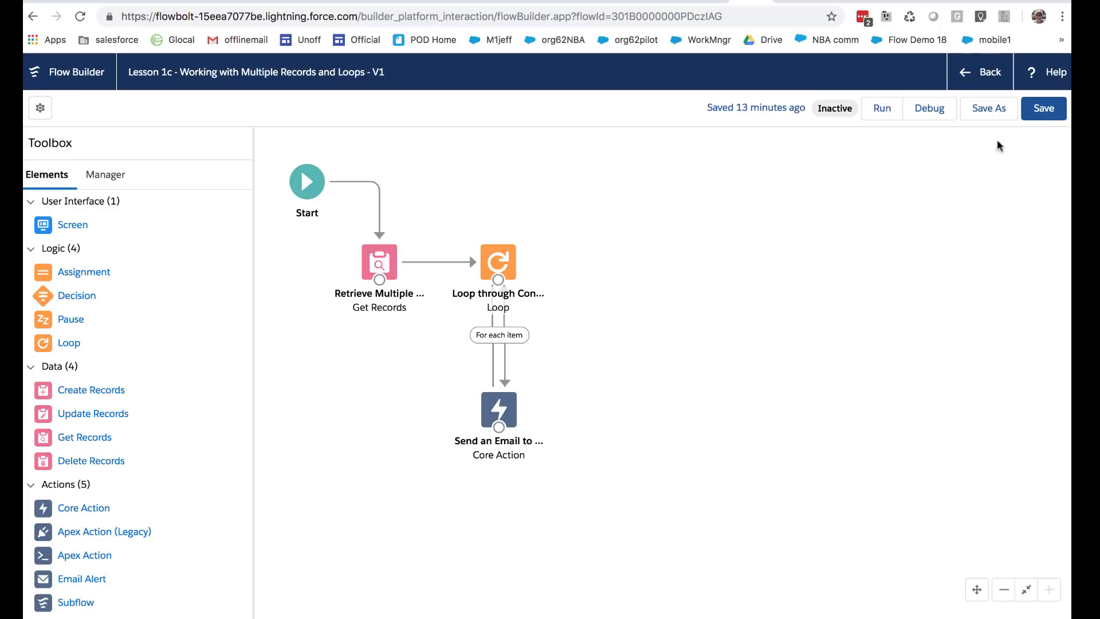
left_click(1041, 109)
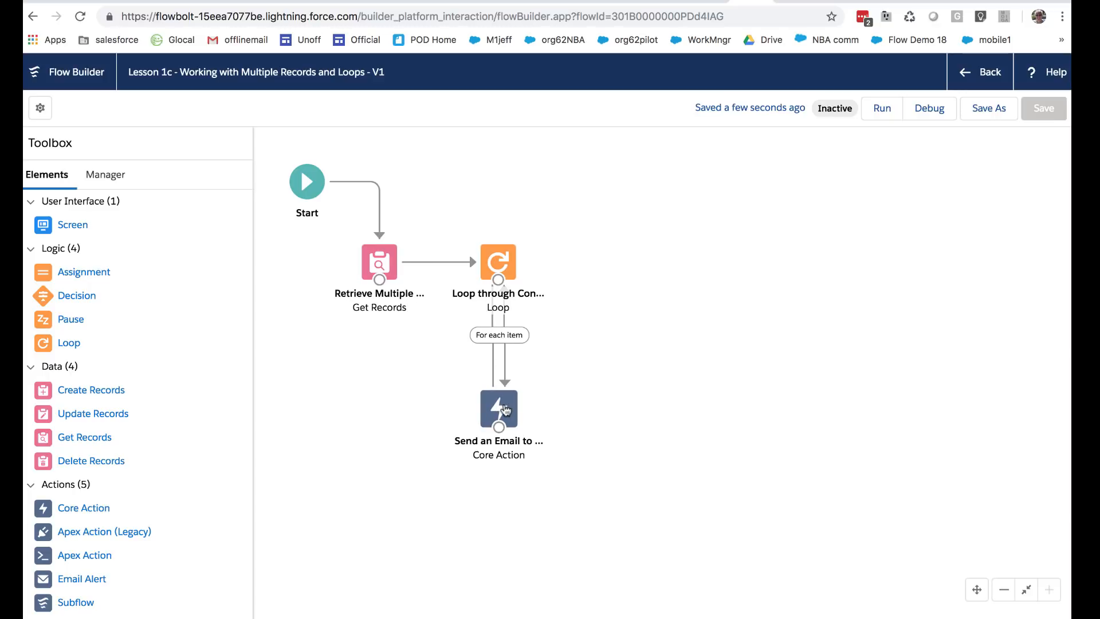
double_click(499, 255)
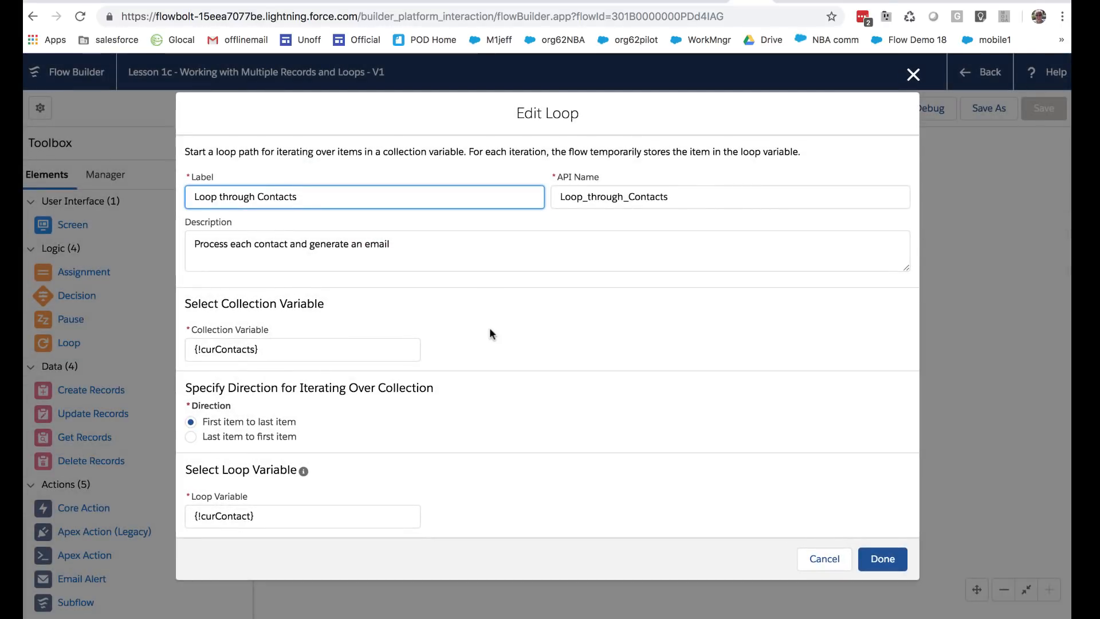
left_click_drag(276, 517, 189, 511)
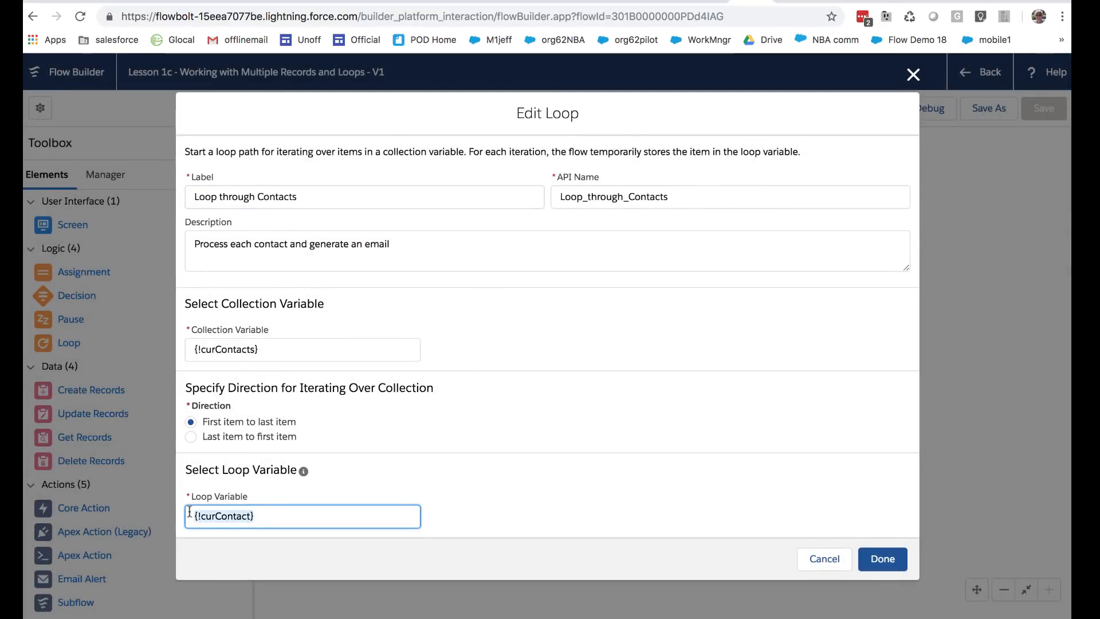
left_click(428, 479)
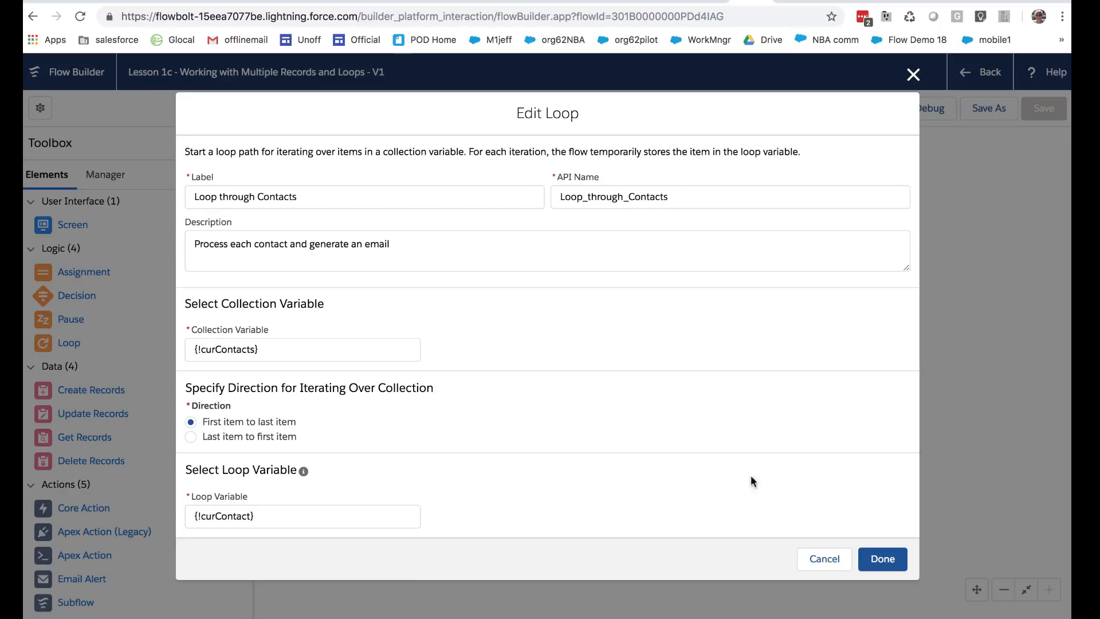
left_click(824, 558)
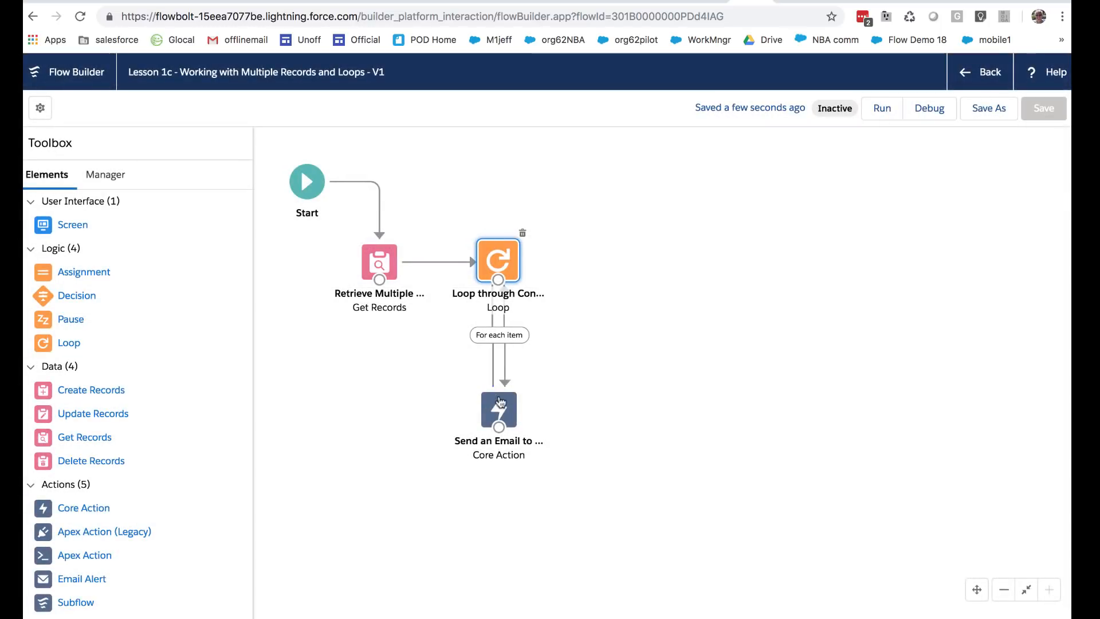
Step: Address Send an Email to {!curContact.Email}, keep {!EmailBody} as the body, and close the action
double_click(499, 408)
scroll(486, 415, "down", 5)
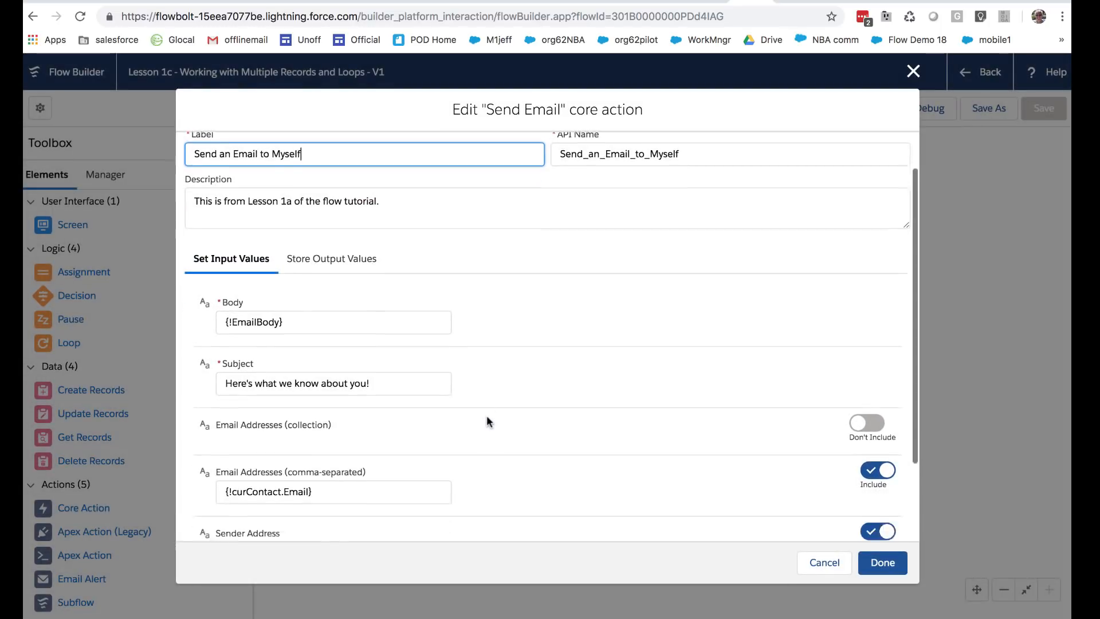
left_click_drag(351, 390, 194, 391)
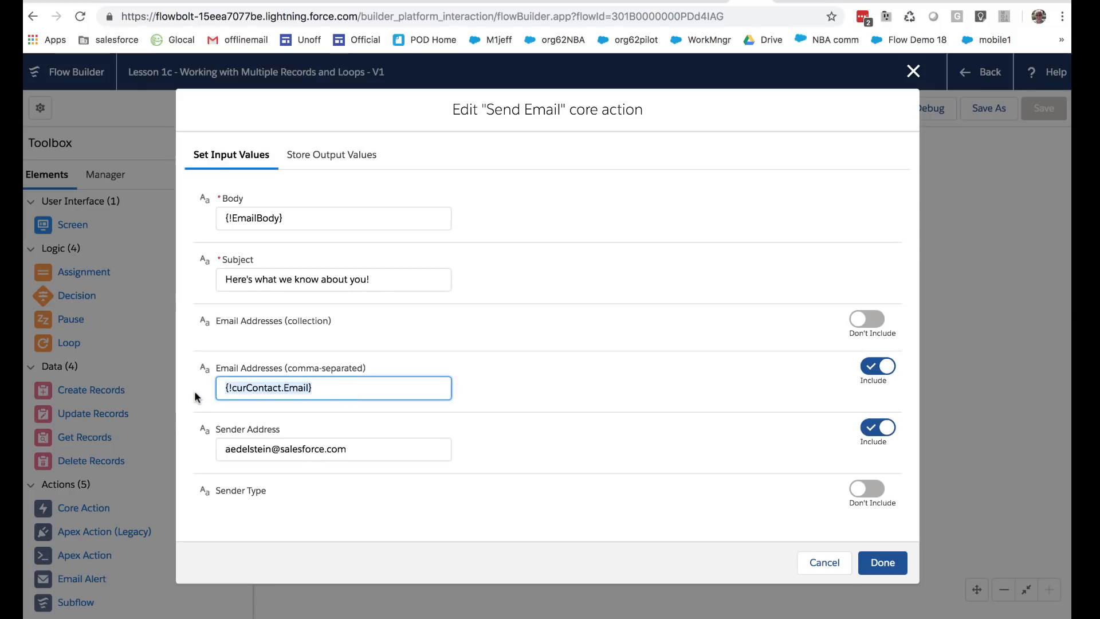
left_click(225, 389)
left_click_drag(226, 389, 316, 387)
left_click(500, 354)
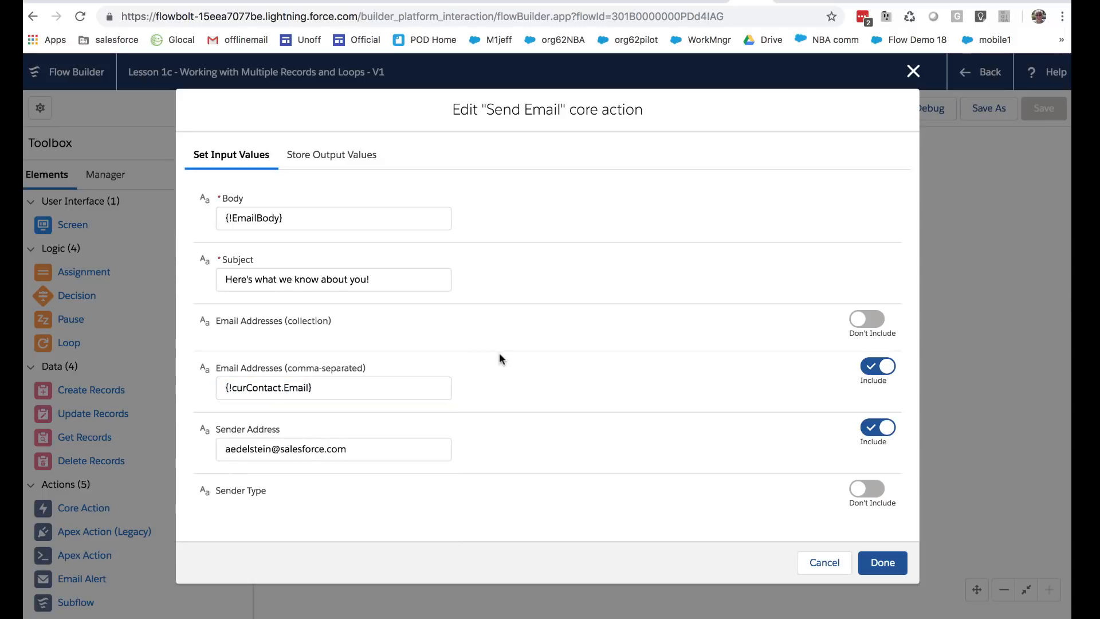
left_click_drag(332, 388, 218, 384)
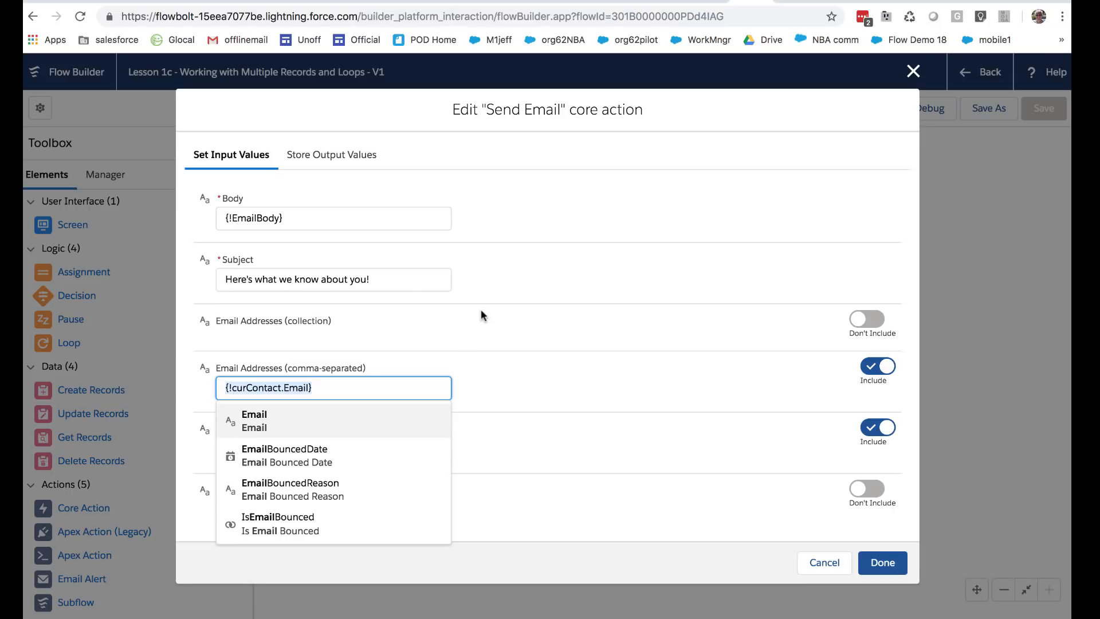
scroll(481, 314, "up", 2)
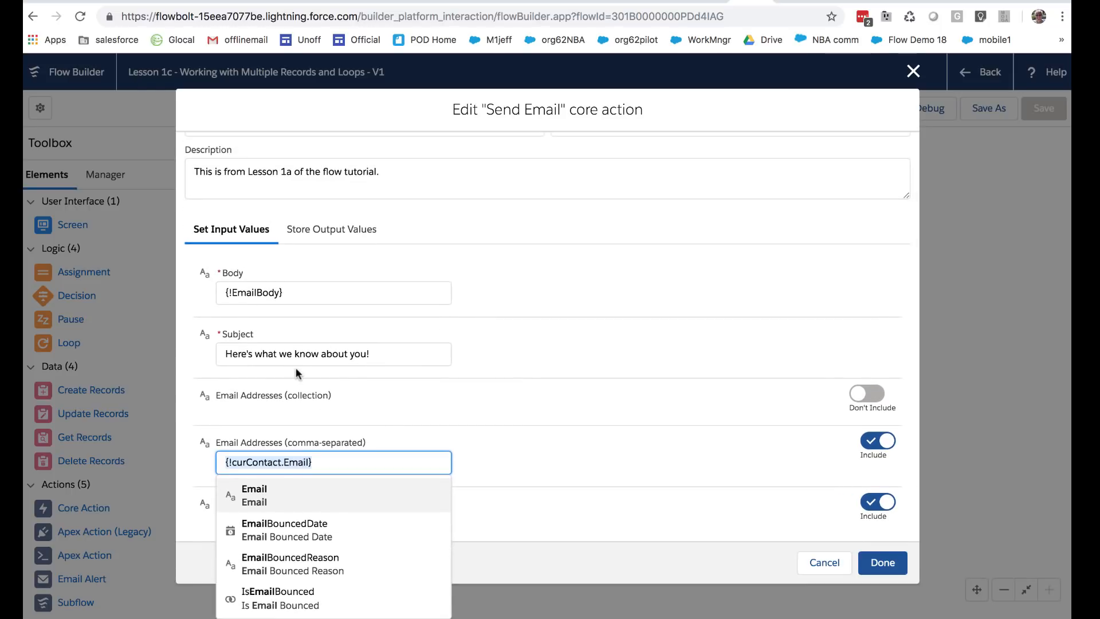
left_click(287, 294)
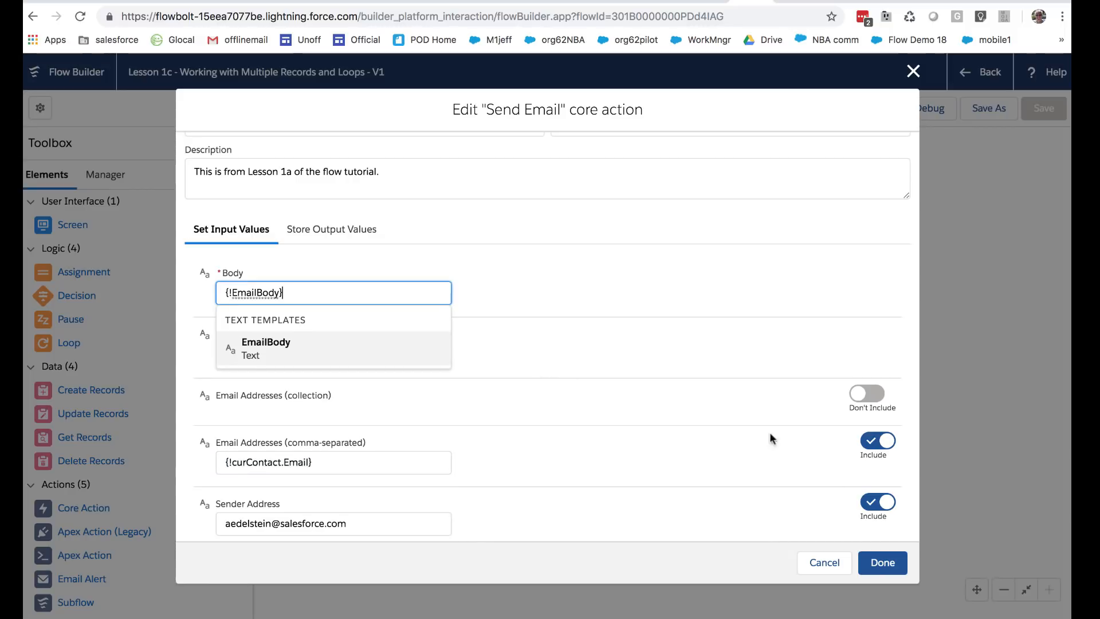
left_click(868, 564)
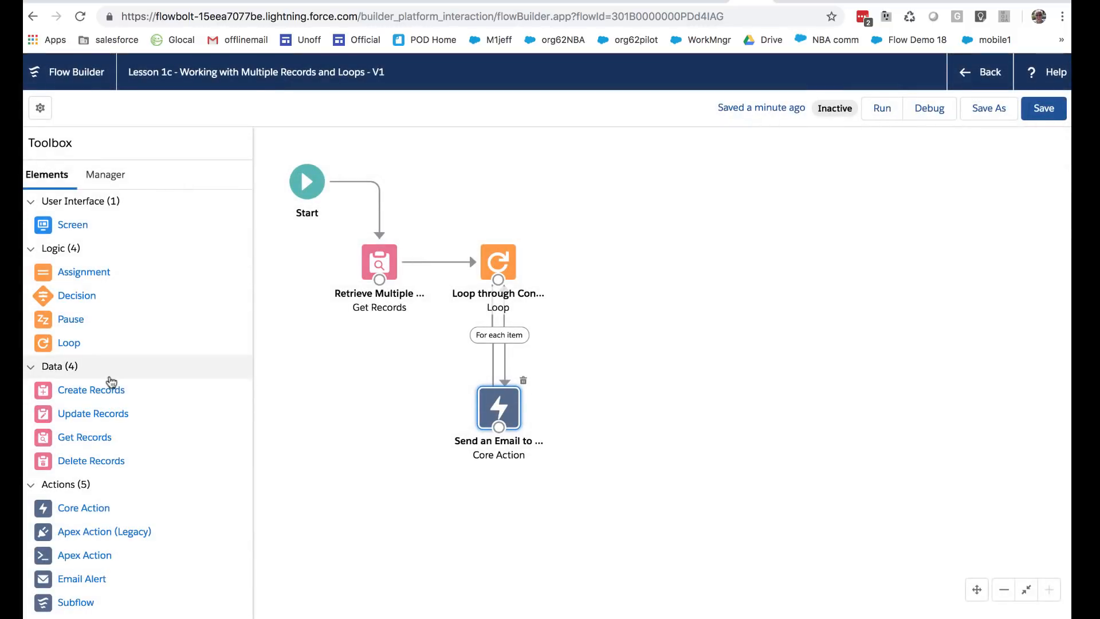
Step: Review the EmailBody template's curContact merge fields from the Manager tab, cancelling without changes
left_click(105, 176)
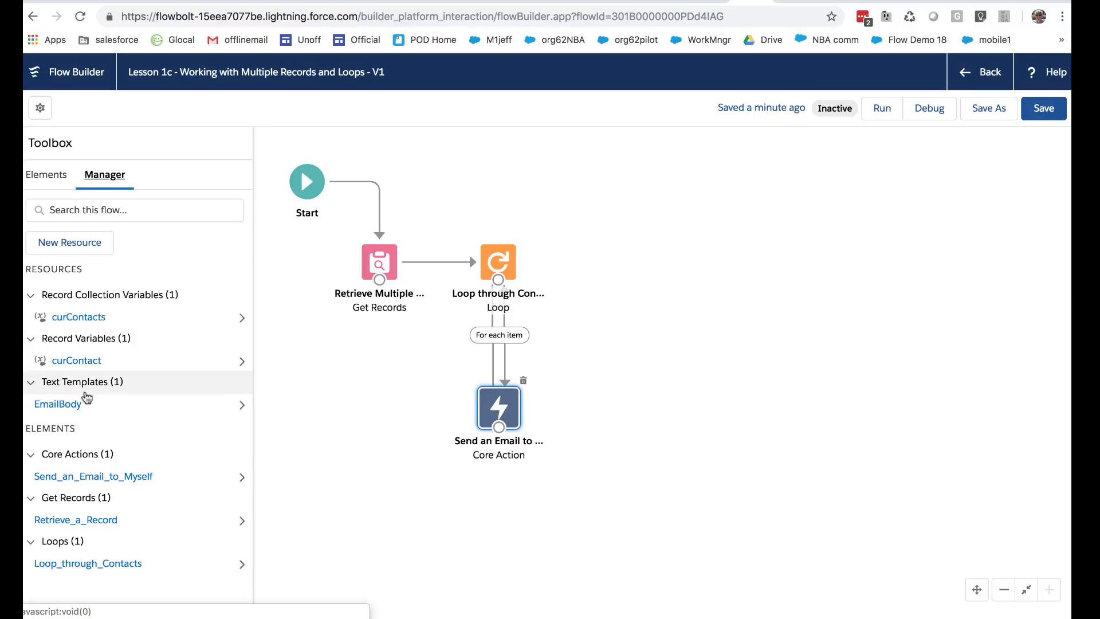
left_click(62, 404)
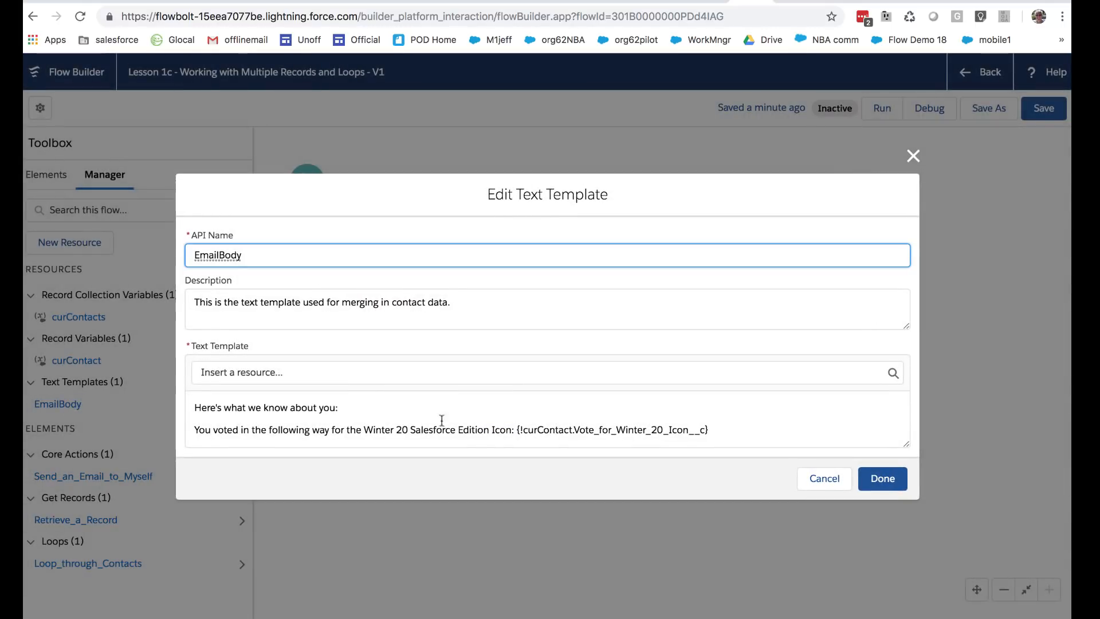
scroll(547, 405, "down", 3)
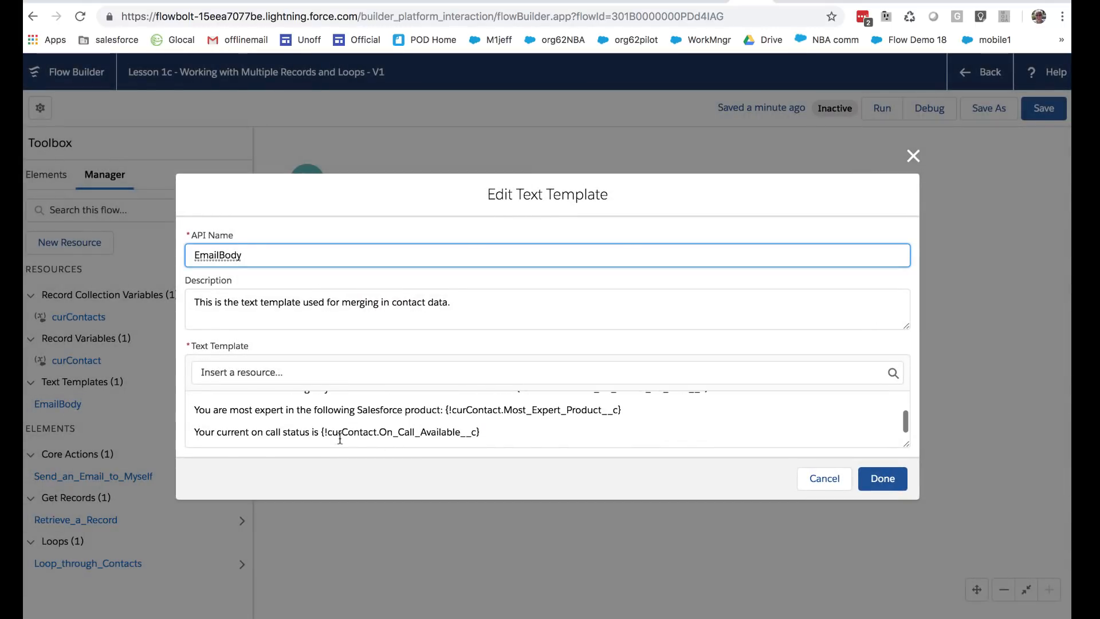
scroll(528, 415, "up", 2)
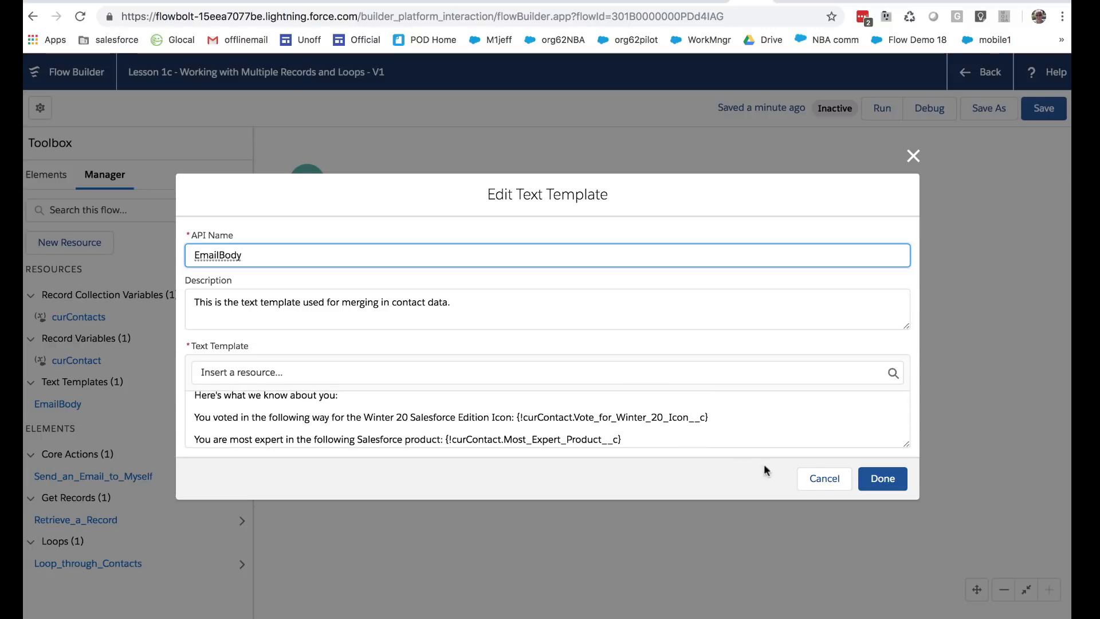
left_click(821, 477)
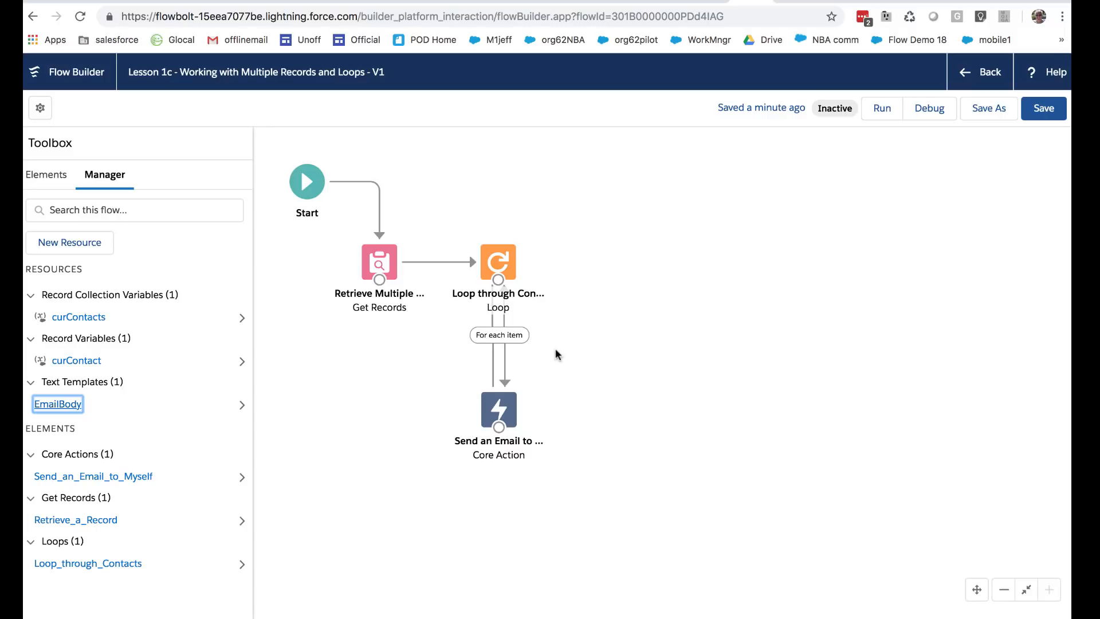
Step: Open the family account page and compare the listed contacts' email addresses
left_click(781, 2)
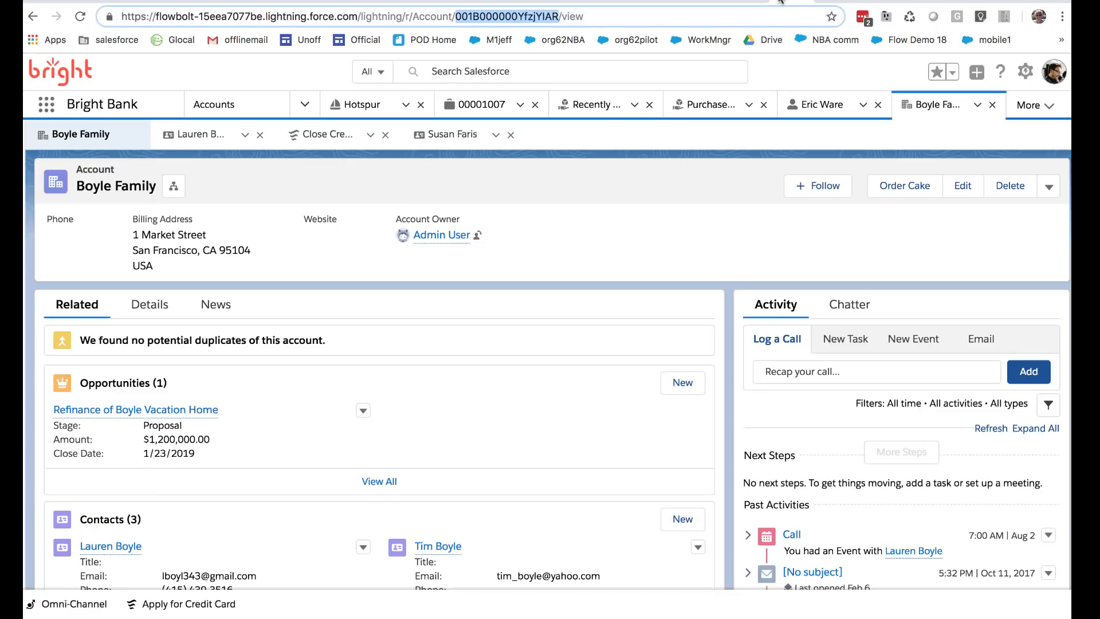
scroll(328, 366, "down", 3)
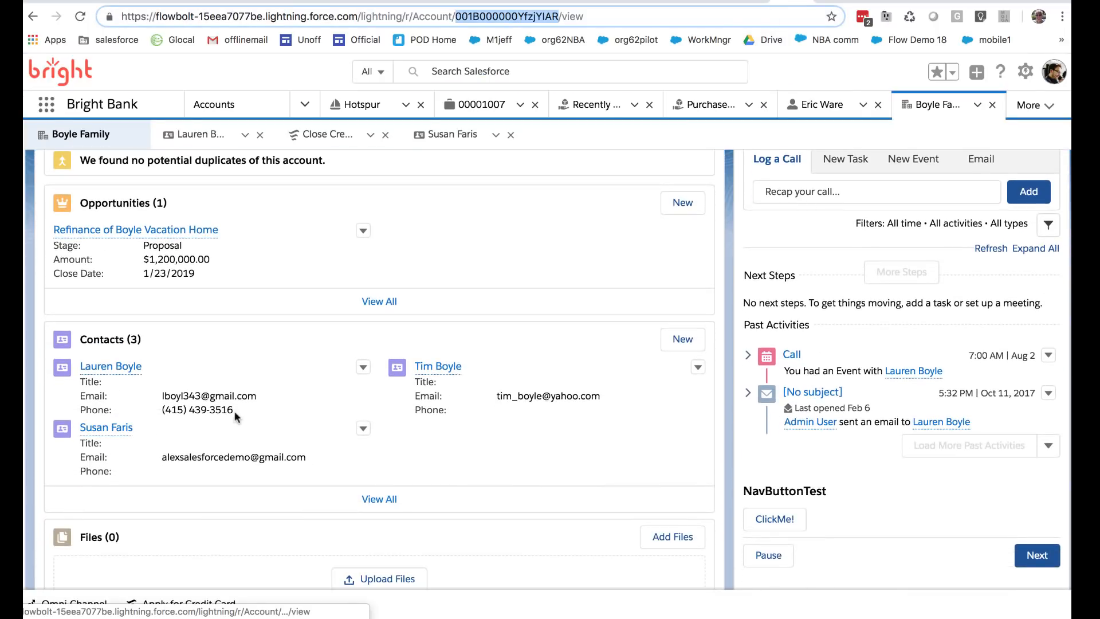
left_click(245, 394)
triple_click(245, 394)
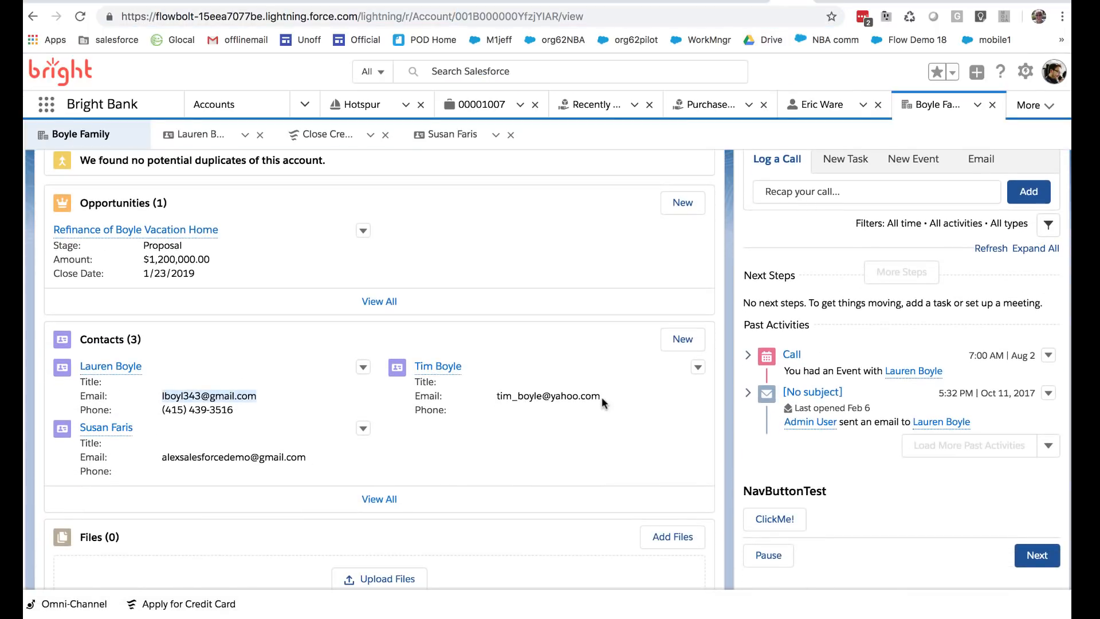
left_click_drag(601, 397, 496, 395)
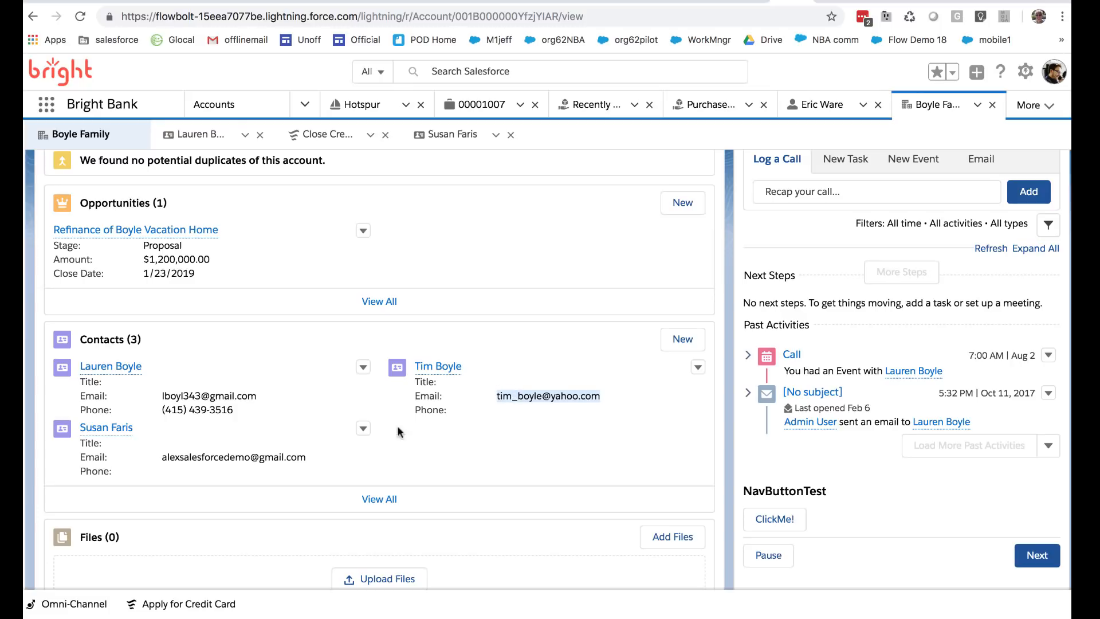
left_click_drag(314, 455, 170, 457)
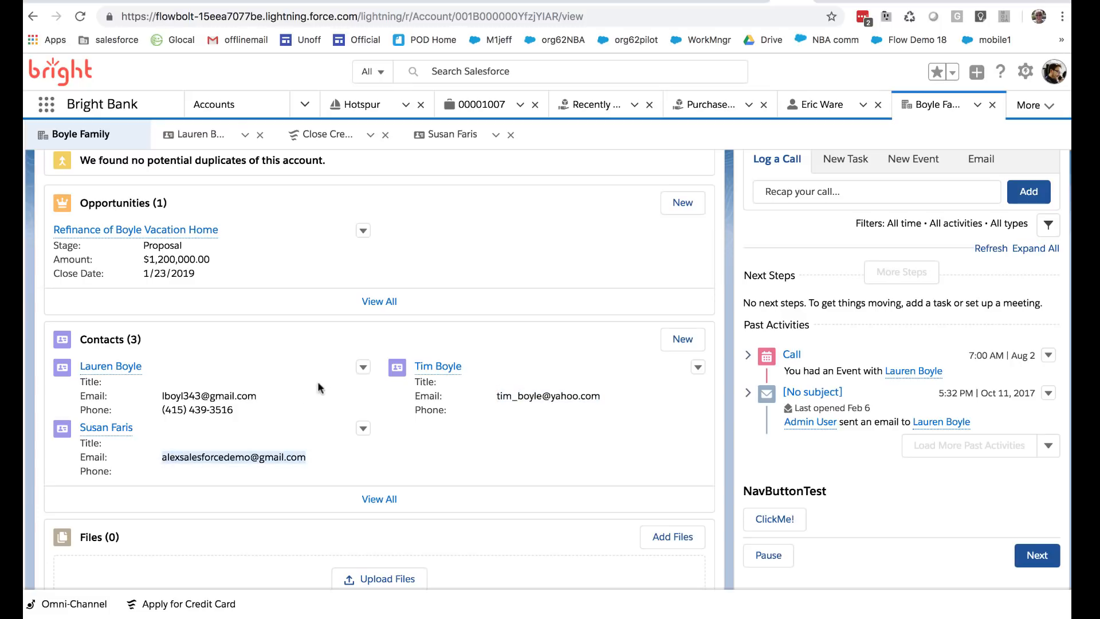
Step: Change the first contact's email to the demo Gmail address, save it, and return to Flow Builder
left_click(363, 368)
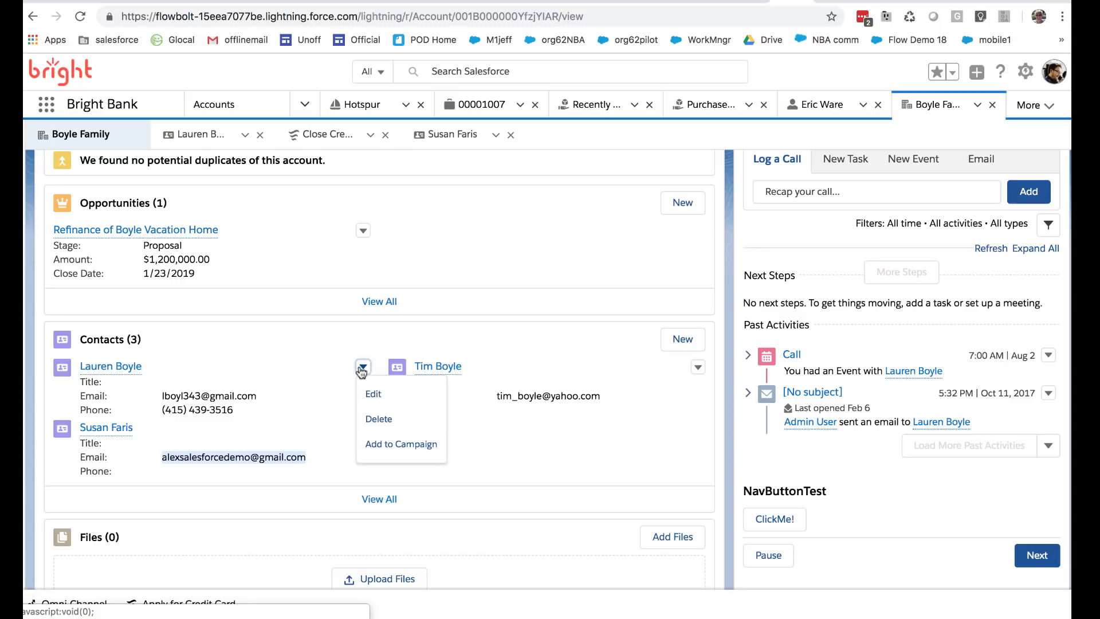
left_click(373, 391)
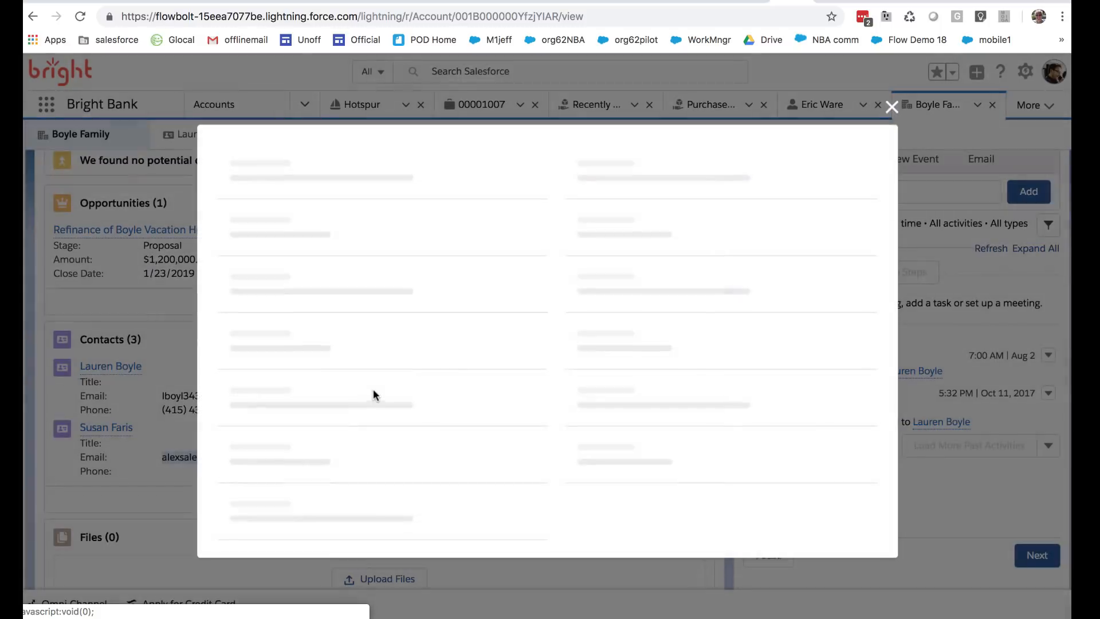
left_click_drag(445, 351, 314, 345)
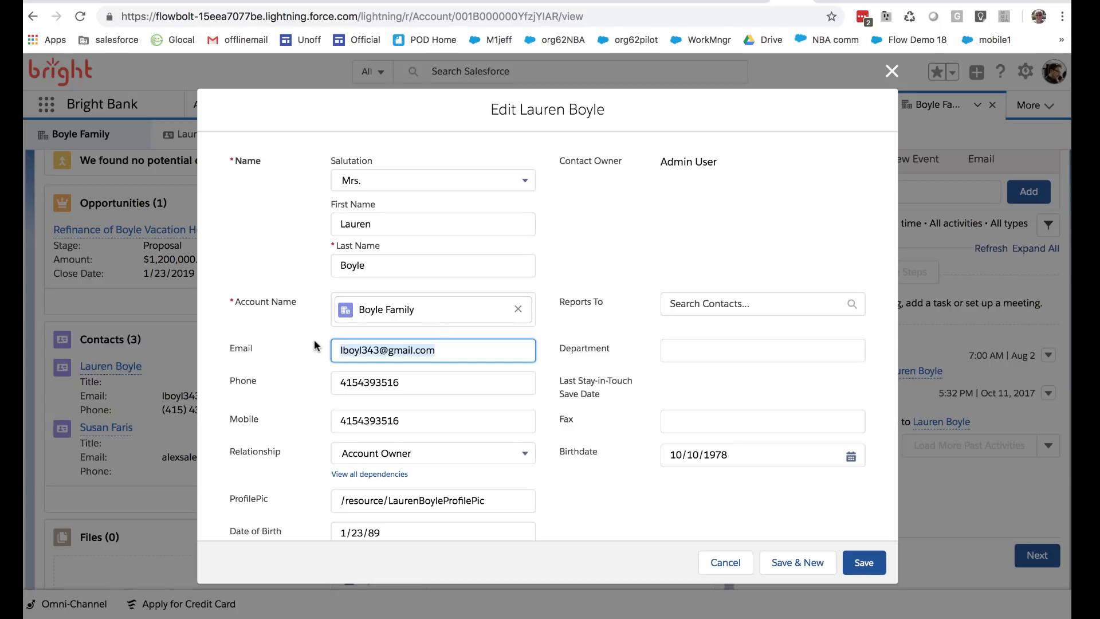
key("BackSpace")
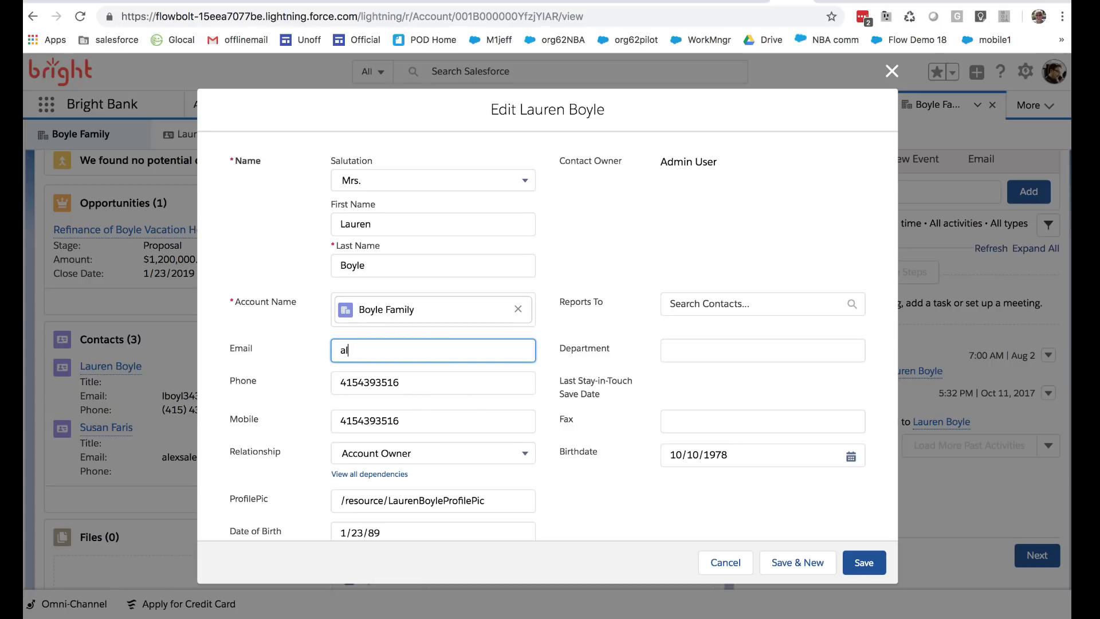
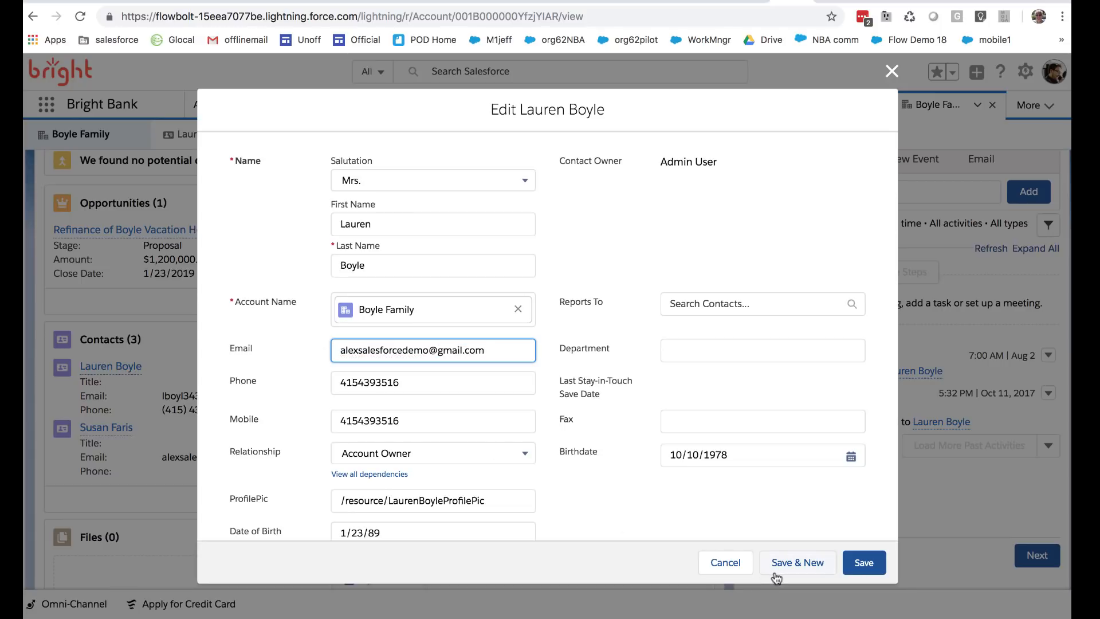
left_click(862, 562)
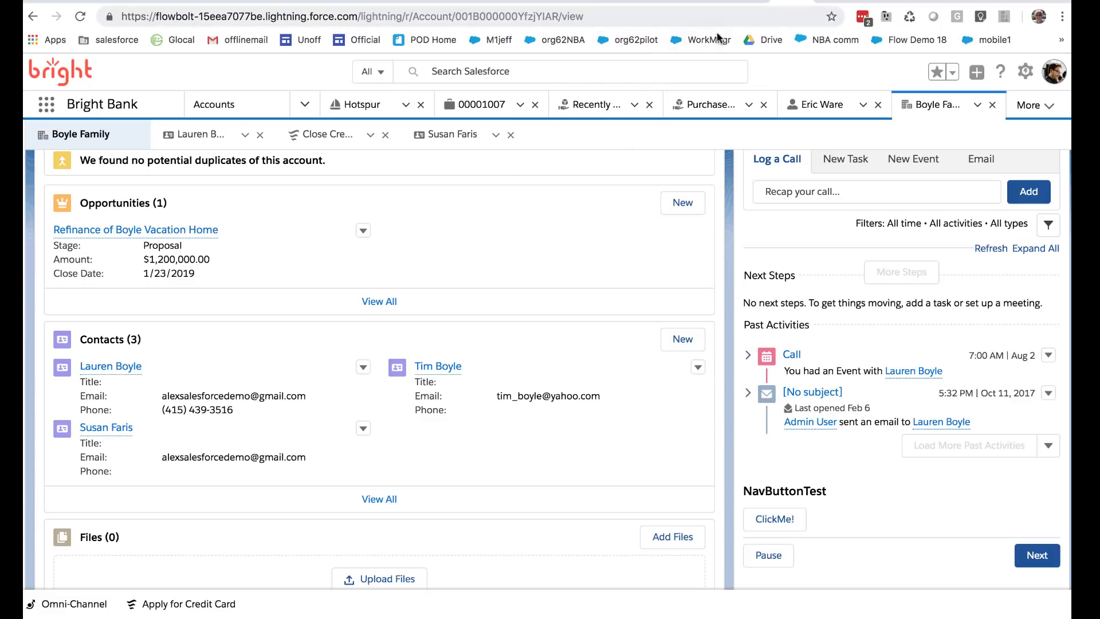
left_click(742, 2)
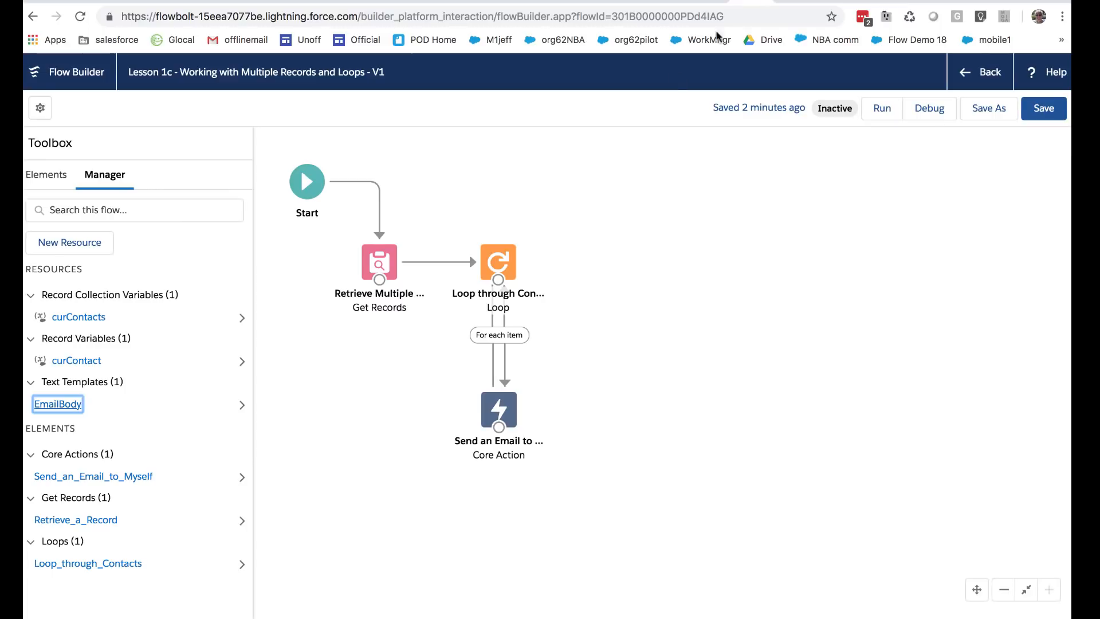
Step: Run the Lesson 1c flow and, once it finishes, switch over to Gmail
left_click(894, 109)
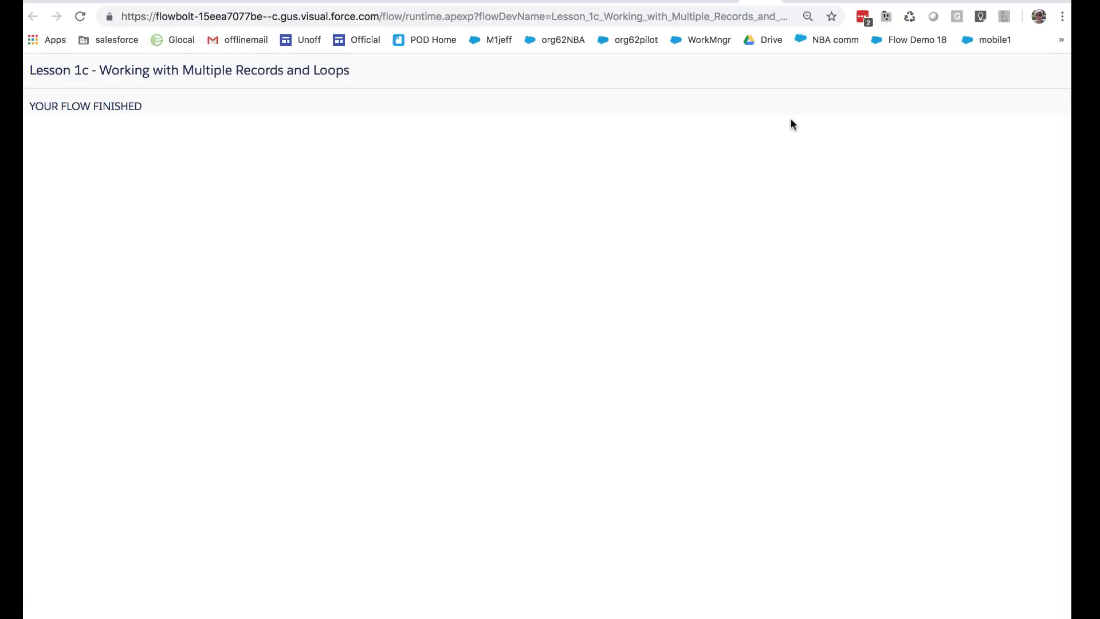
key("ctrl+Right")
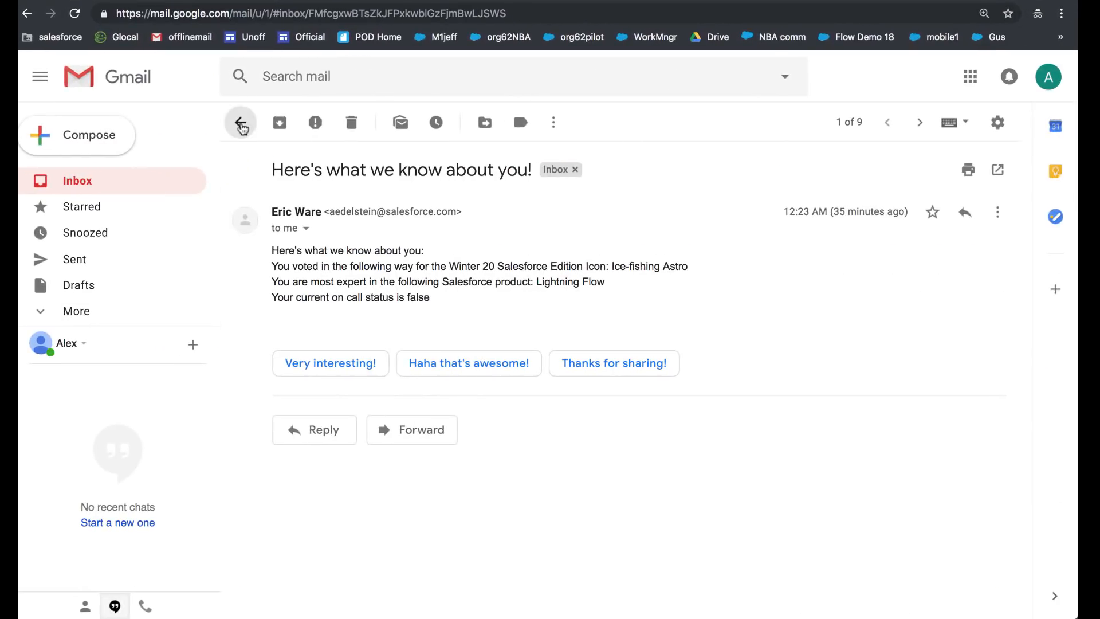
Step: Check the newest 'Here's what we know about you!' thread shows two emails with different contact details, then return
left_click(241, 124)
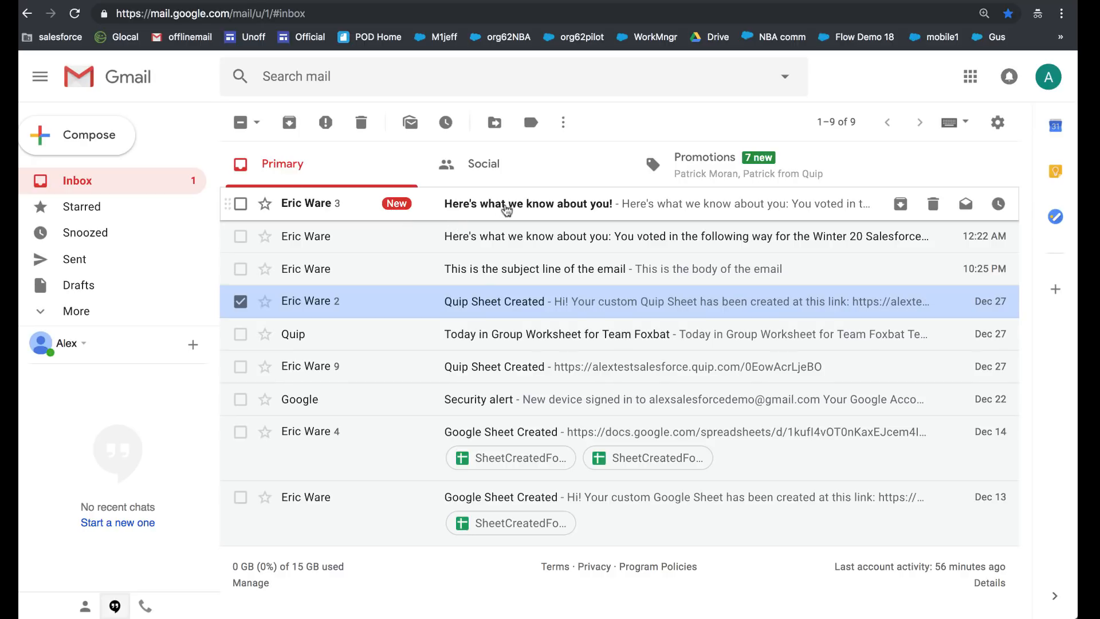
left_click(507, 210)
scroll(667, 336, "down", 1)
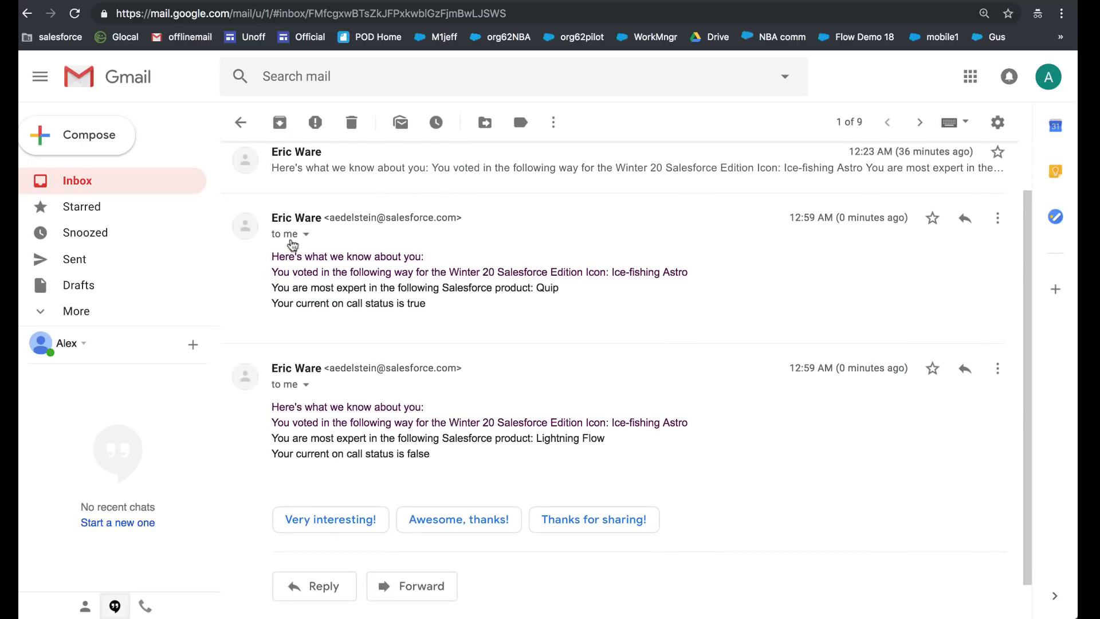
left_click_drag(268, 256, 483, 469)
left_click(537, 465)
left_click_drag(528, 452, 274, 403)
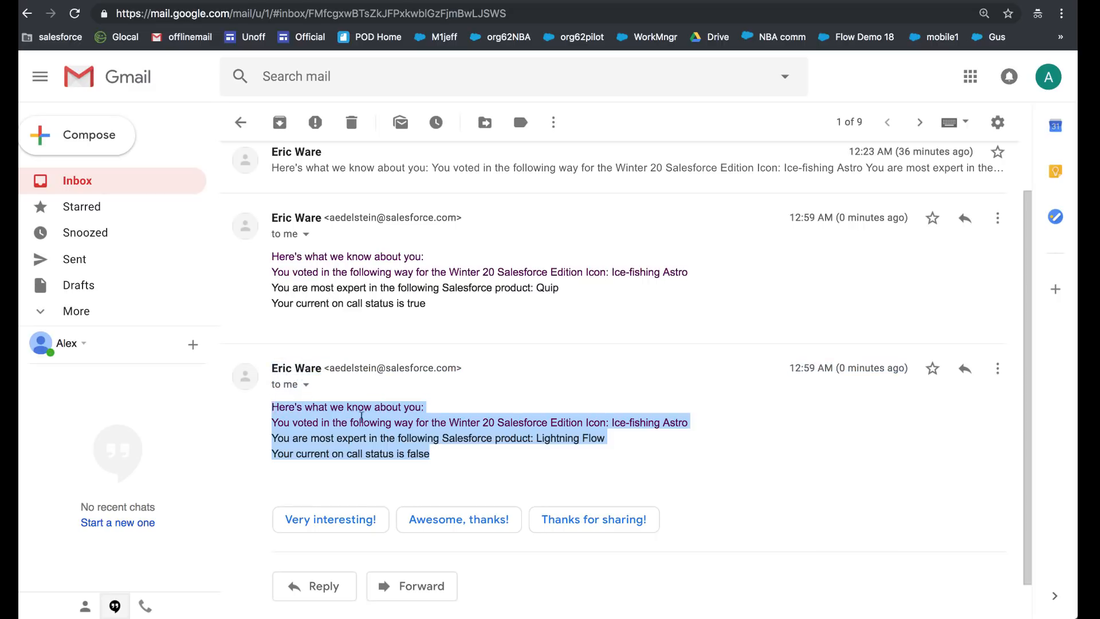
left_click(486, 475)
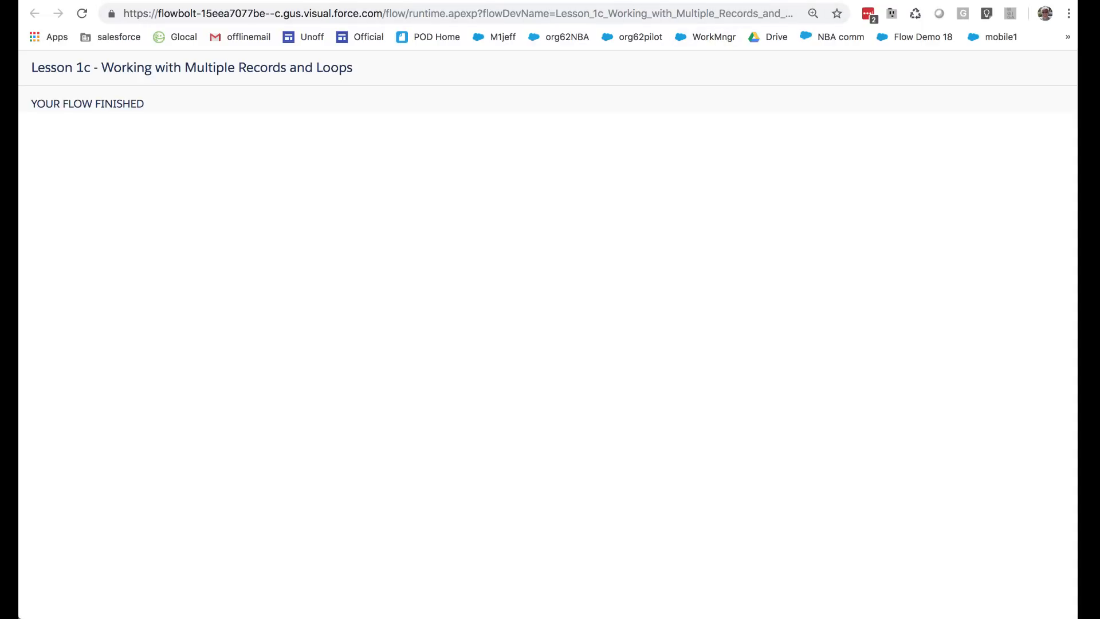
left_click(738, 1)
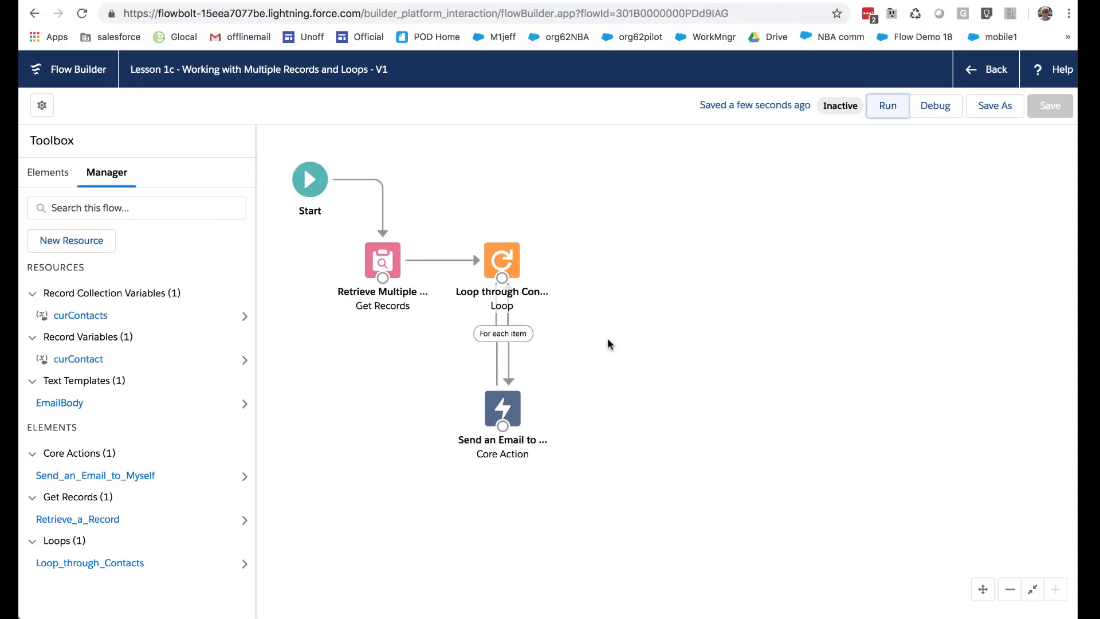